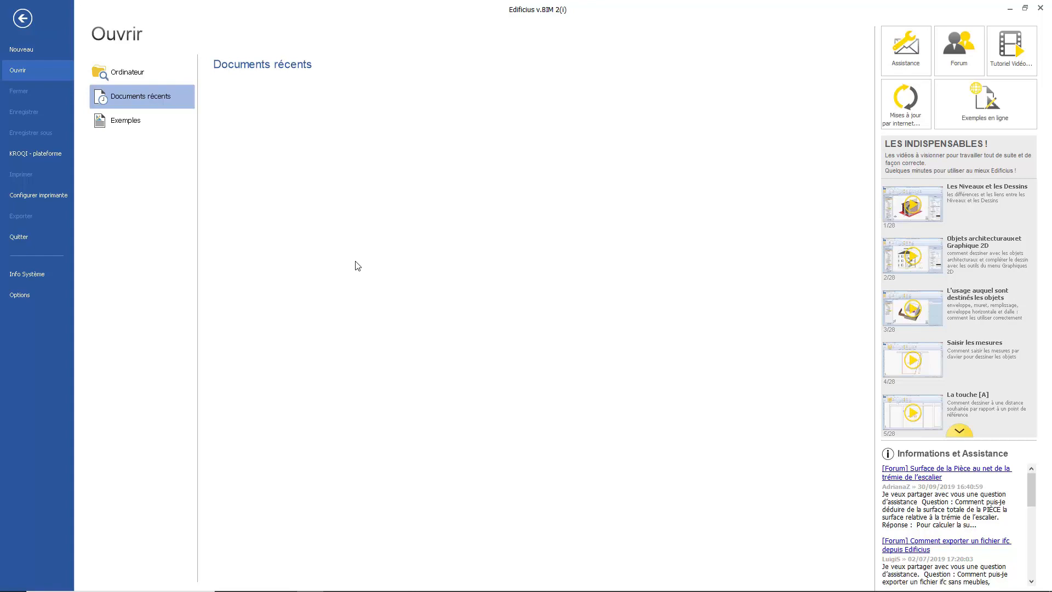
# Step: Create a new blank architectural document
pyautogui.click(16, 49)
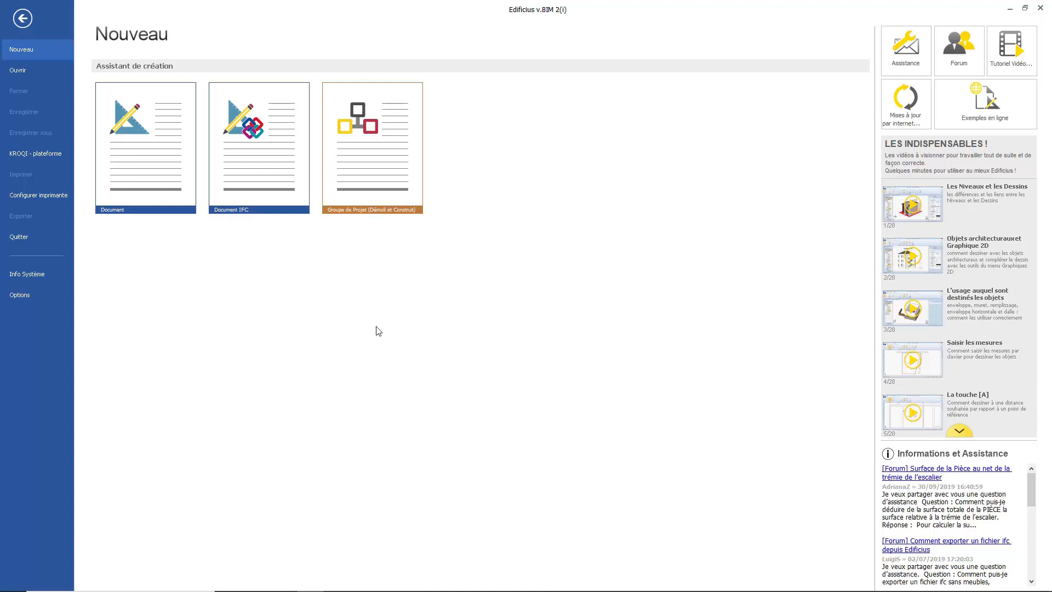
pyautogui.click(140, 164)
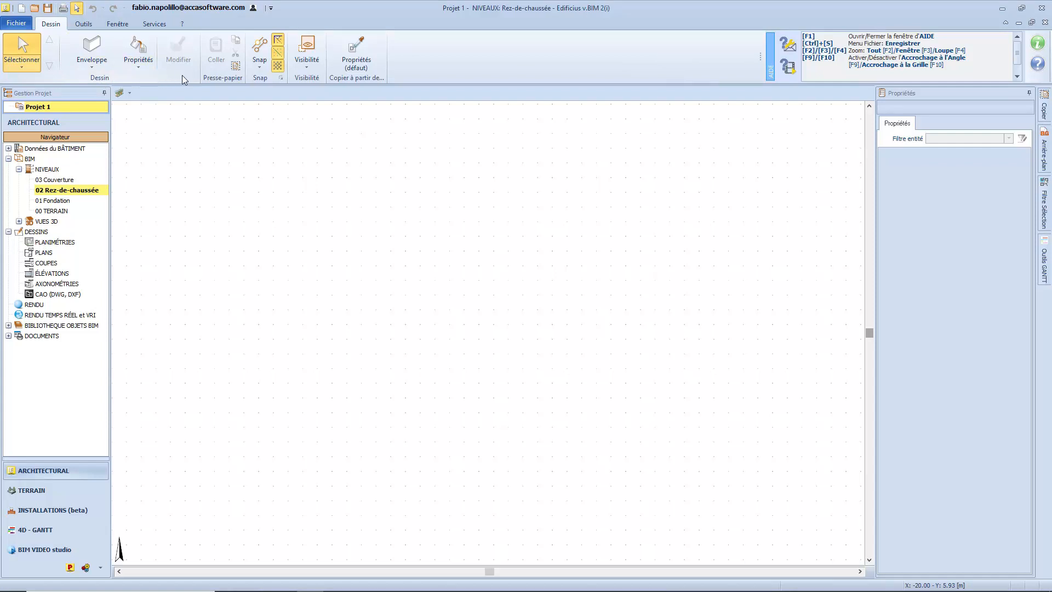
# Step: Set the document's measurement system to Métrique with Mètres as the unit
pyautogui.click(85, 25)
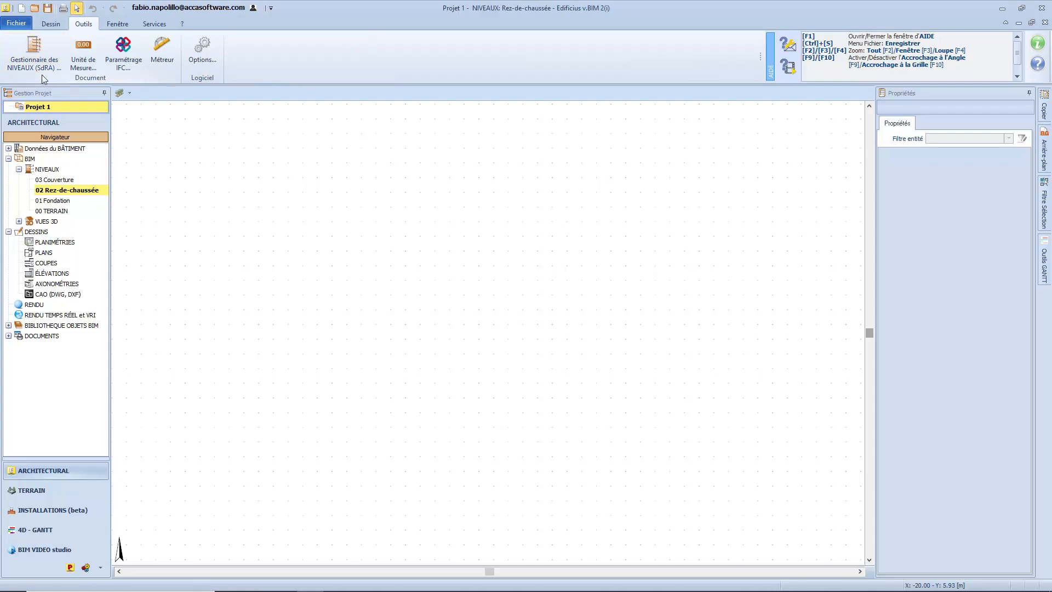
pyautogui.click(77, 56)
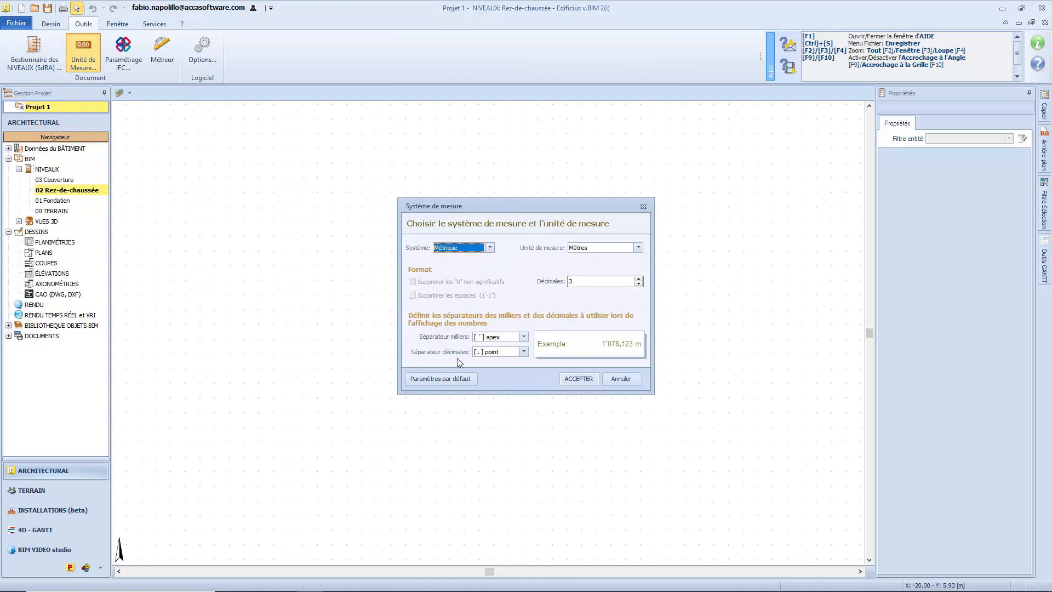
pyautogui.click(490, 247)
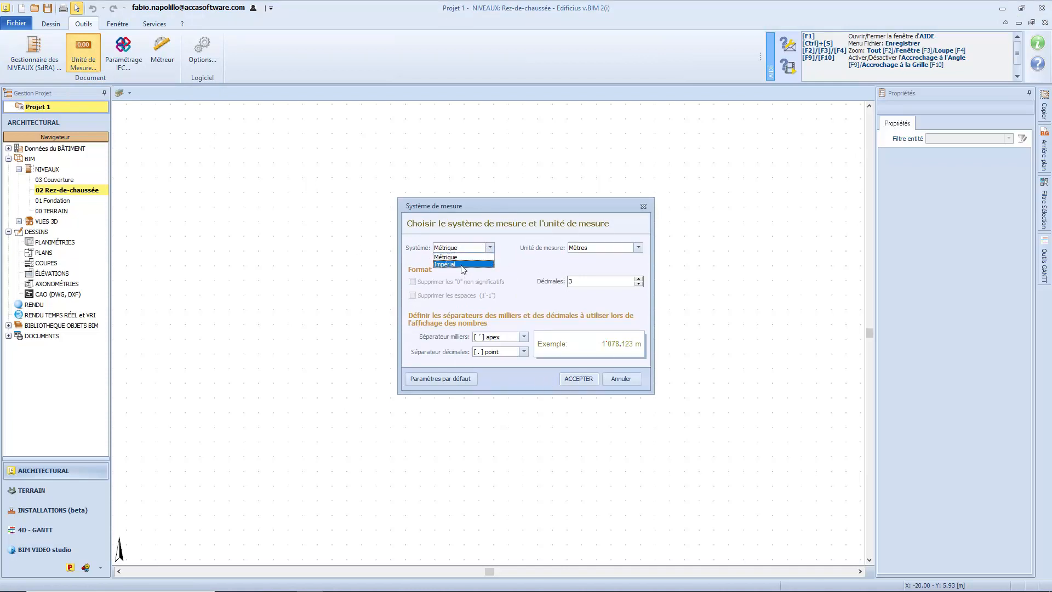
pyautogui.click(463, 264)
pyautogui.click(471, 247)
pyautogui.click(472, 257)
pyautogui.click(638, 248)
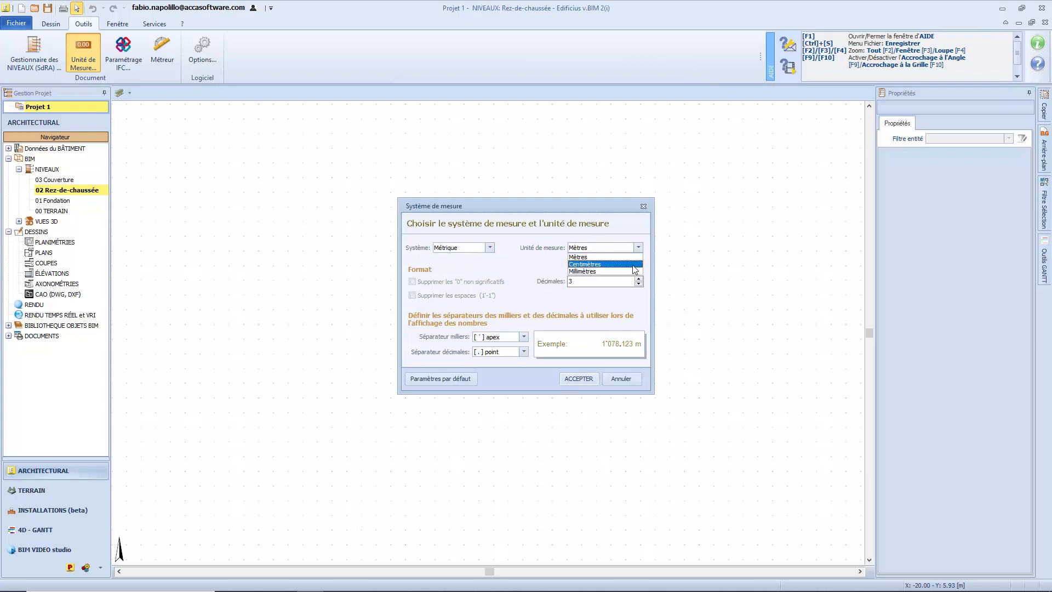
pyautogui.click(636, 247)
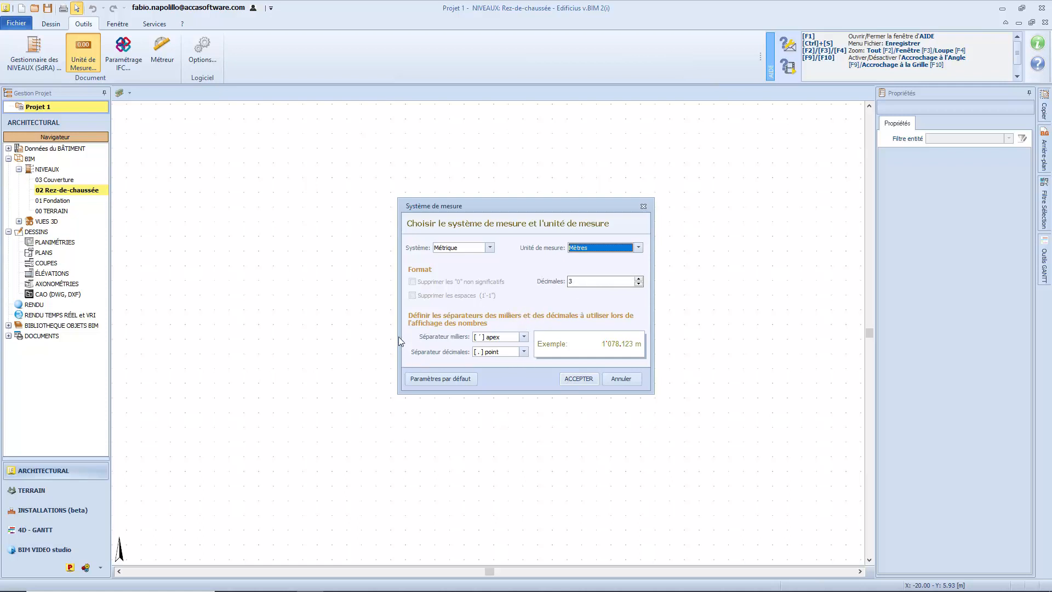
pyautogui.click(577, 378)
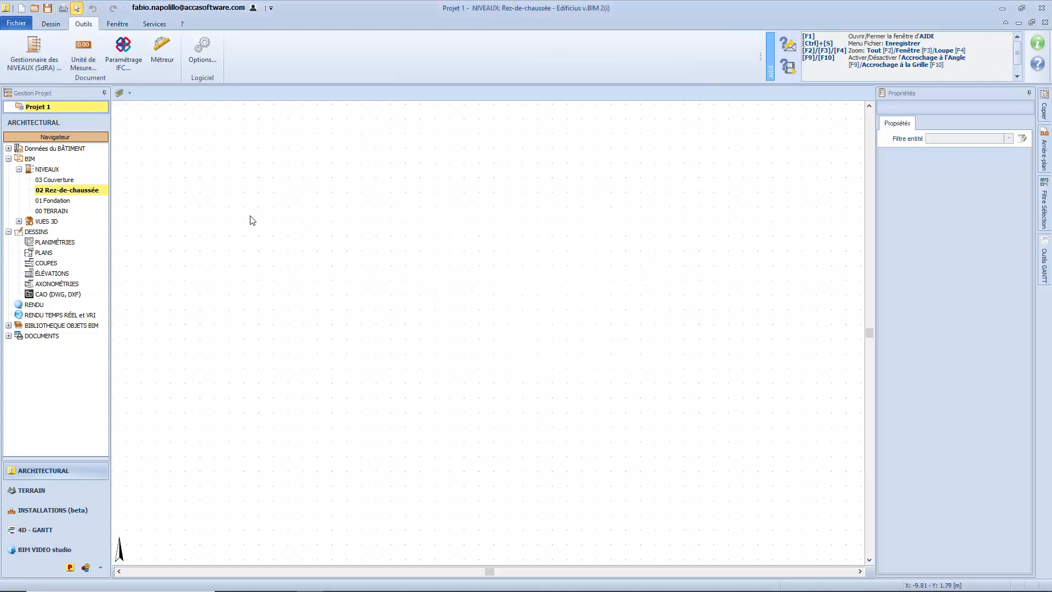
# Step: Review the IFC export settings, as well as the general, interface and notification preferences of the software
pyautogui.click(122, 54)
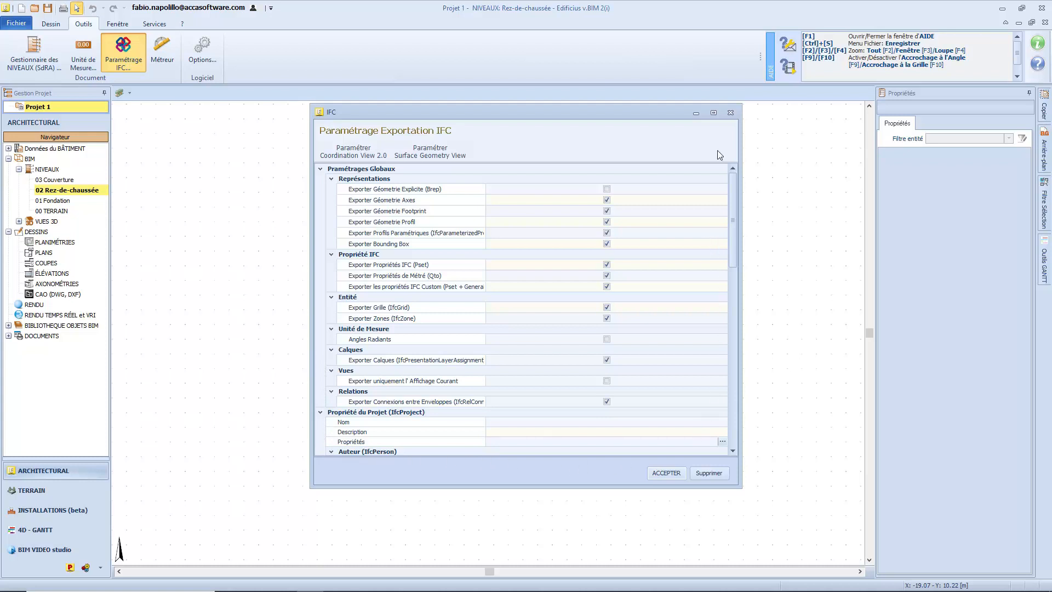
pyautogui.click(666, 473)
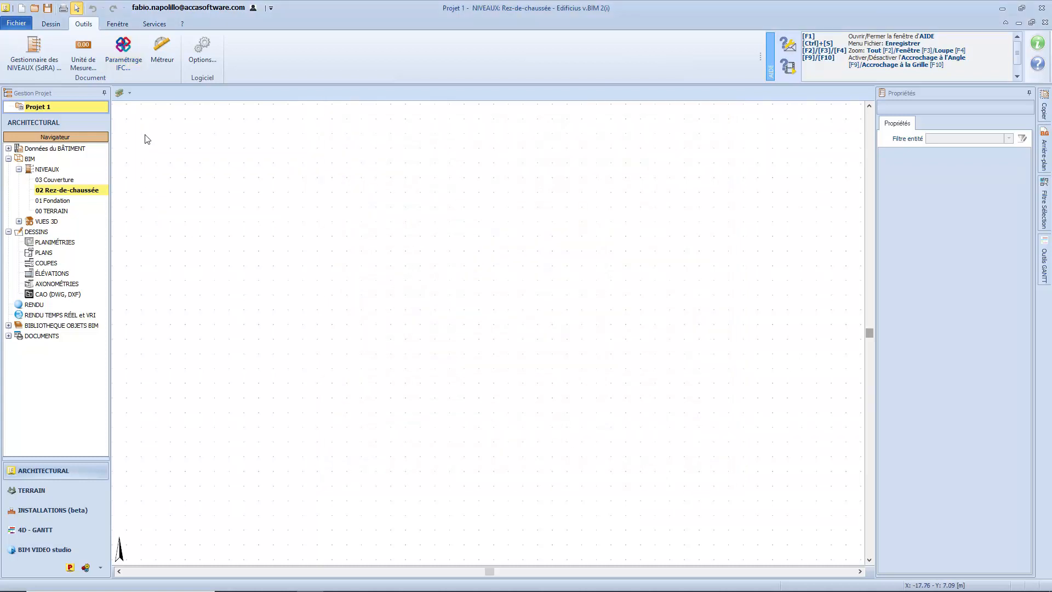
pyautogui.click(205, 55)
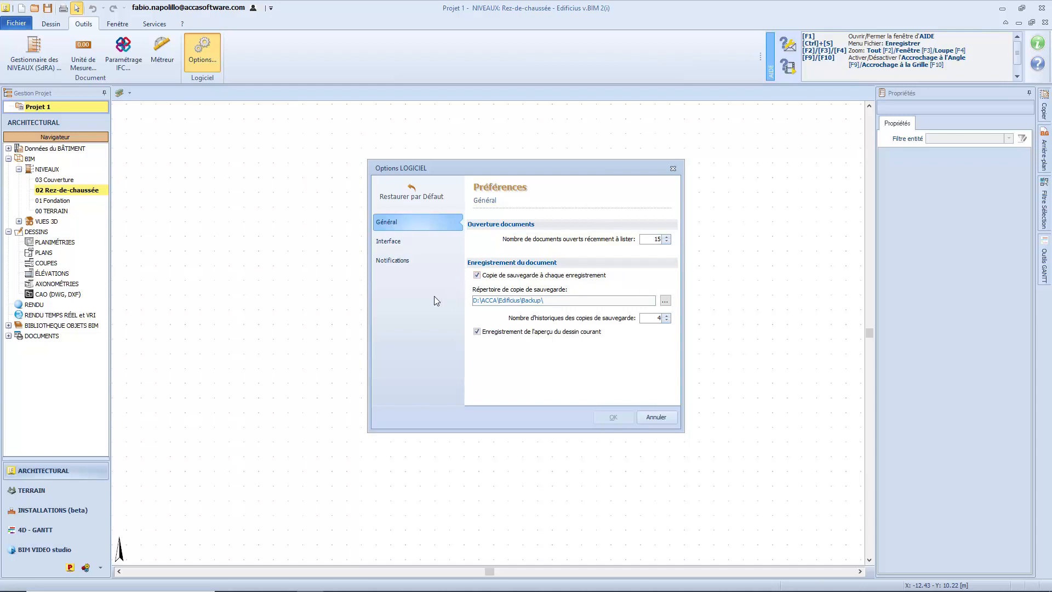
pyautogui.click(406, 242)
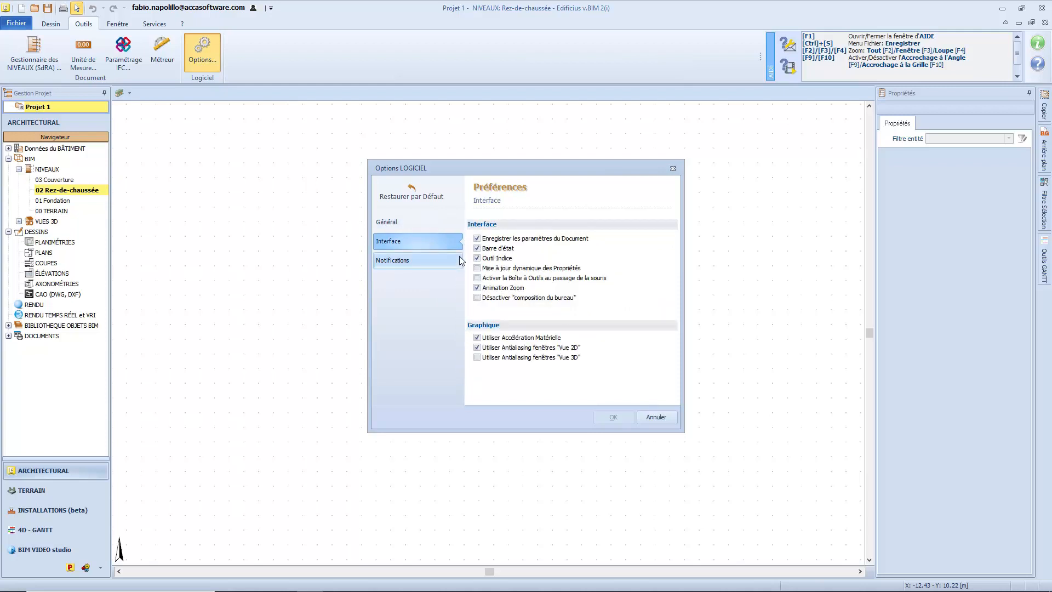
pyautogui.click(401, 260)
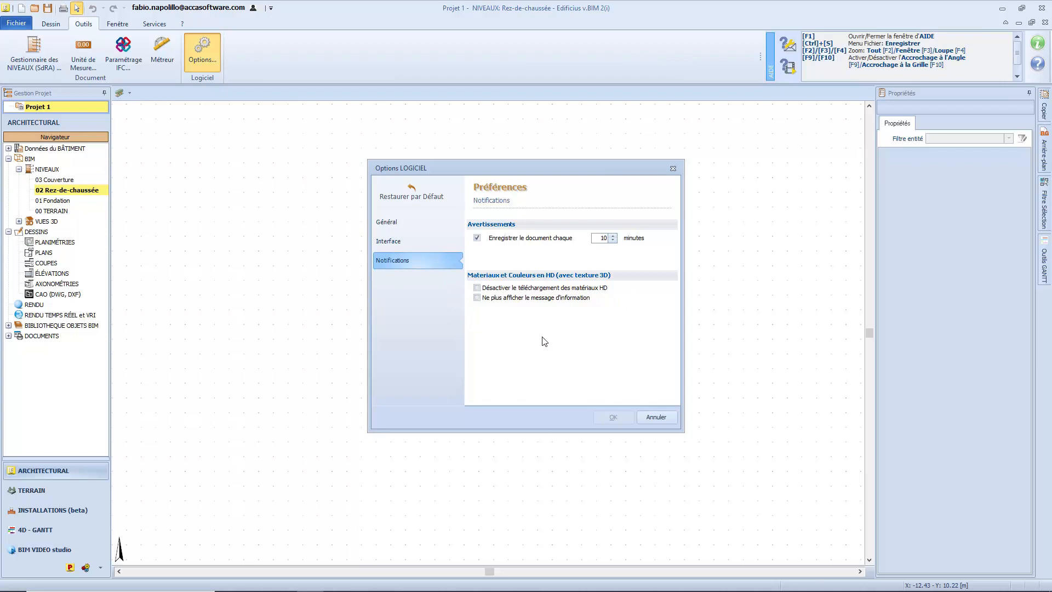
pyautogui.click(655, 418)
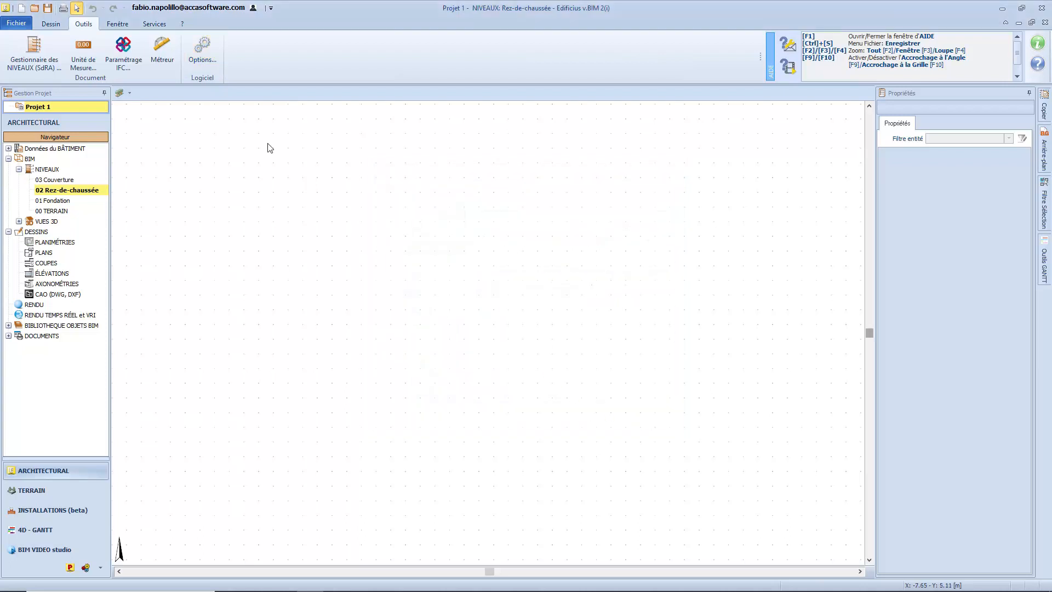
# Step: Review the window, services and help commands, and view the program's version information
pyautogui.click(119, 25)
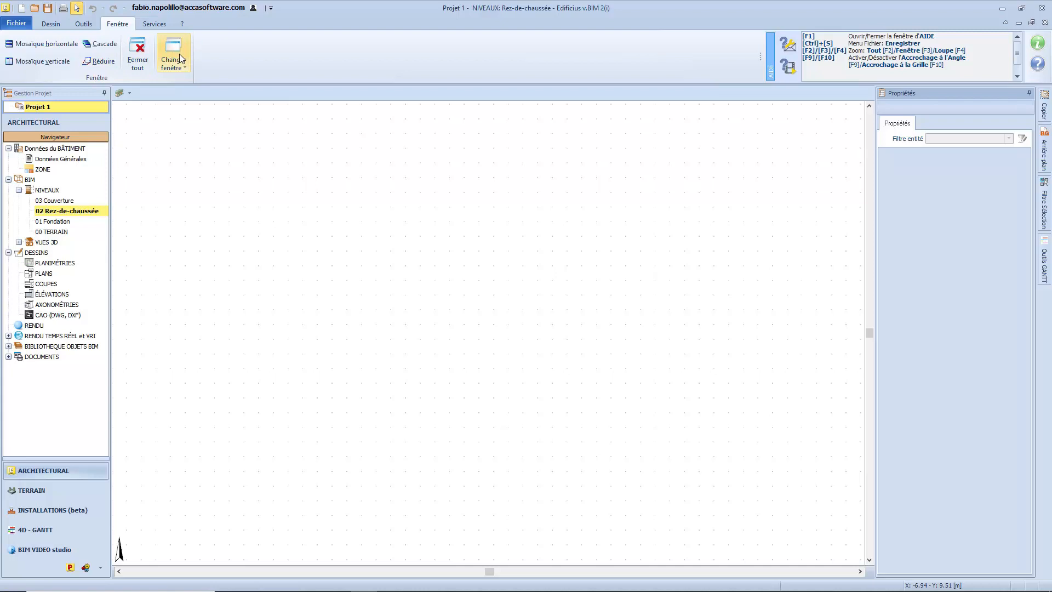
pyautogui.click(155, 24)
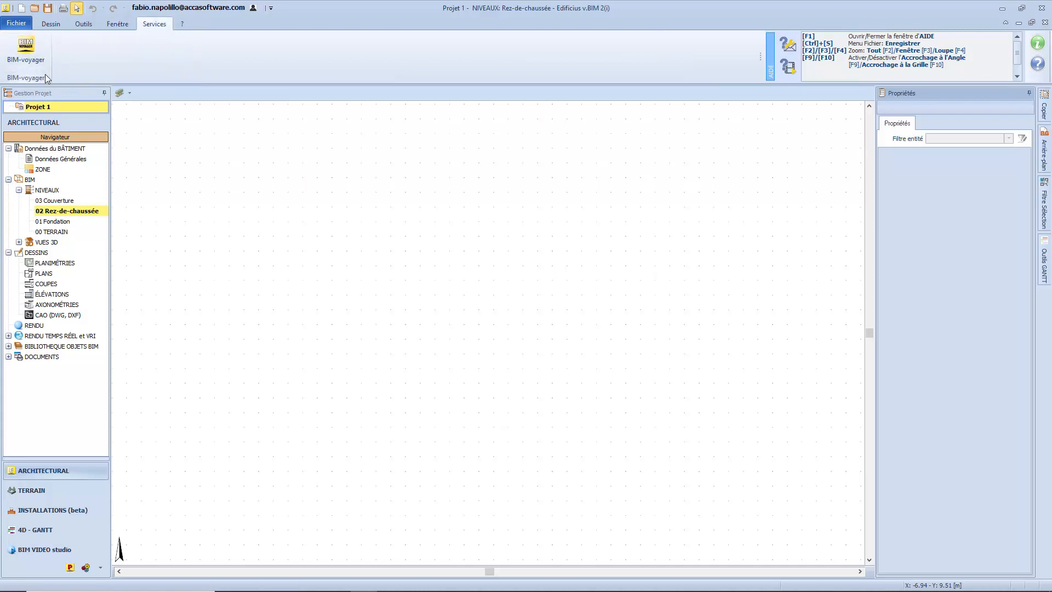
pyautogui.click(180, 25)
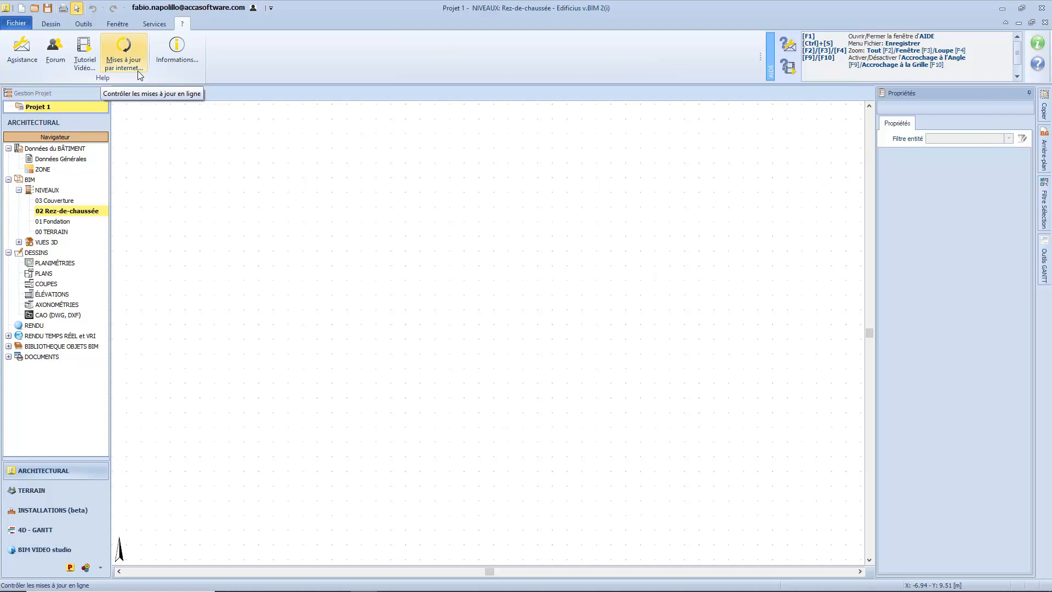
pyautogui.click(179, 61)
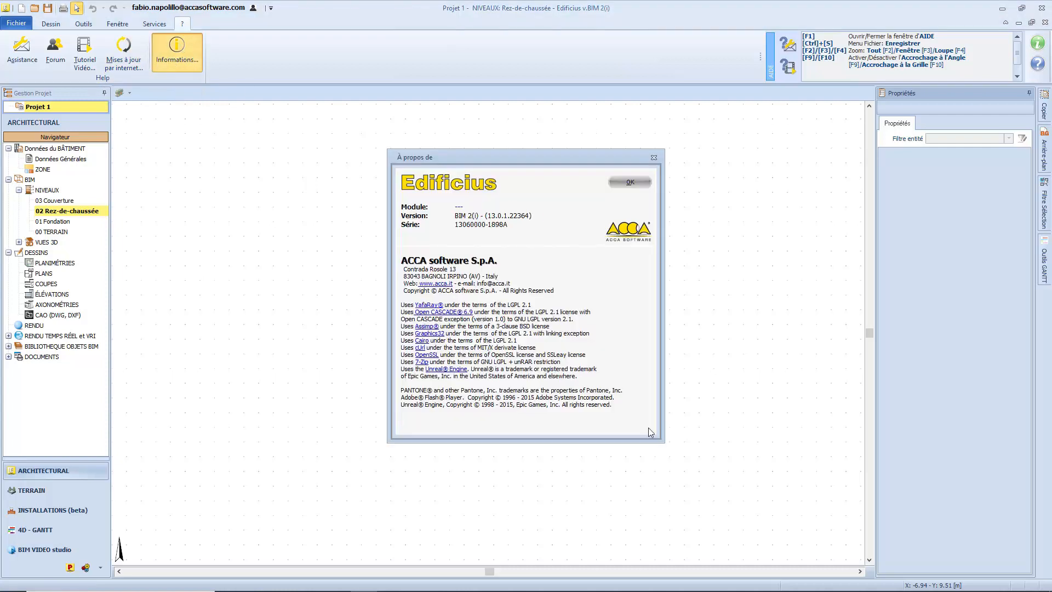
pyautogui.click(628, 183)
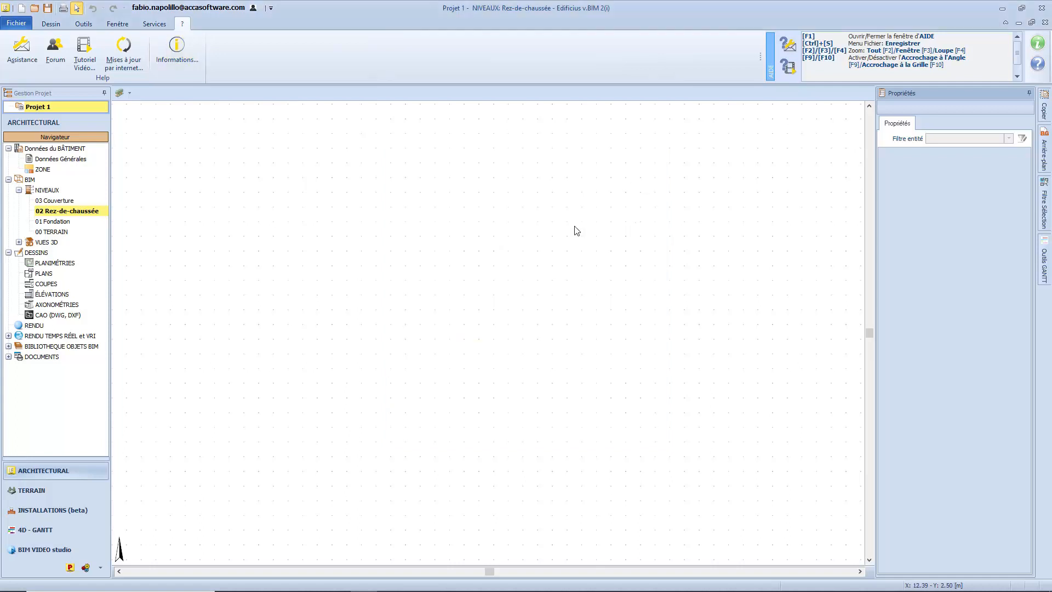
# Step: Return to the drawing commands and view the software products offered for BIM integration
pyautogui.click(50, 23)
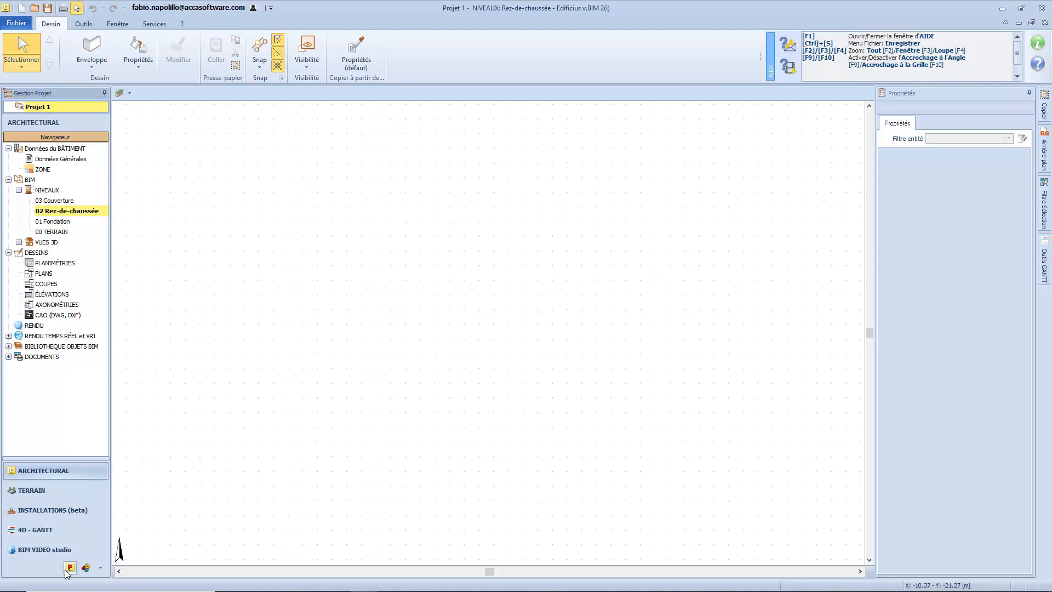
pyautogui.click(85, 567)
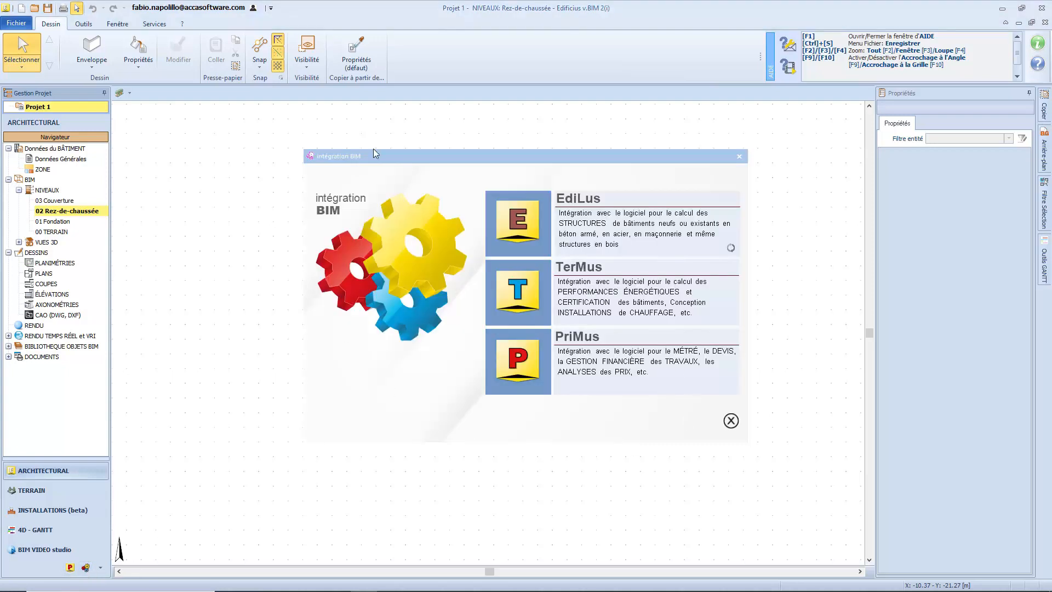
pyautogui.click(730, 421)
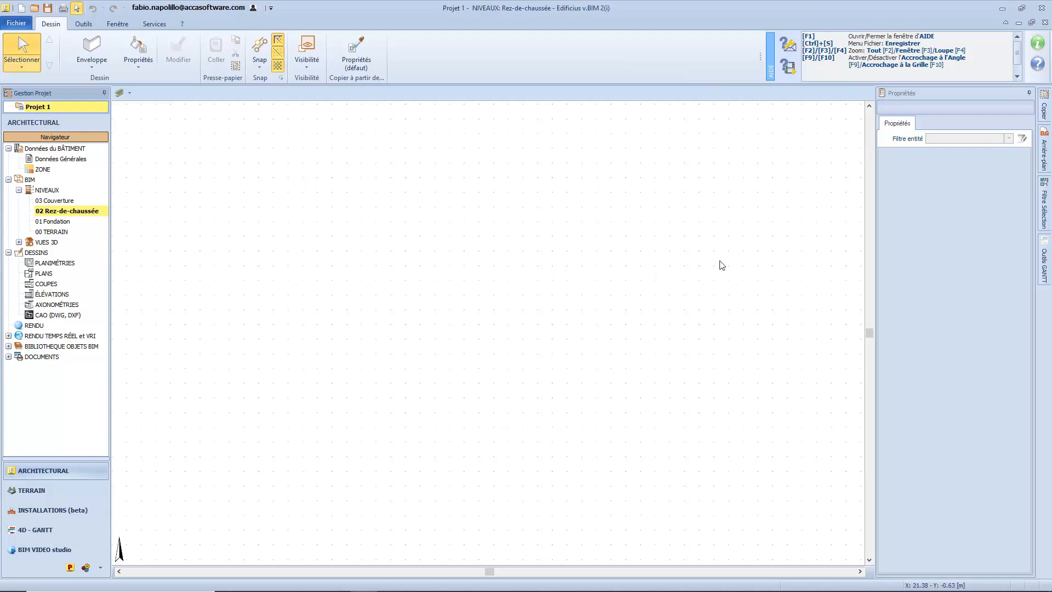
# Step: Draw a straight horizontal Enveloppe wall about 5.16 m long on the ground floor level
pyautogui.click(92, 64)
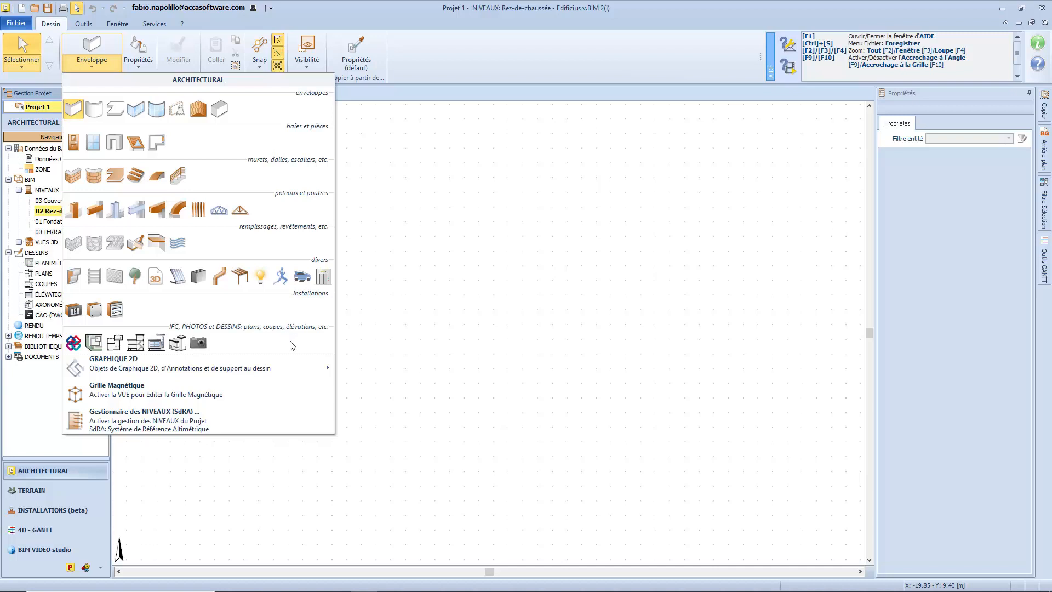
pyautogui.moveTo(285, 370)
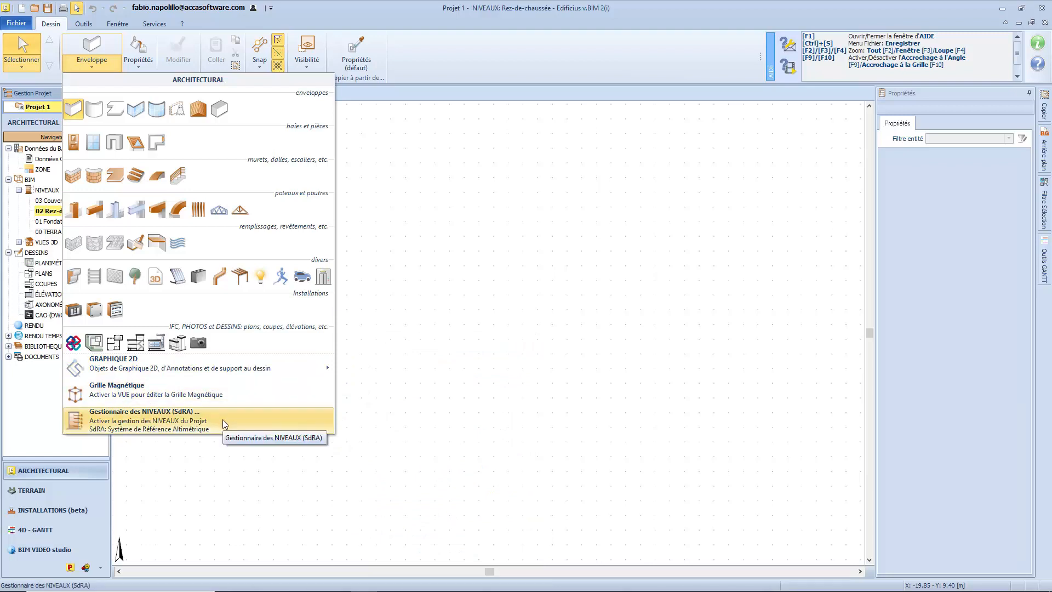
pyautogui.click(73, 110)
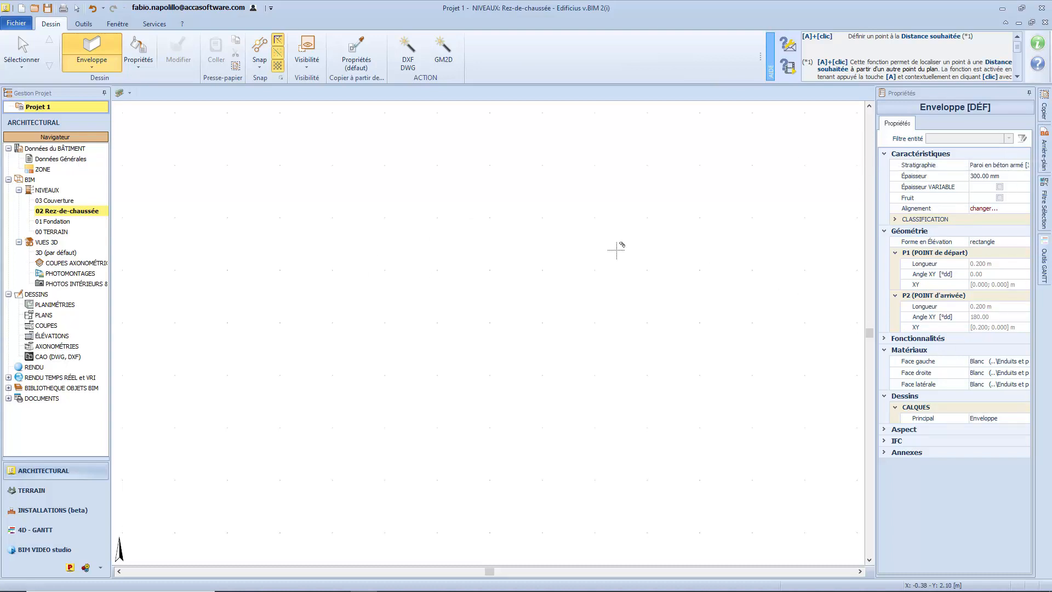
pyautogui.click(264, 224)
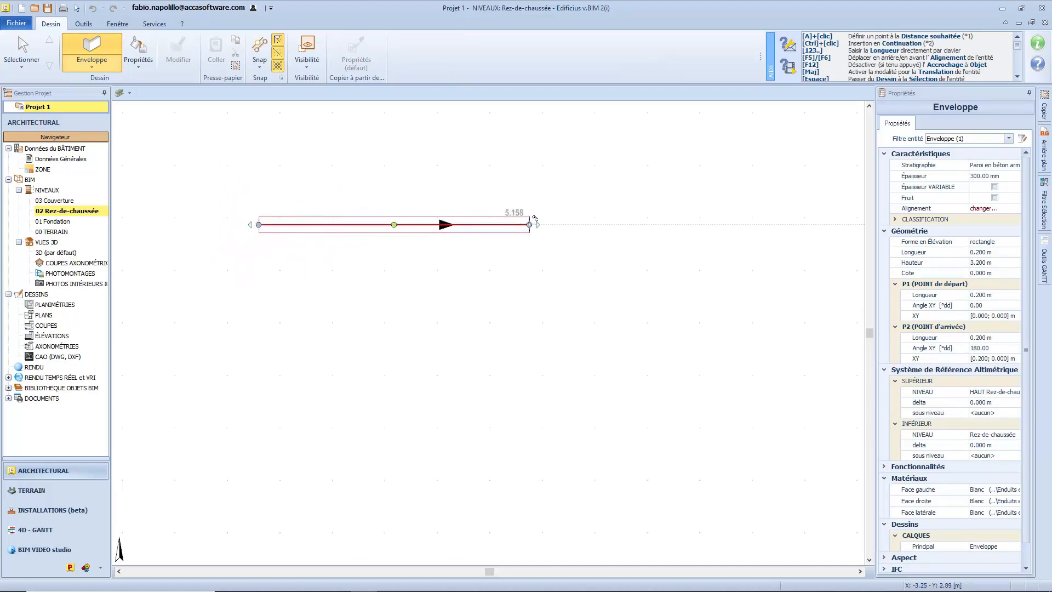
pyautogui.click(534, 219)
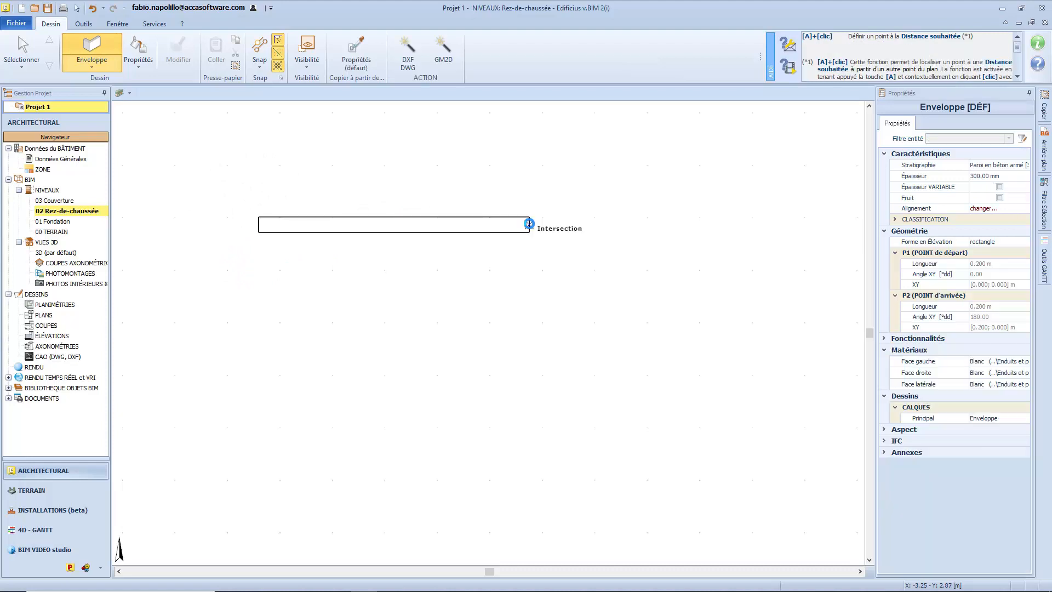
pyautogui.press('Escape')
pyautogui.press('Escape')
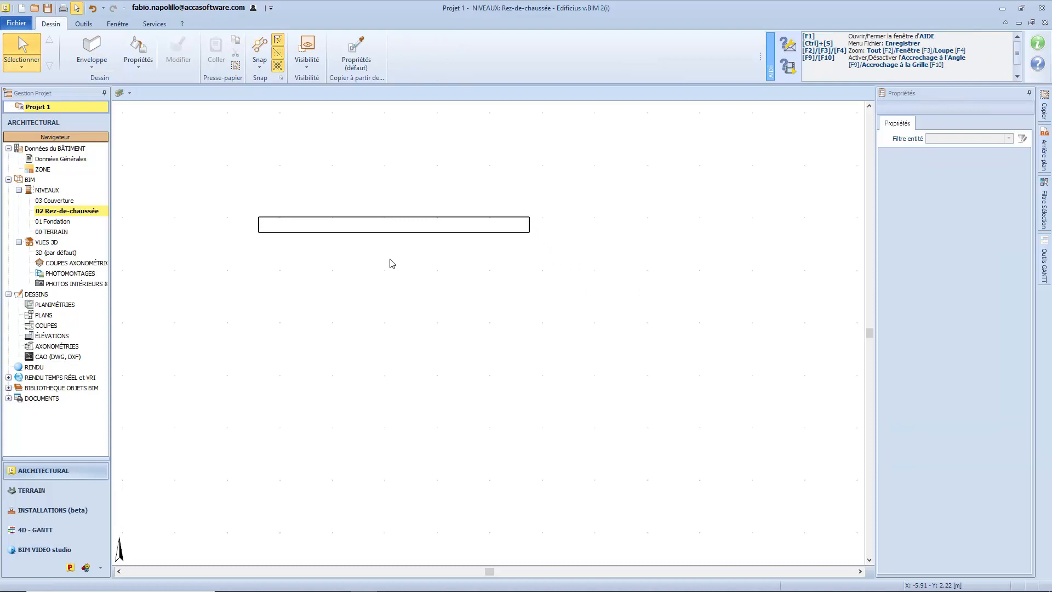
# Step: Show a 3D view of the wall alongside the ground floor plan and clear the wall selection
pyautogui.click(395, 230)
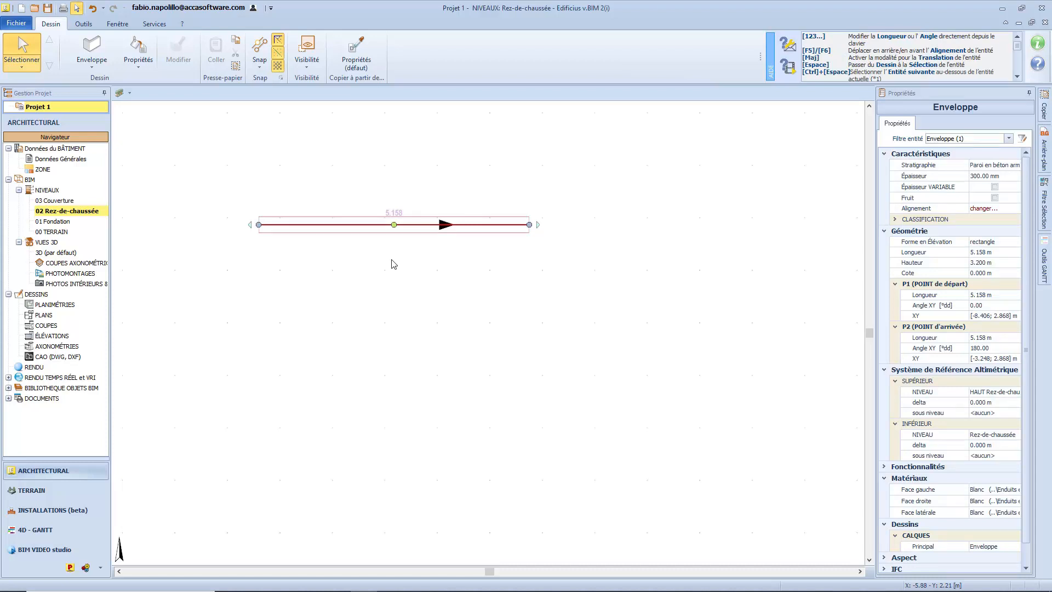
pyautogui.hotkey('alt', 'F5')
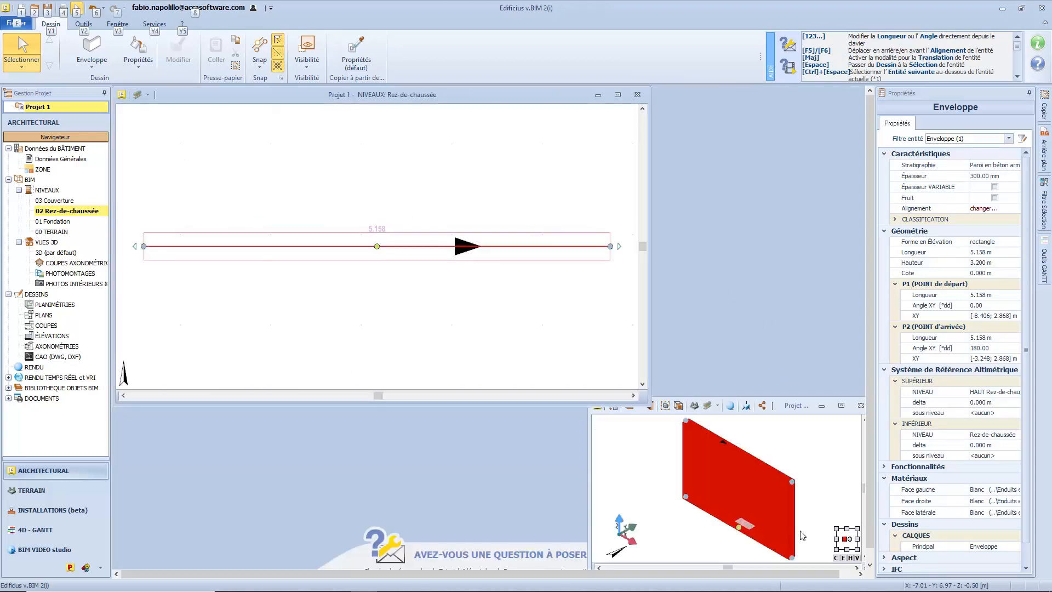
pyautogui.click(386, 279)
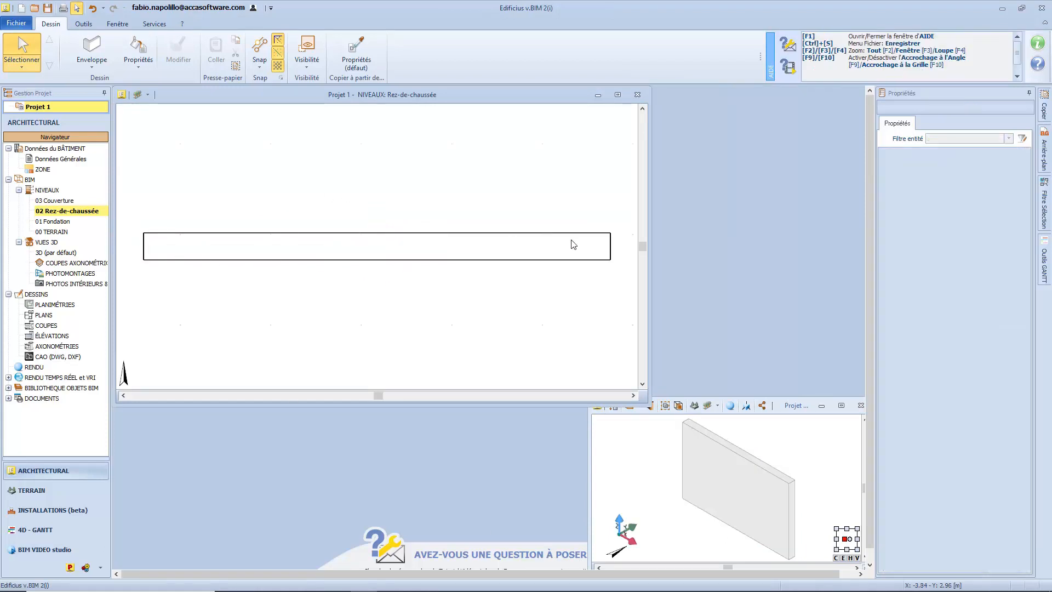
# Step: Assign the Maçonnerie fourrée isolée [440.00] stratigraphy from the BIM object library to the ground floor wall
pyautogui.click(362, 257)
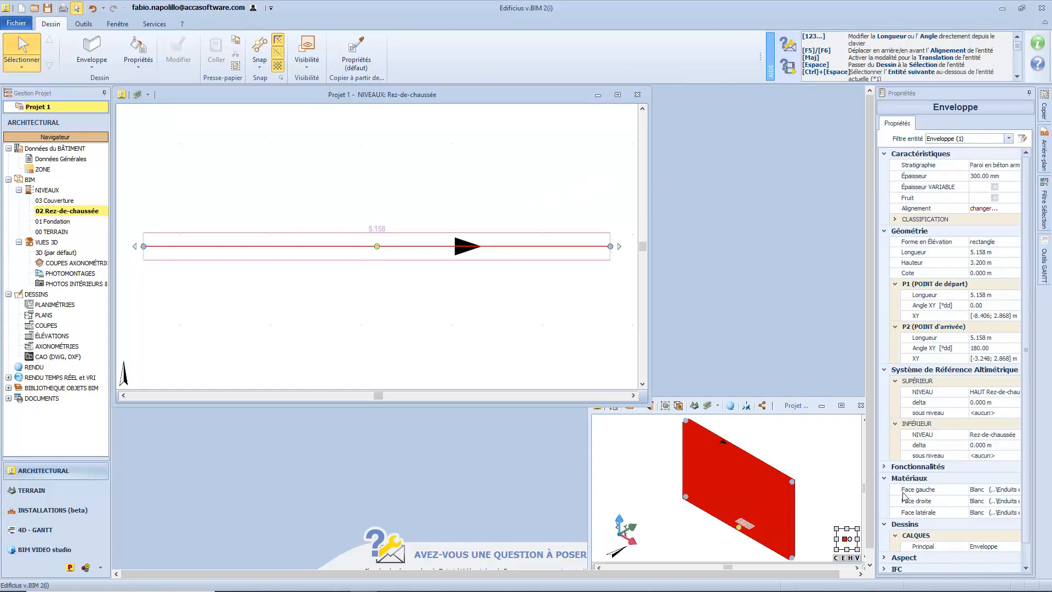
pyautogui.click(928, 166)
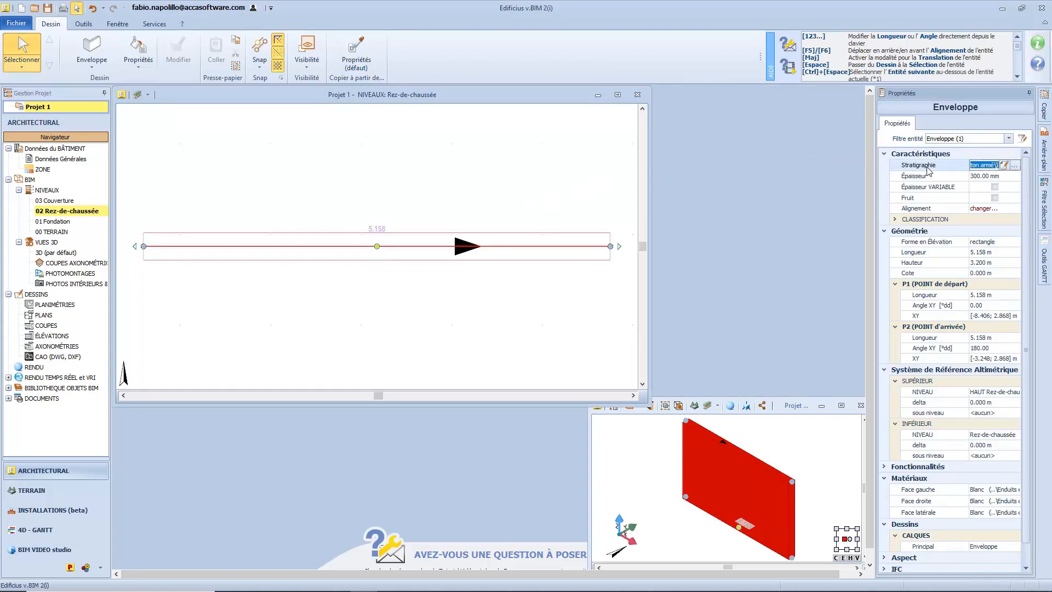
pyautogui.click(1015, 165)
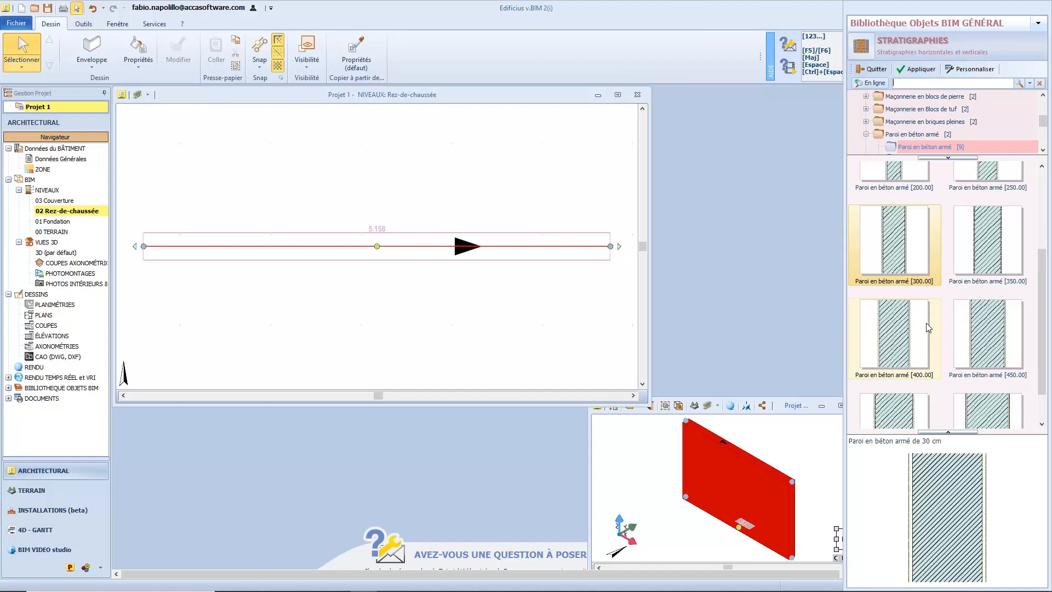
pyautogui.moveTo(1042, 323); pyautogui.dragTo(1041, 129)
pyautogui.click(1043, 97)
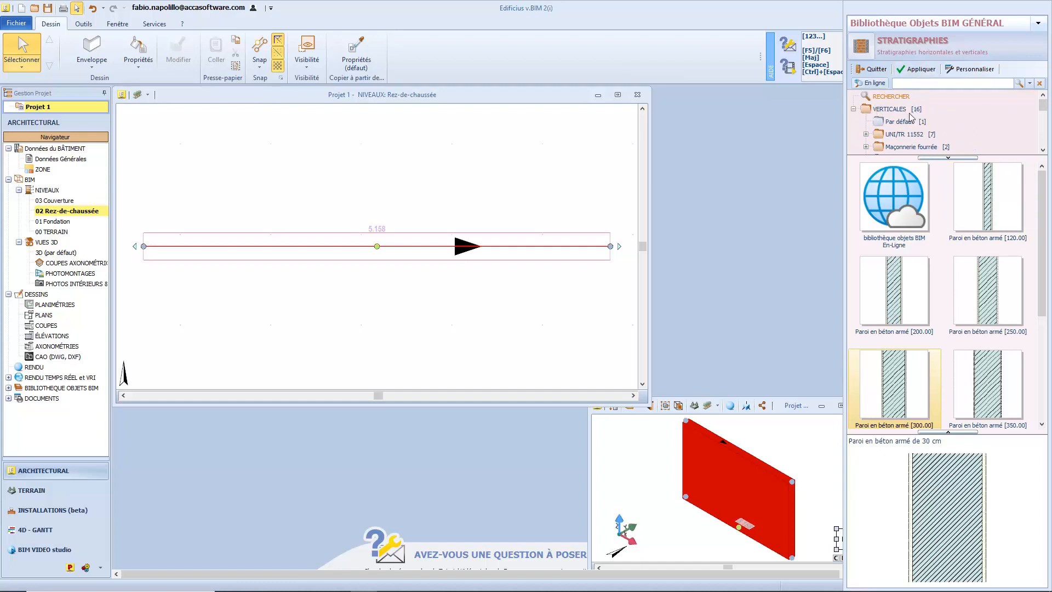
pyautogui.click(866, 147)
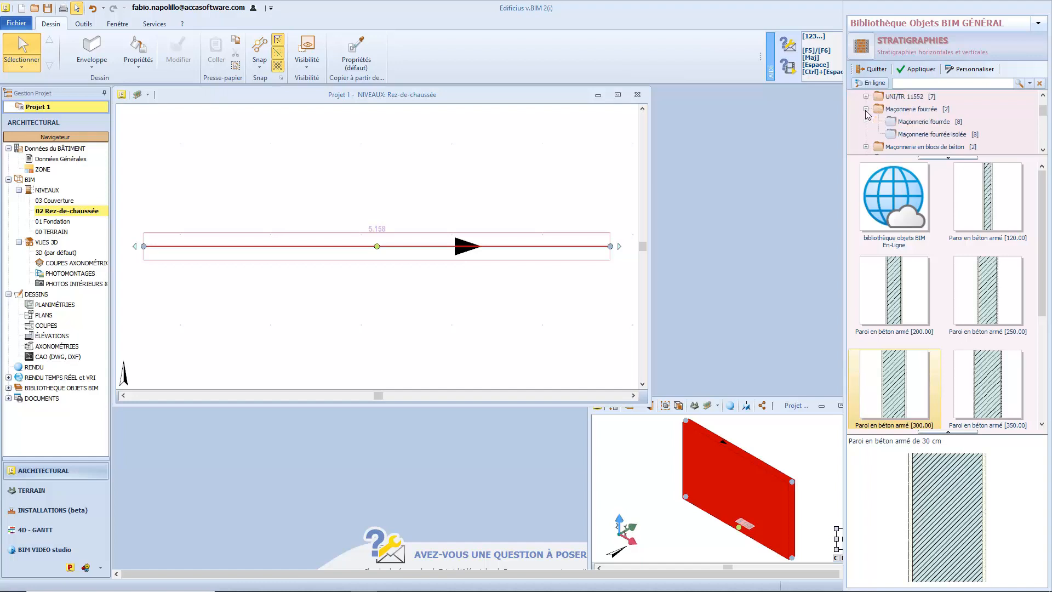
pyautogui.click(942, 135)
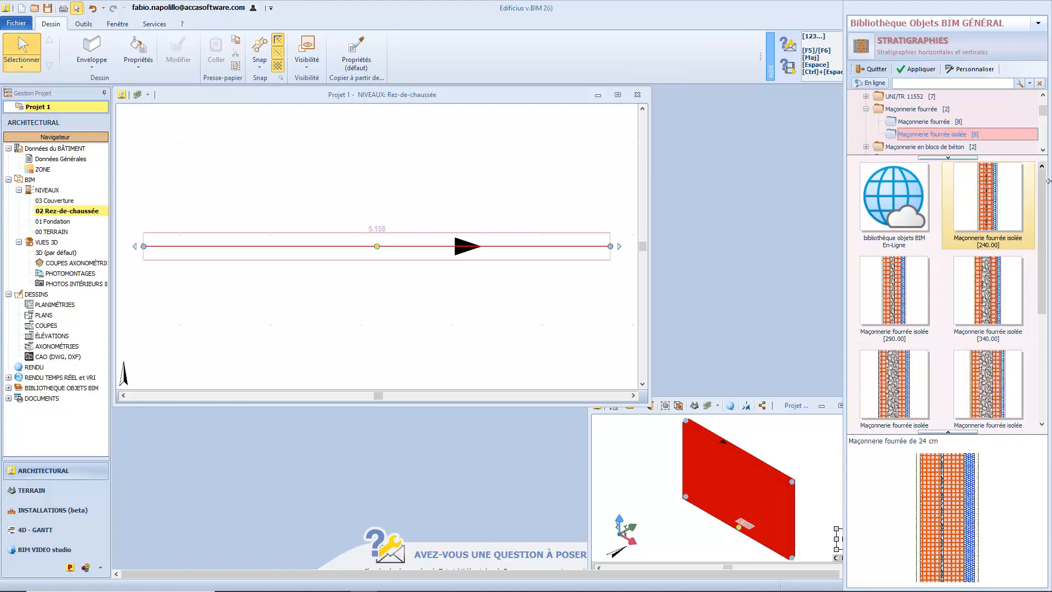
pyautogui.moveTo(1047, 208); pyautogui.dragTo(1044, 240)
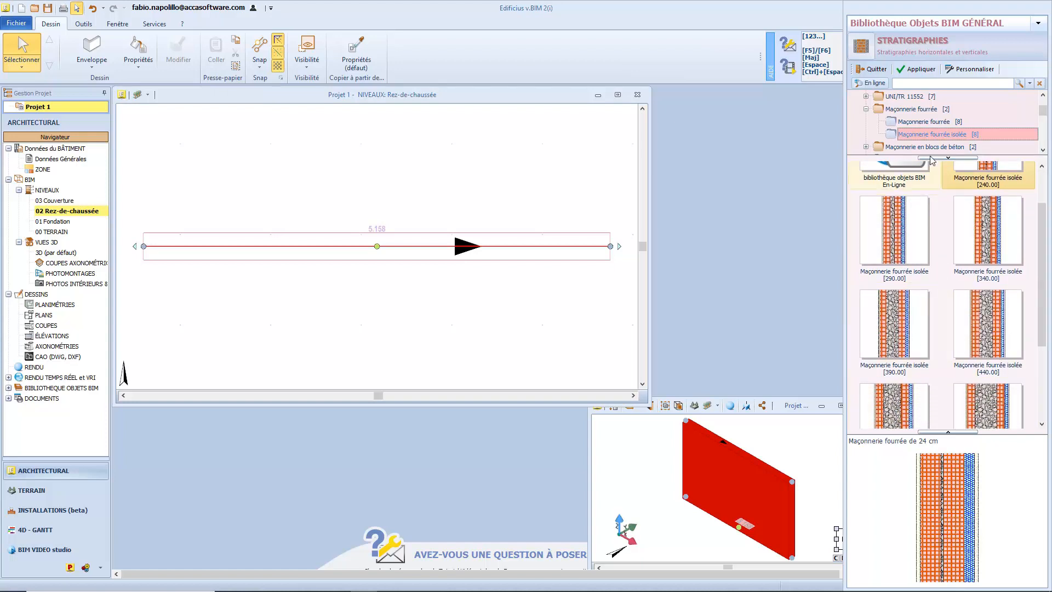
pyautogui.click(994, 323)
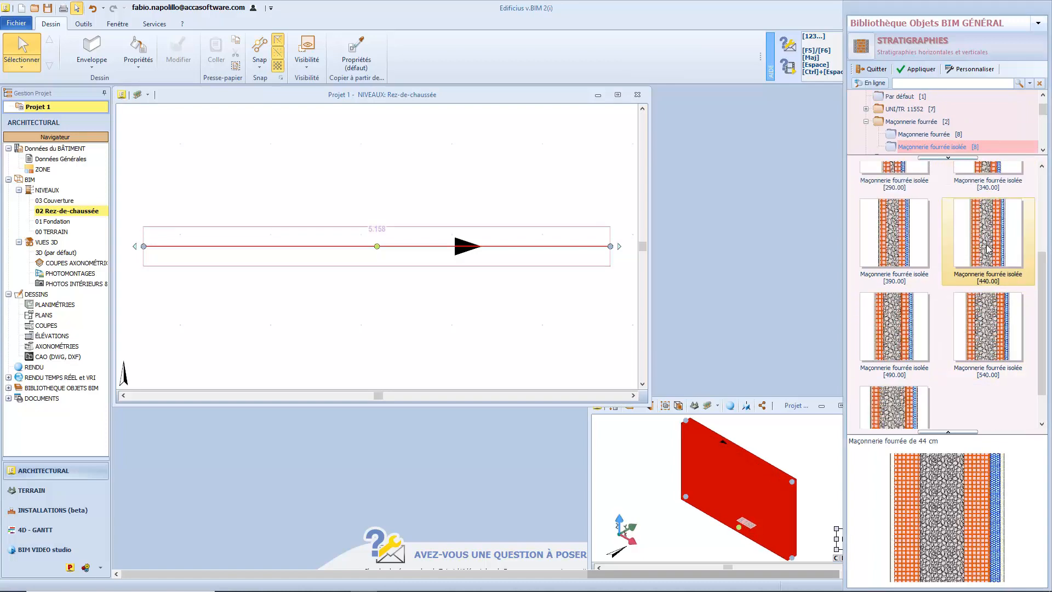
pyautogui.click(914, 70)
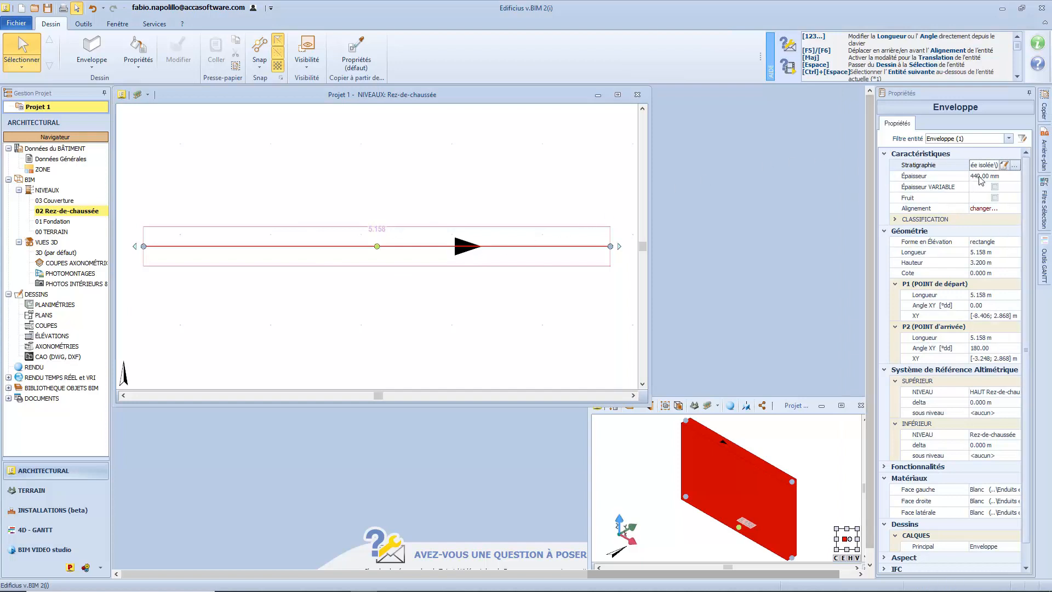
# Step: Set the wall's thickness to 300 mm
pyautogui.click(935, 178)
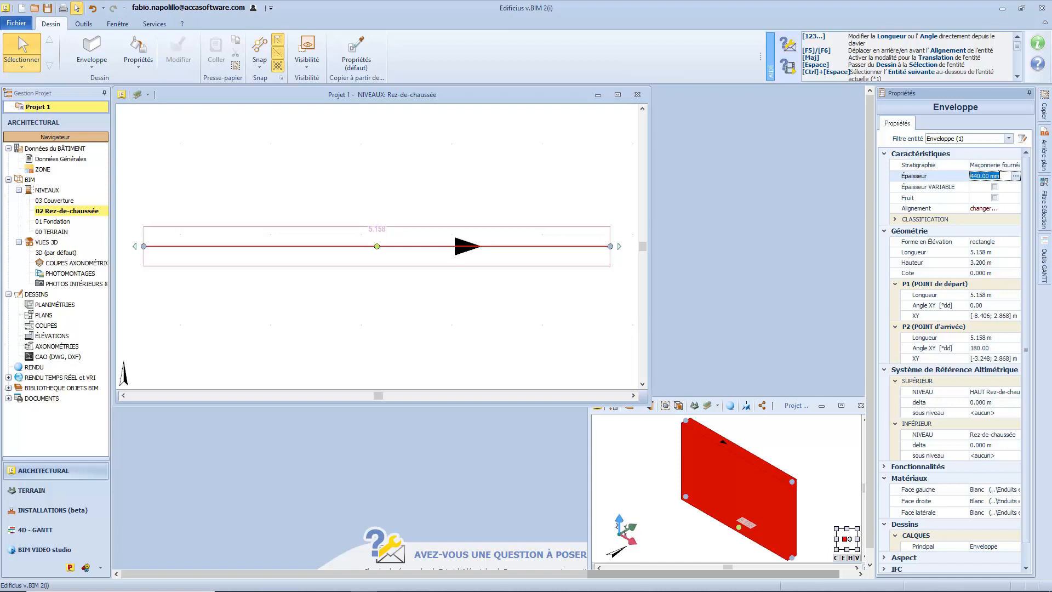
pyautogui.click(1014, 176)
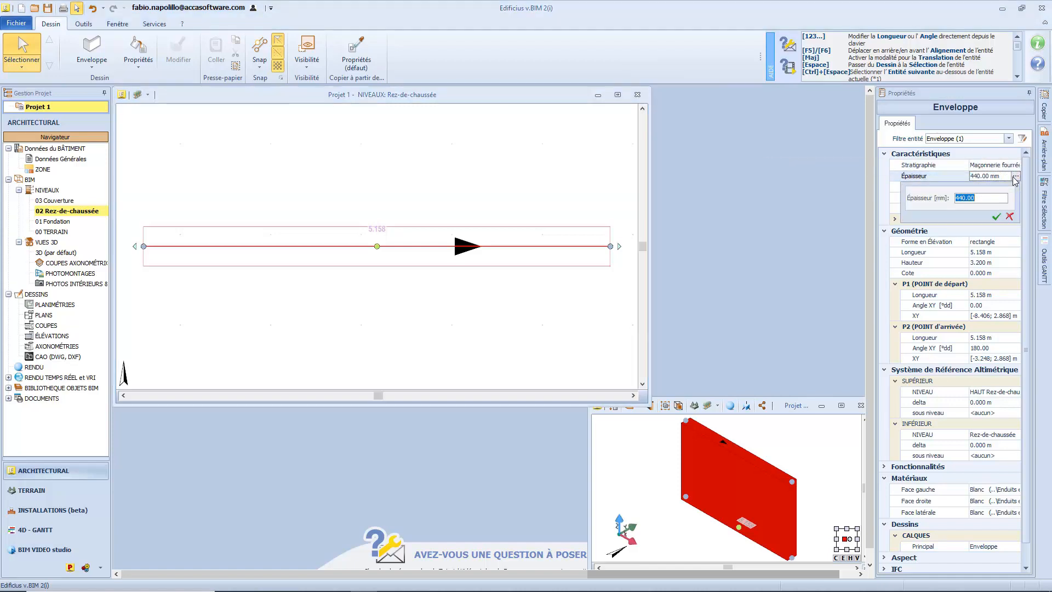
pyautogui.write('3')
pyautogui.press('Return')
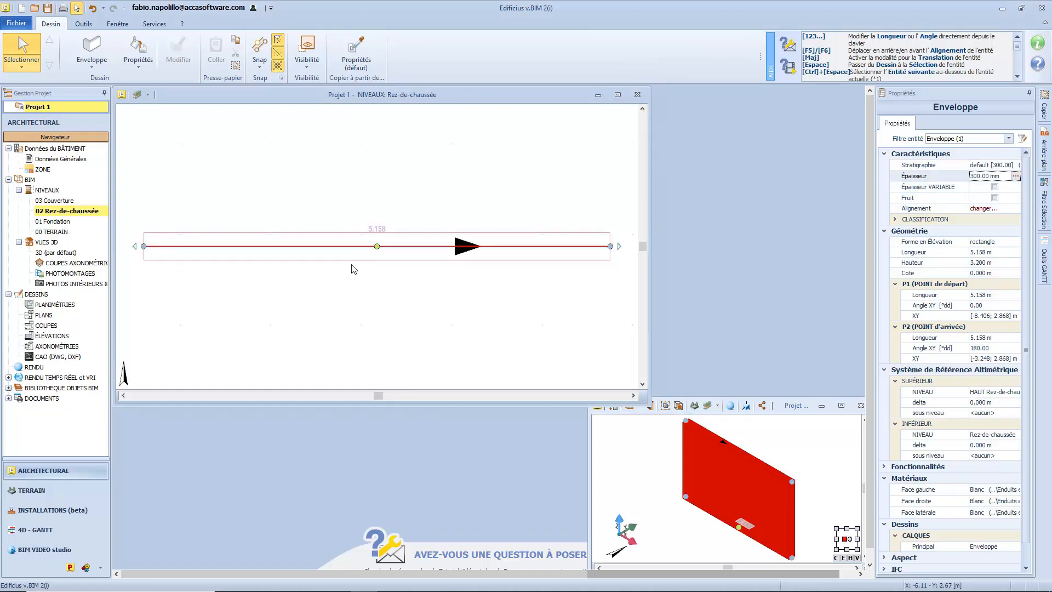
# Step: Enable variable thickness on the wall and pull the upper edge's end node out to about 0.45 m from the axis
pyautogui.click(937, 188)
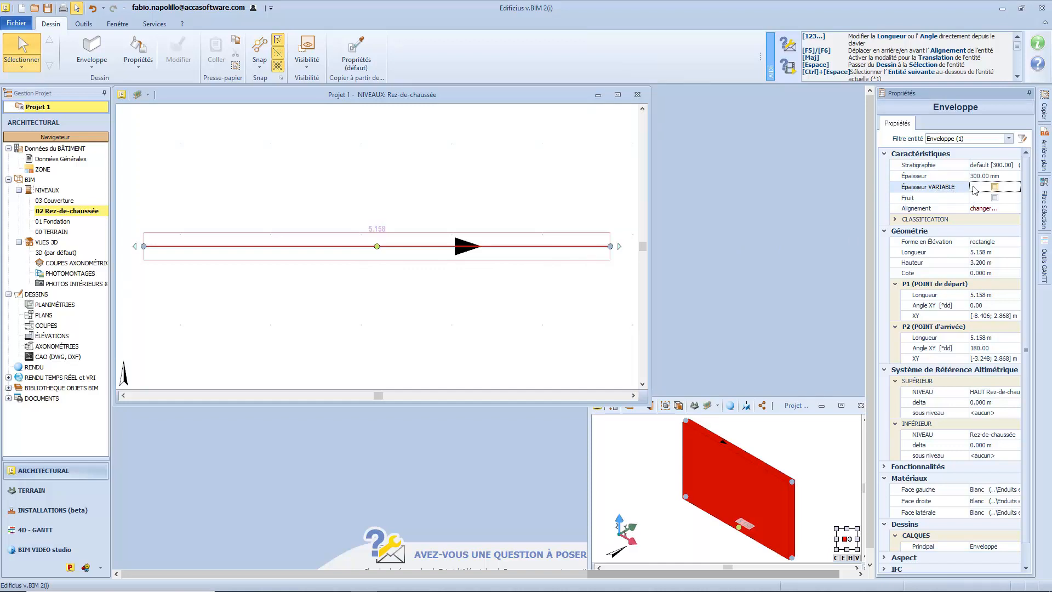
pyautogui.click(994, 187)
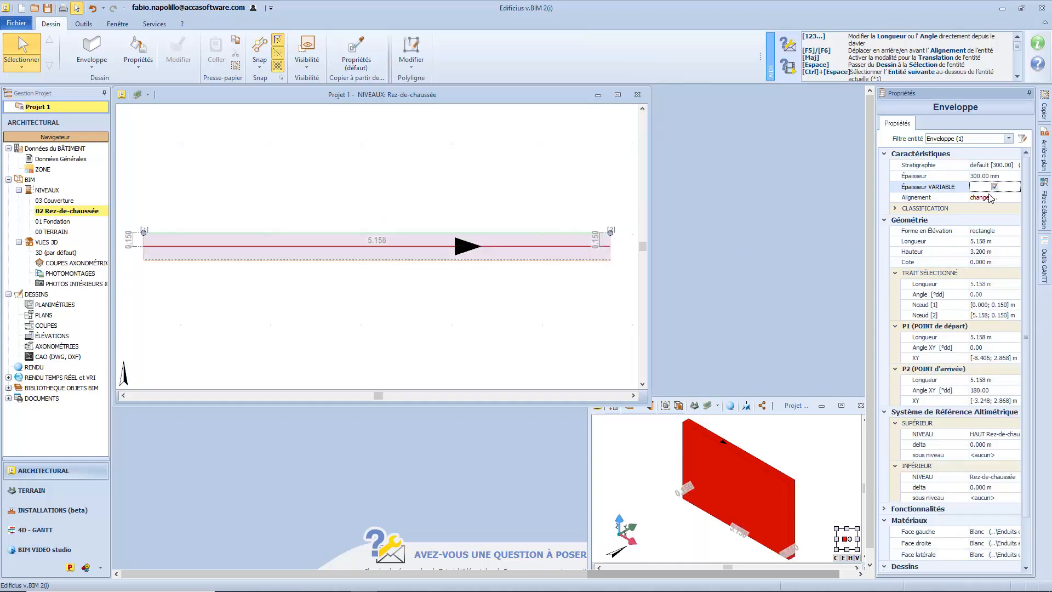
pyautogui.click(340, 265)
pyautogui.click(346, 238)
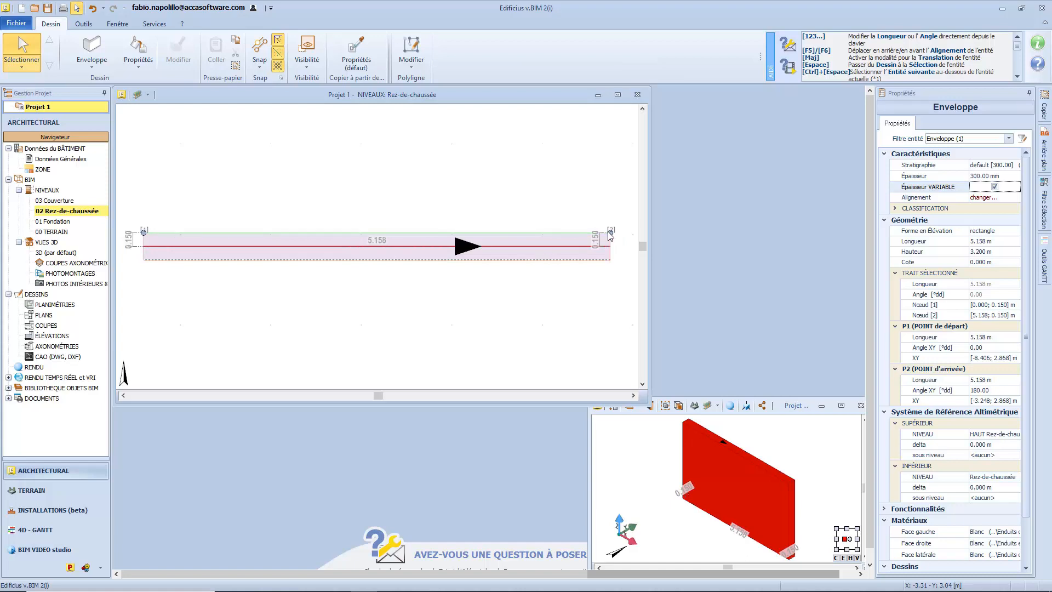
pyautogui.moveTo(609, 233); pyautogui.dragTo(610, 205)
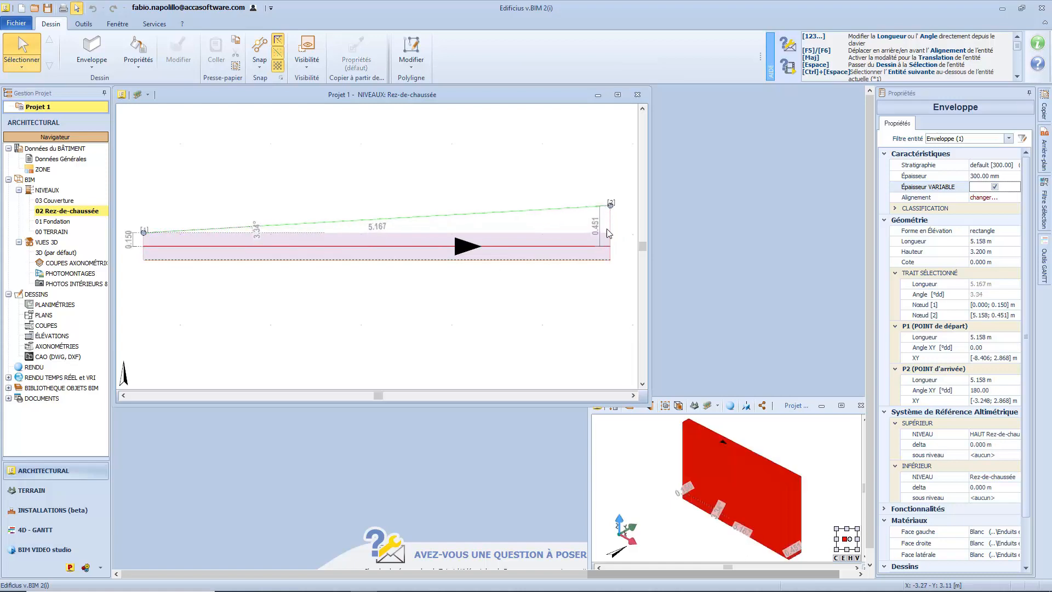
# Step: Pull the lower edge's end node out to about 0.55 m from the axis and deselect the wall
pyautogui.click(577, 260)
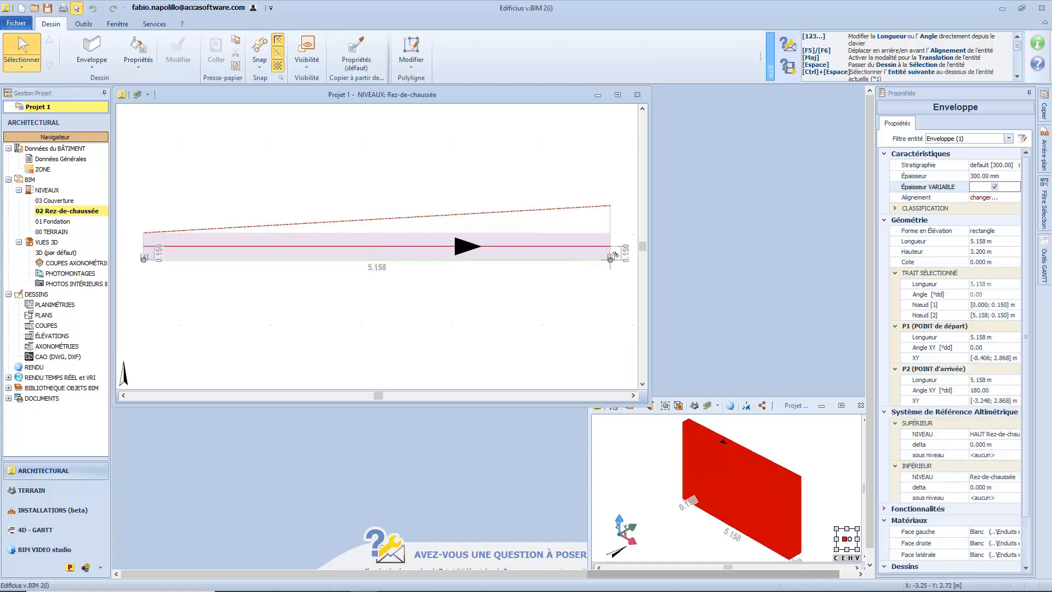
pyautogui.moveTo(614, 254); pyautogui.dragTo(520, 364)
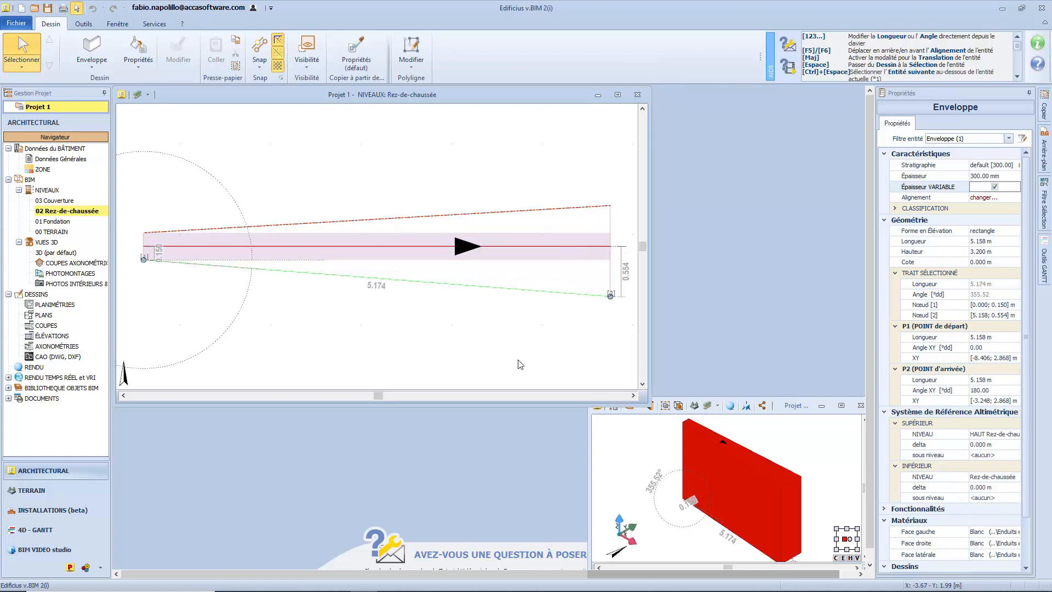
pyautogui.click(452, 344)
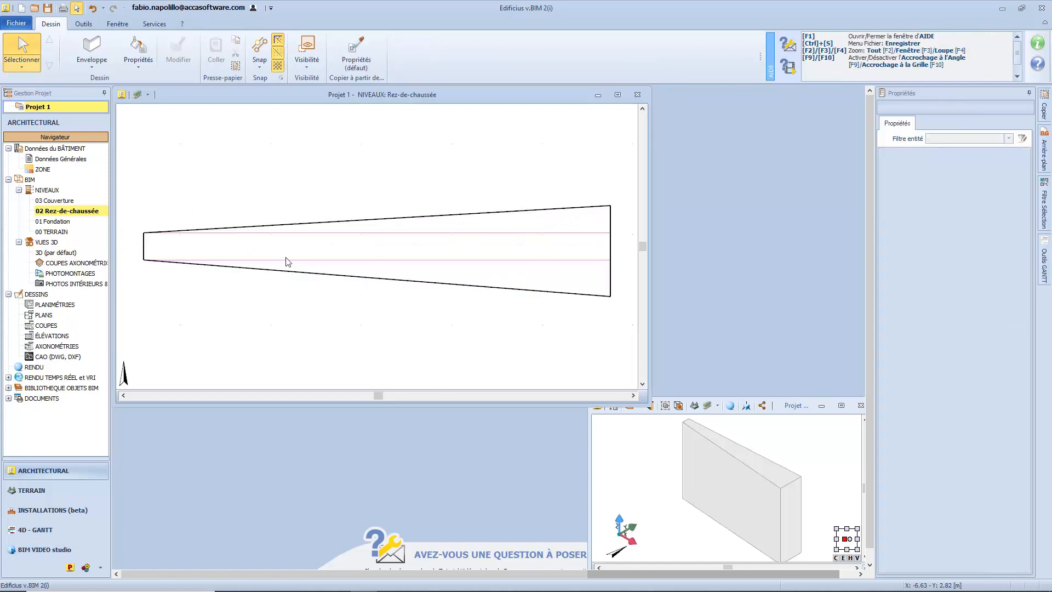
# Step: Insert a node in the wall's lower edge and pull it outward to about 2.54 m along and 0.68 m from the axis
pyautogui.click(276, 270)
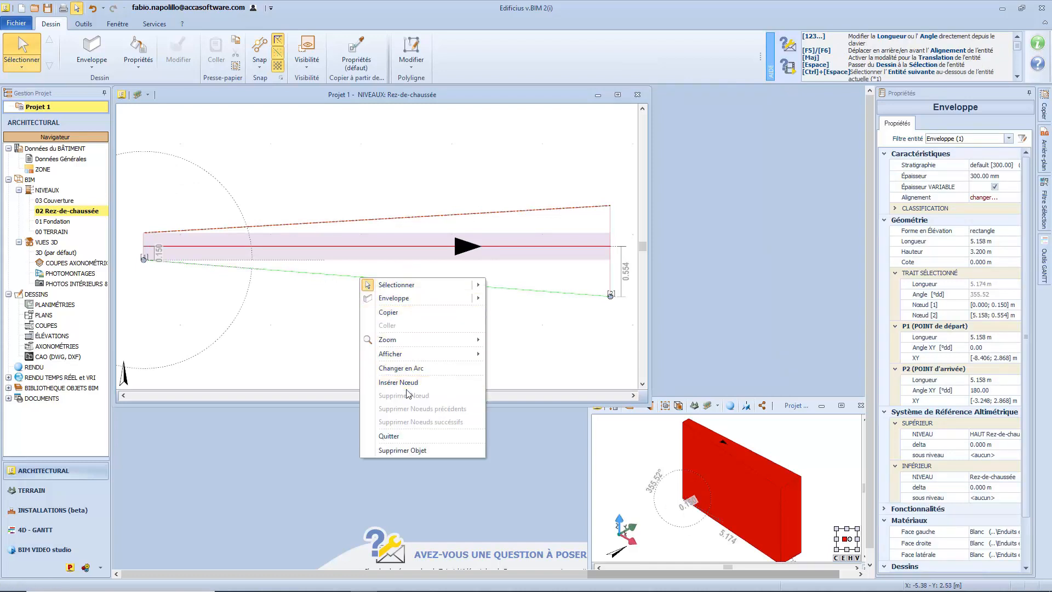
pyautogui.click(407, 382)
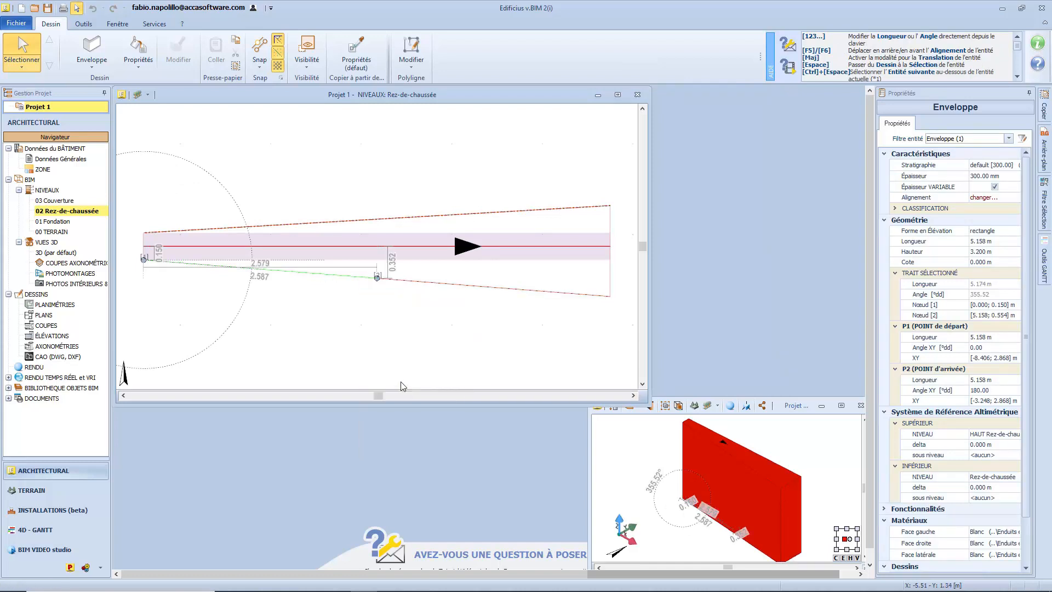
pyautogui.moveTo(377, 277); pyautogui.dragTo(378, 303)
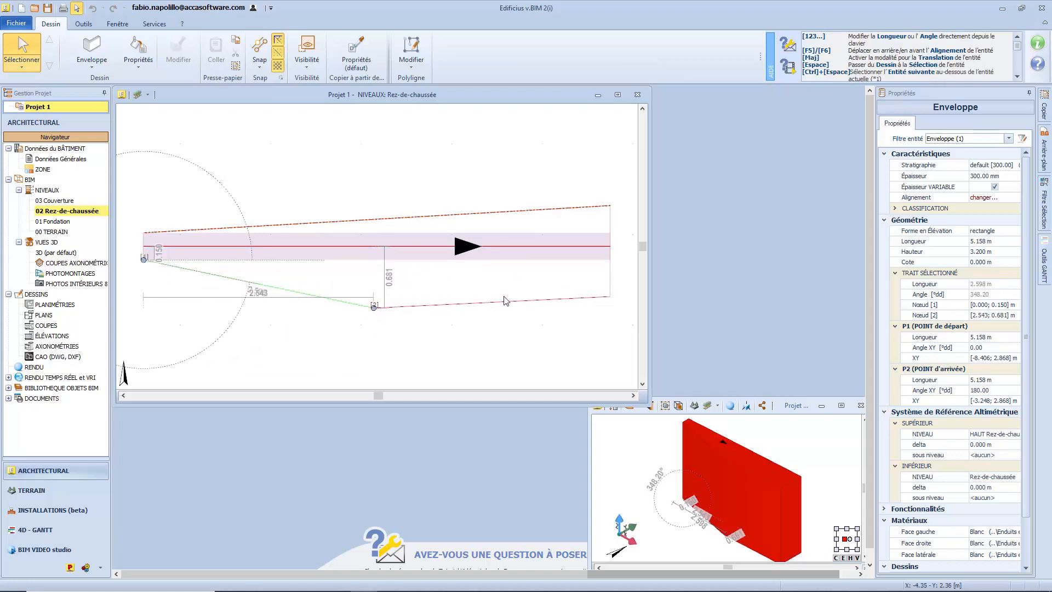
# Step: Convert the lower edge's second segment into an arc and bulge it outward to an angle of about 35°
pyautogui.click(482, 303)
pyautogui.rightClick(469, 302)
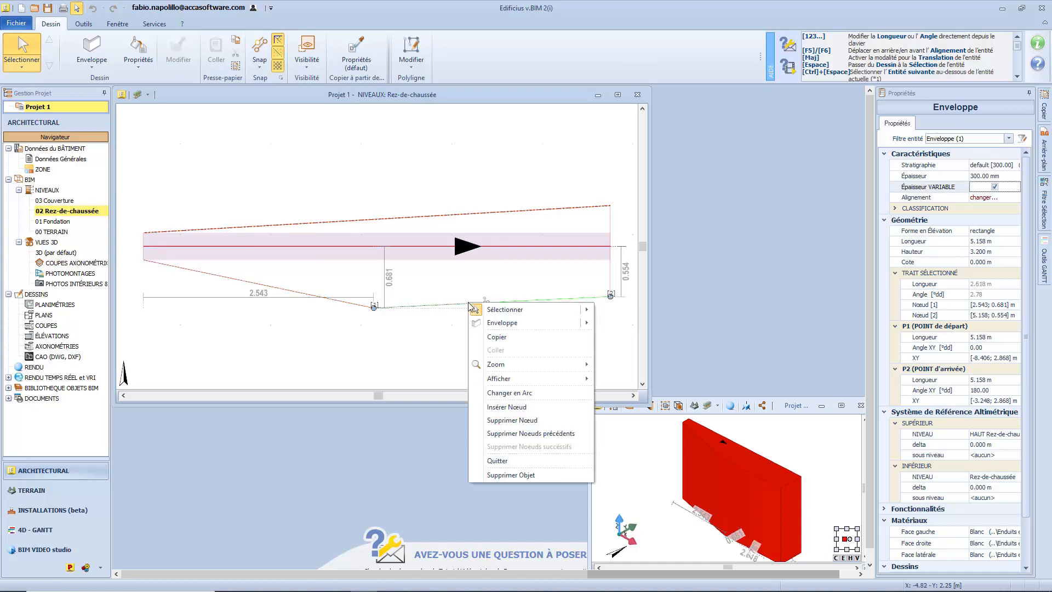
pyautogui.click(515, 393)
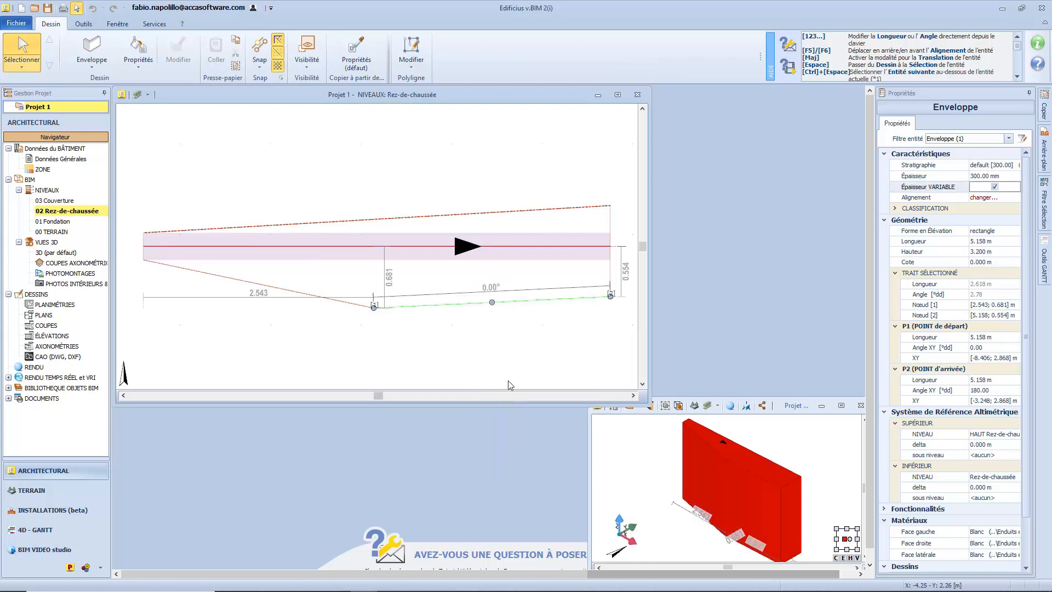
pyautogui.click(492, 302)
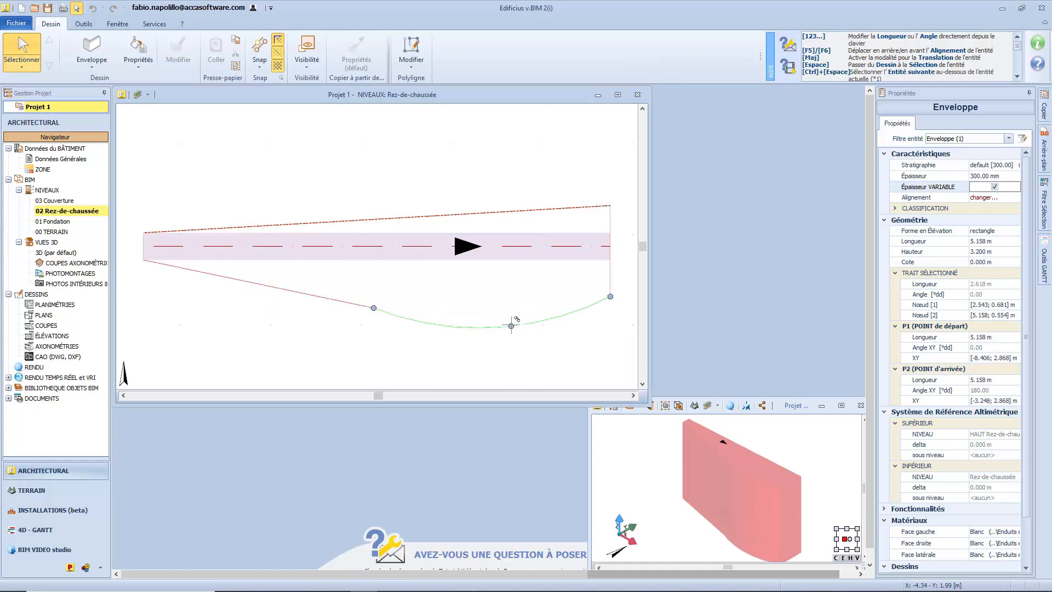
pyautogui.click(499, 319)
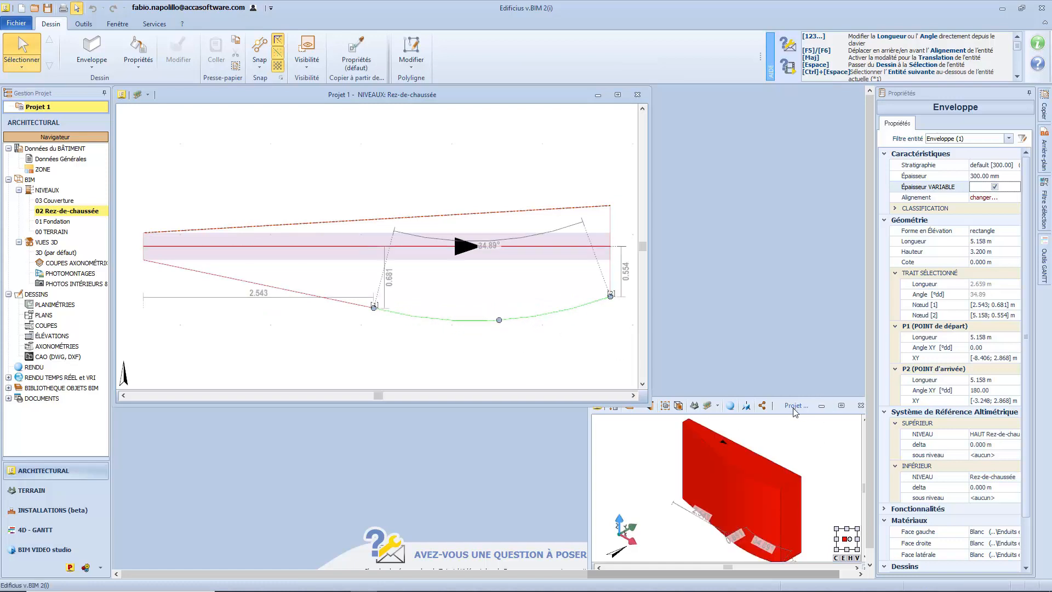
# Step: Check the arc segment's editing options and geometric properties, and turn off the wall's variable thickness
pyautogui.click(809, 465)
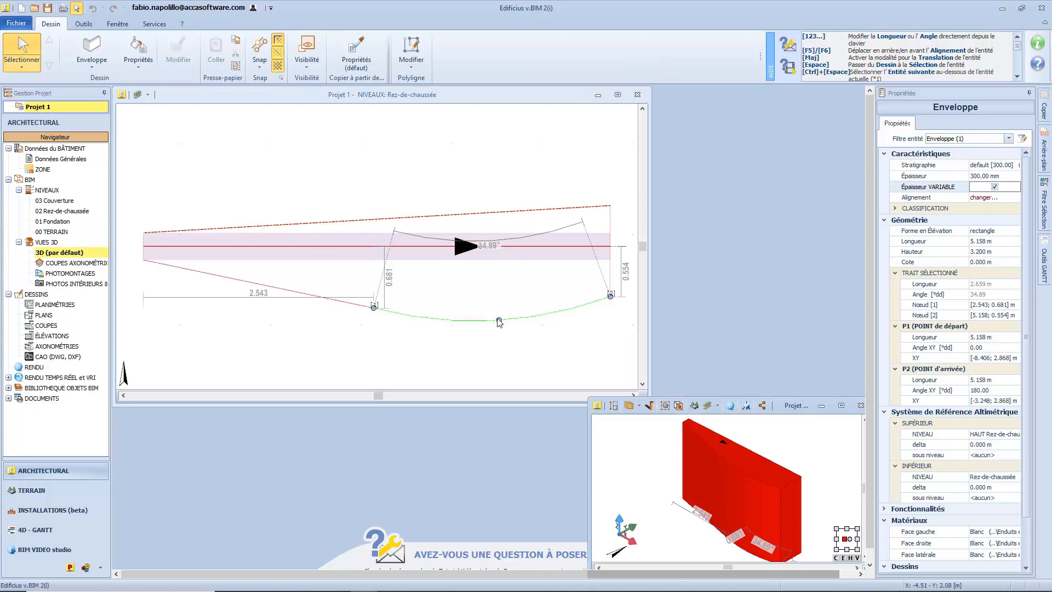
pyautogui.rightClick(499, 319)
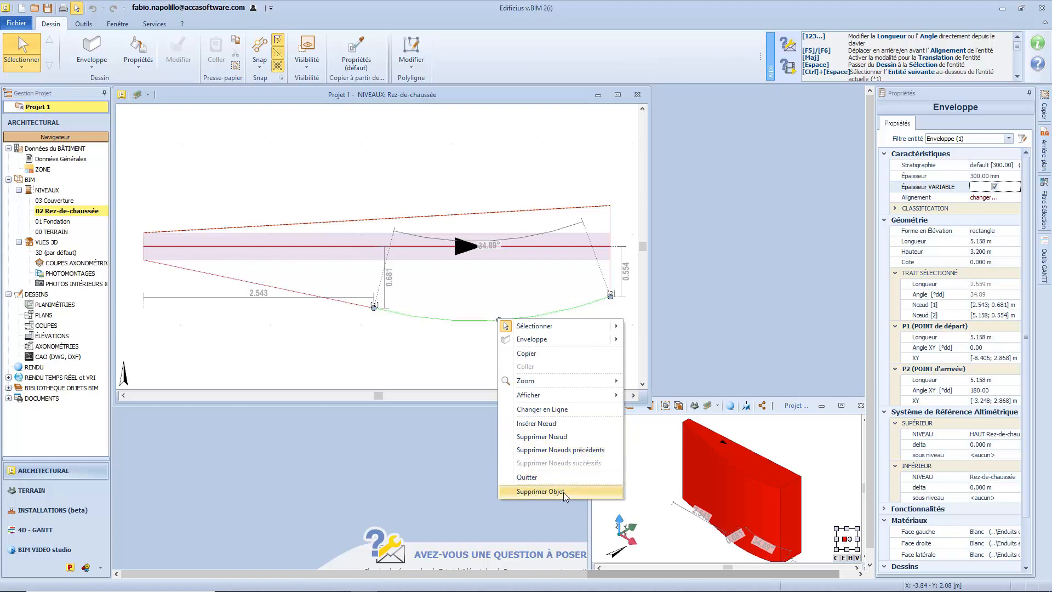
pyautogui.click(463, 354)
pyautogui.click(478, 324)
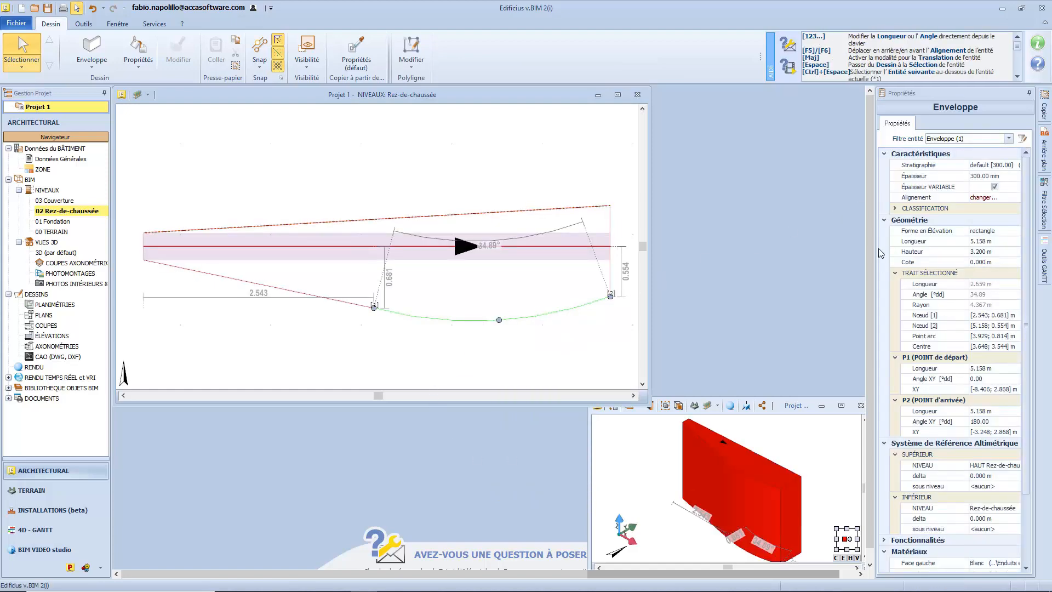
pyautogui.click(994, 187)
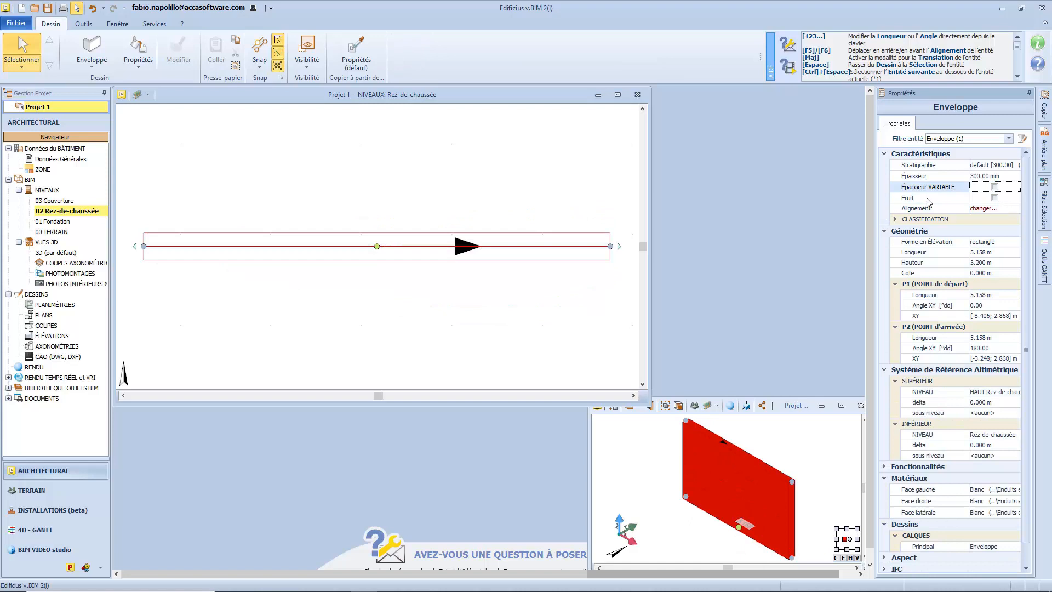
# Step: Enable the wall's Fruit option, inspect the sloped face in 3D, and set the Fruit size to 200 mm
pyautogui.click(994, 198)
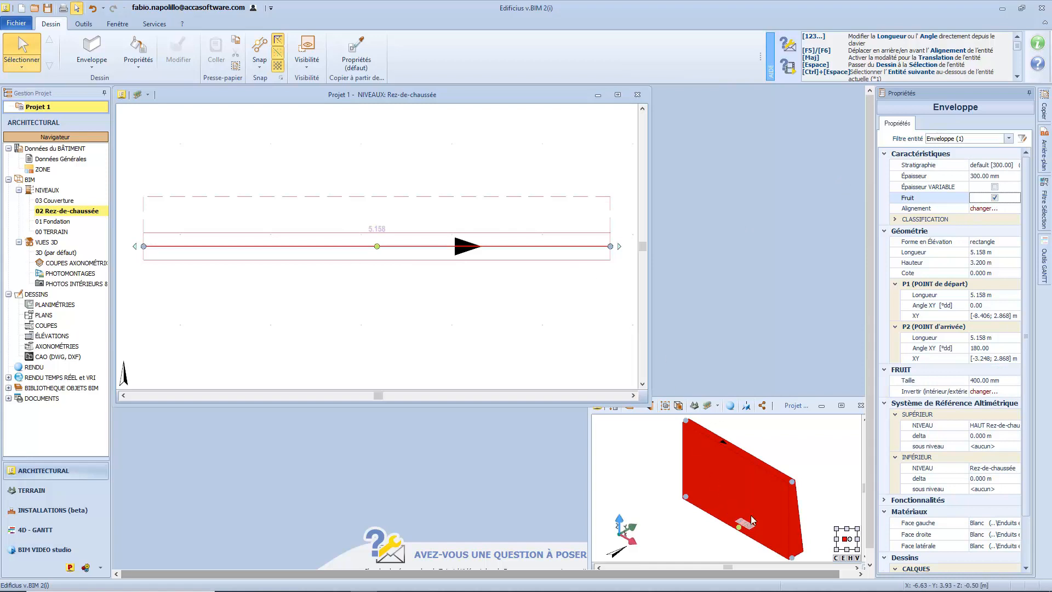
pyautogui.click(743, 501)
pyautogui.moveTo(743, 501); pyautogui.dragTo(761, 475)
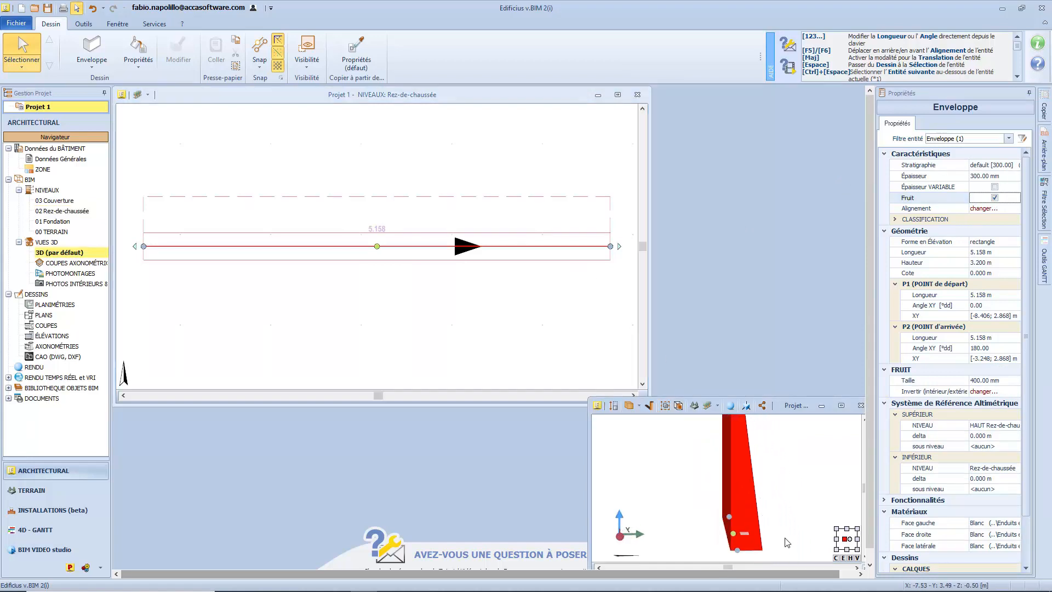
pyautogui.moveTo(731, 550); pyautogui.dragTo(749, 549)
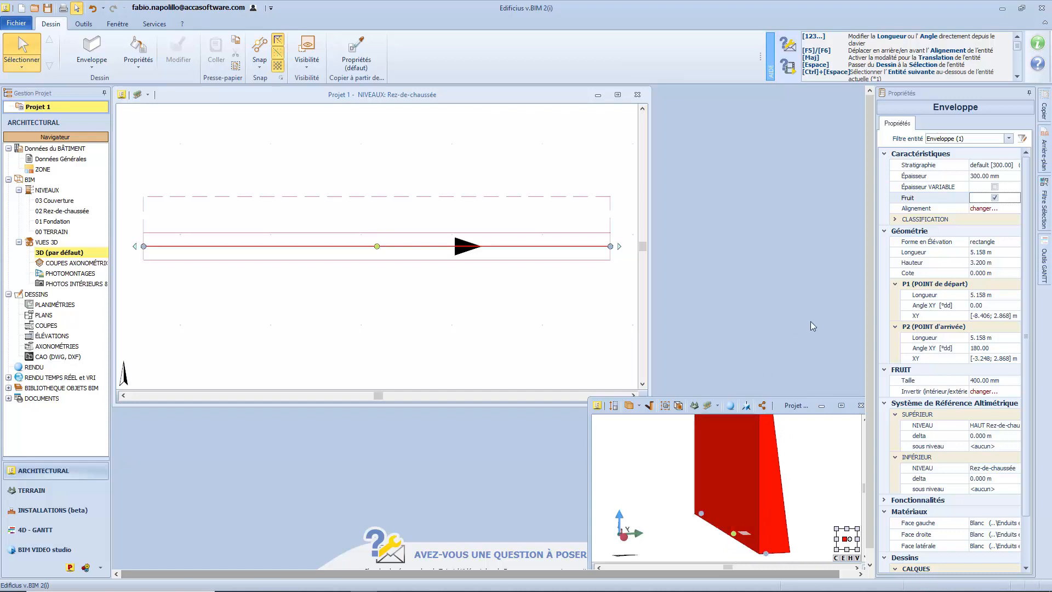
pyautogui.click(984, 380)
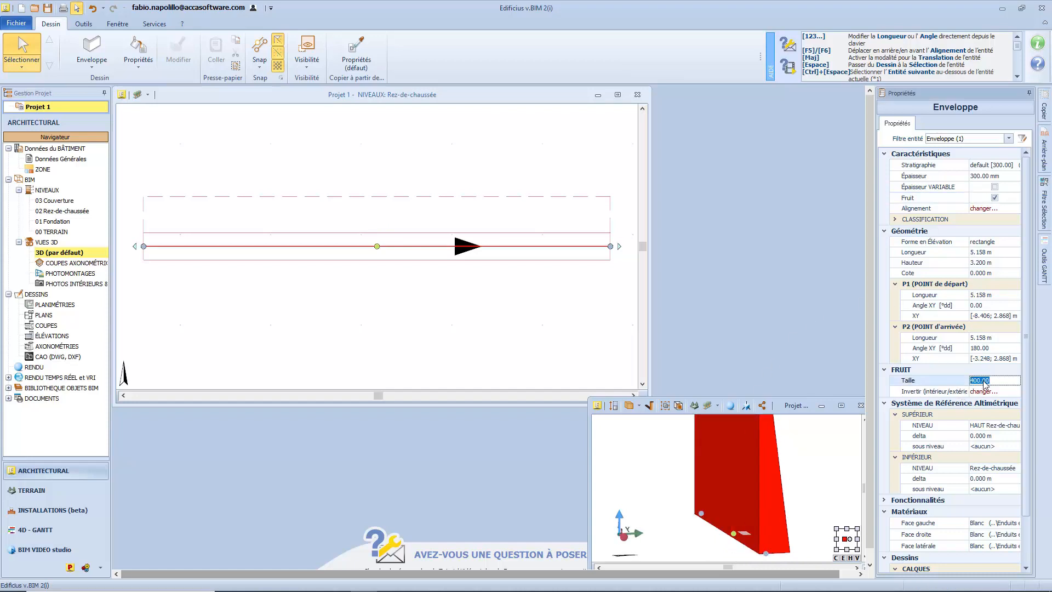
pyautogui.write('200')
pyautogui.press('Return')
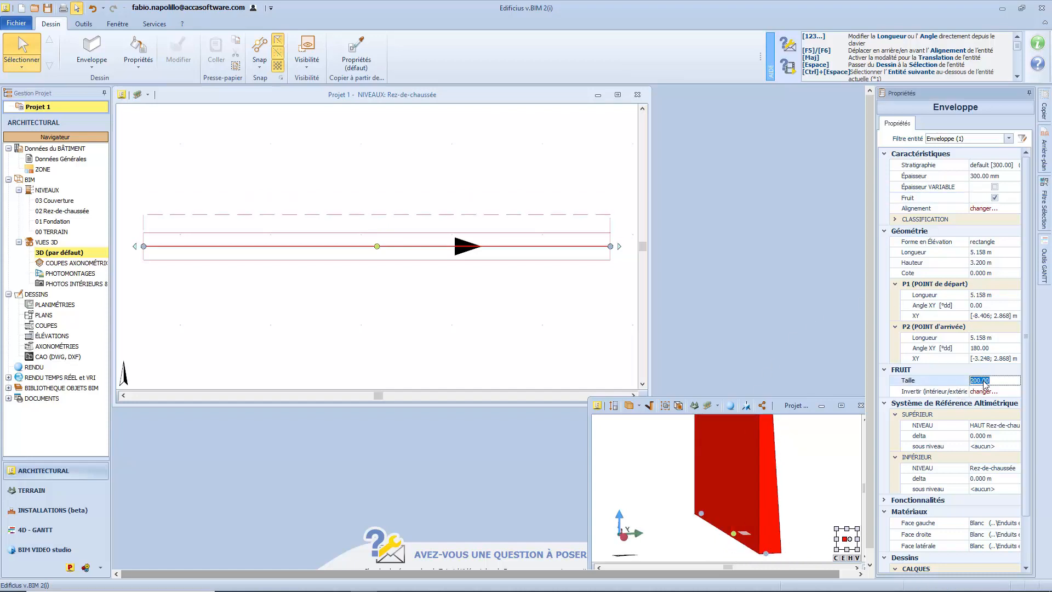
# Step: Set the Fruit size to 300 mm and invert the slope to the wall's opposite face
pyautogui.write('300')
pyautogui.press('Return')
pyautogui.click(985, 391)
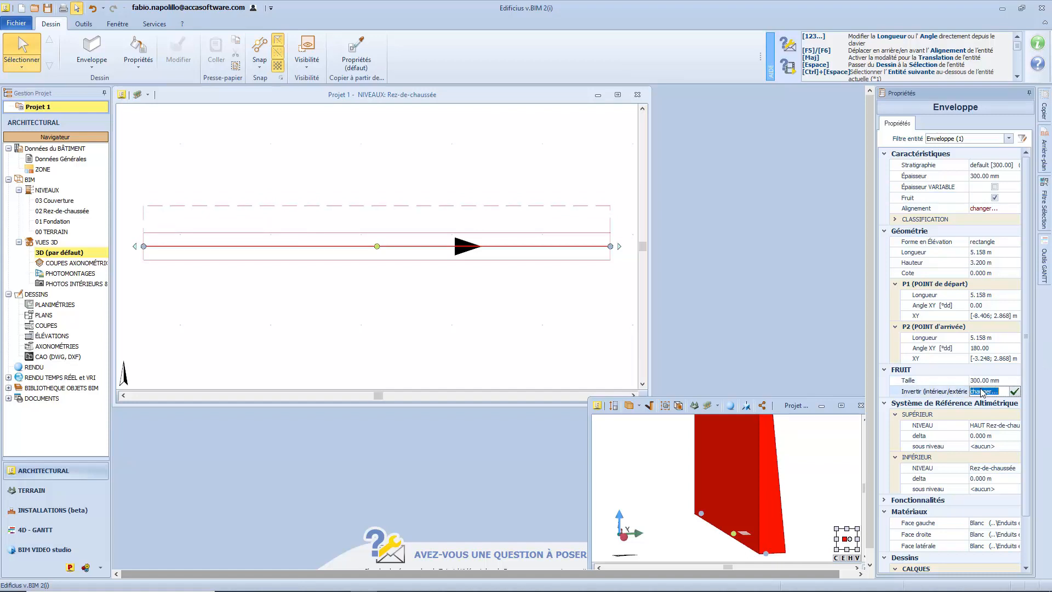
pyautogui.click(1014, 391)
pyautogui.click(1014, 391)
pyautogui.click(1014, 391)
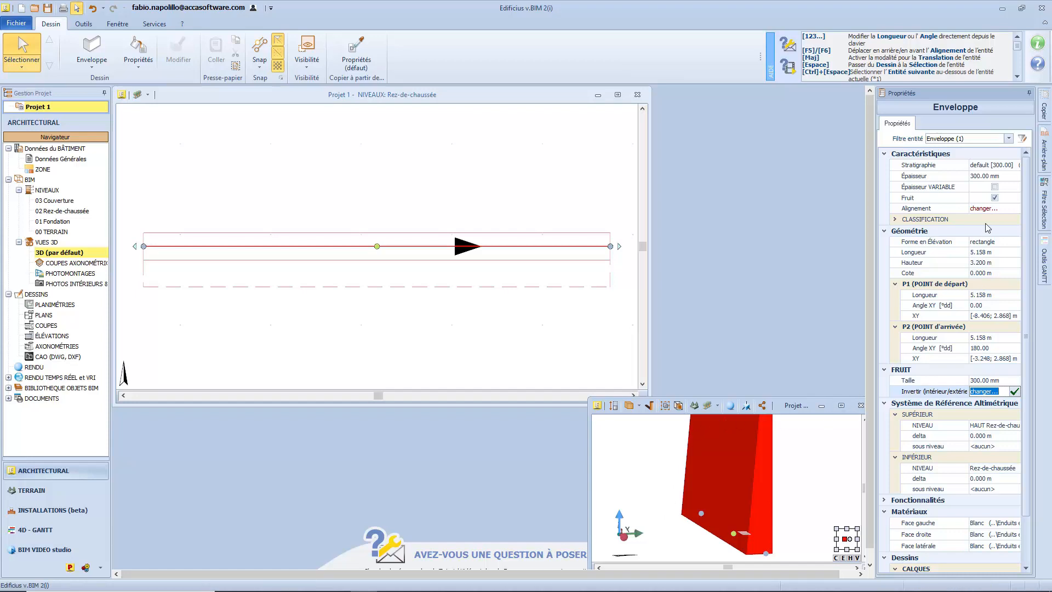
# Step: Turn off the wall's Fruit option and move its start point inward to a length of about 4.66 m
pyautogui.click(995, 198)
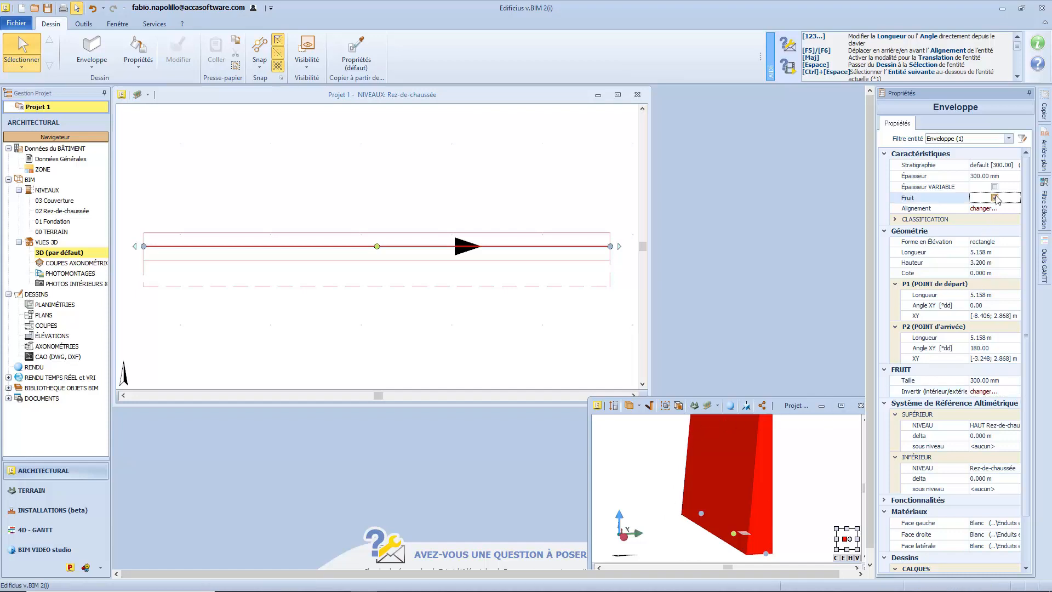
pyautogui.click(147, 241)
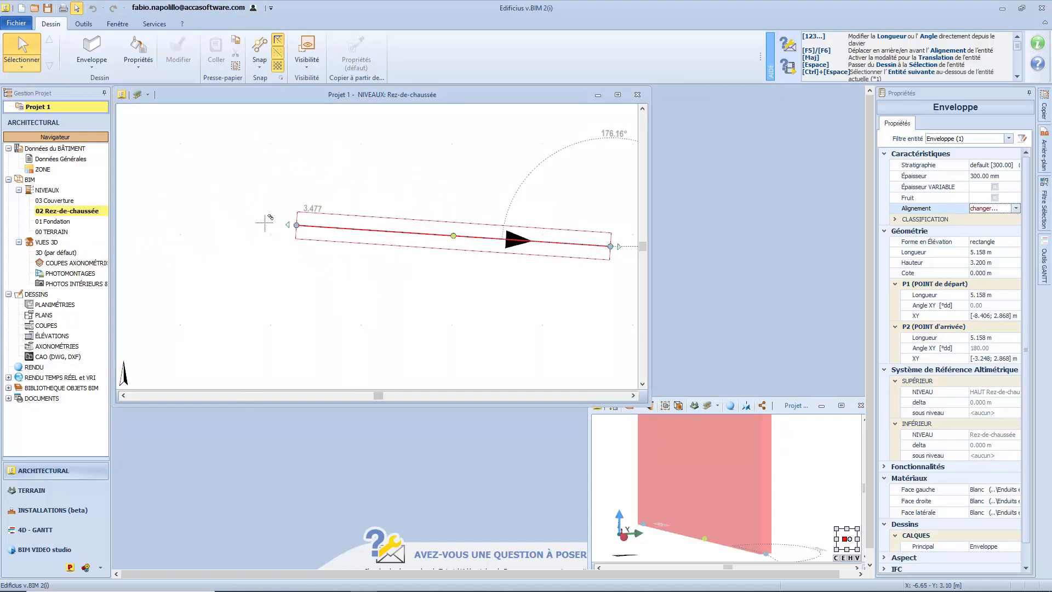
pyautogui.click(192, 246)
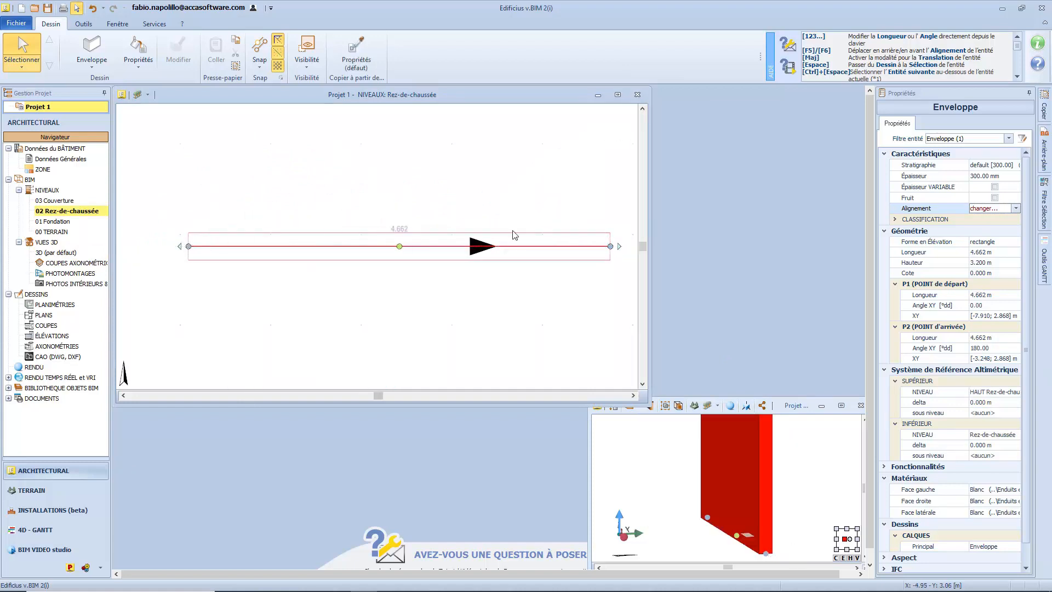
# Step: Shorten the wall from its end point to about 4.45 m and shift the whole wall slightly by its midpoint
pyautogui.click(619, 246)
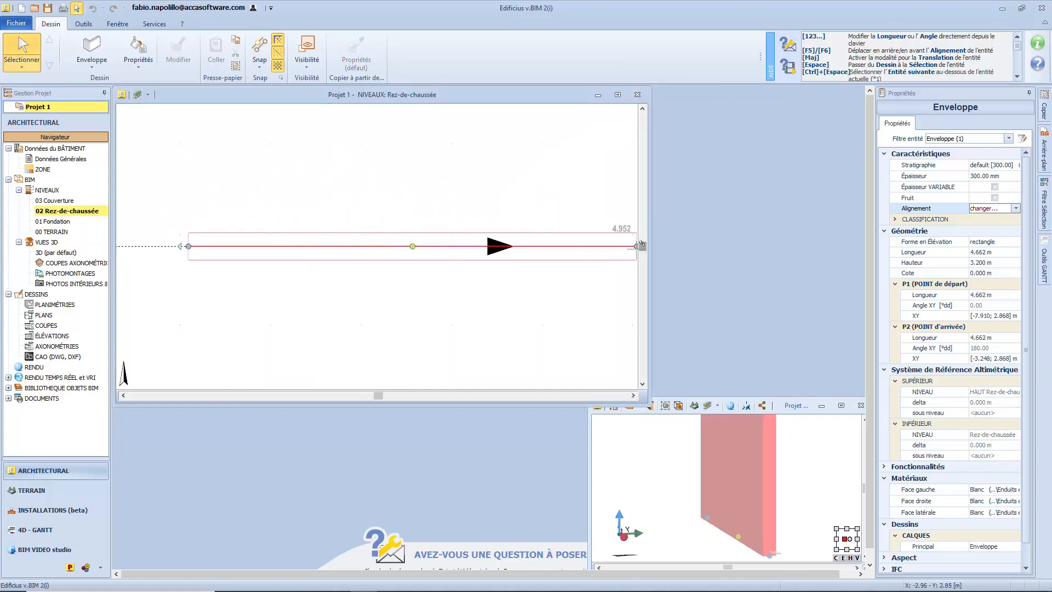
pyautogui.click(595, 247)
pyautogui.click(389, 246)
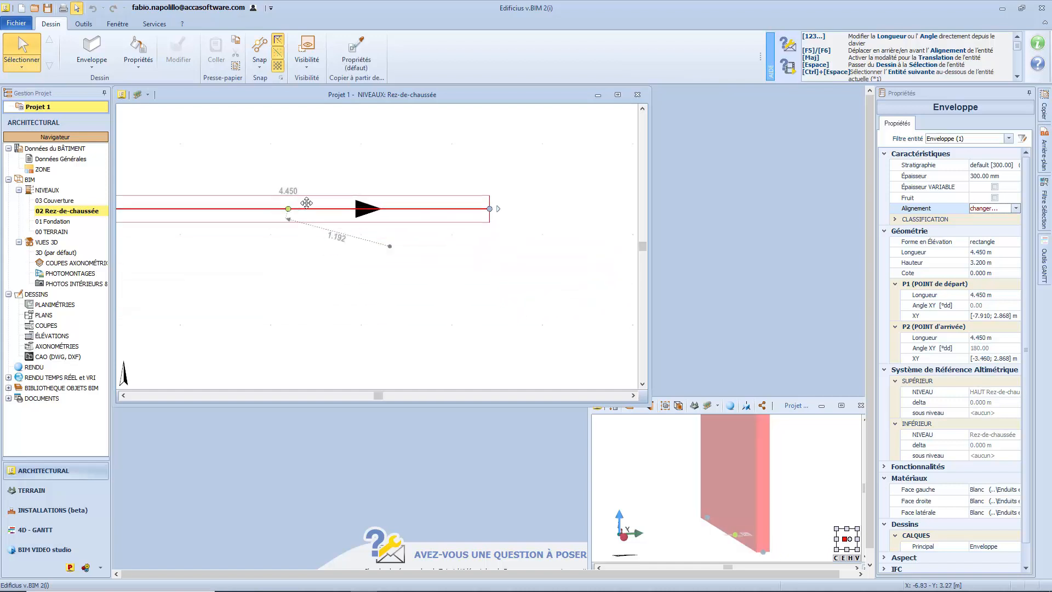
pyautogui.click(383, 247)
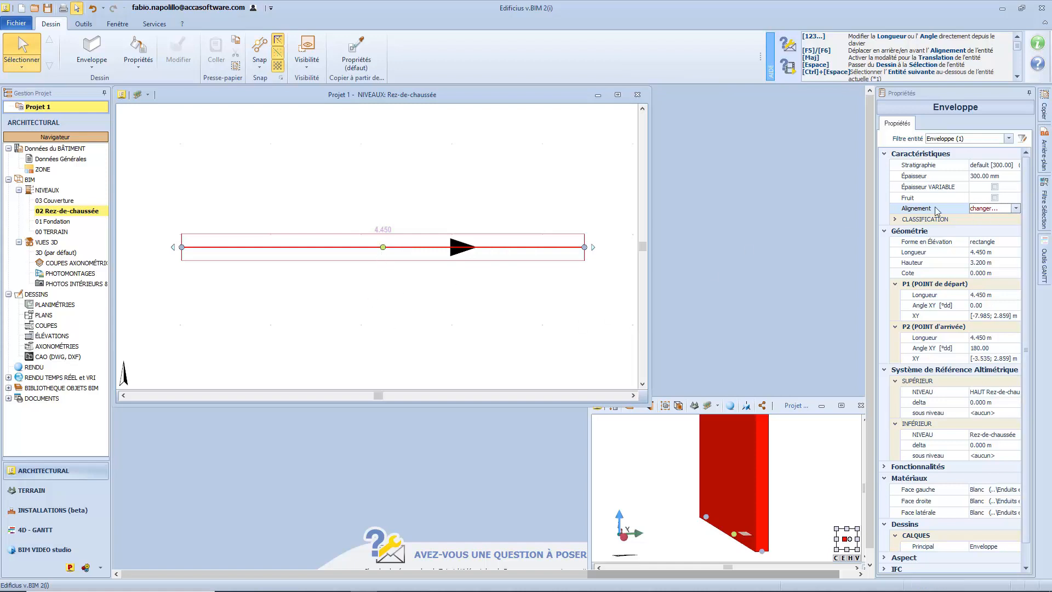
# Step: Change the wall's Alignment so that its reference line runs along the lower face in plan
pyautogui.click(1016, 208)
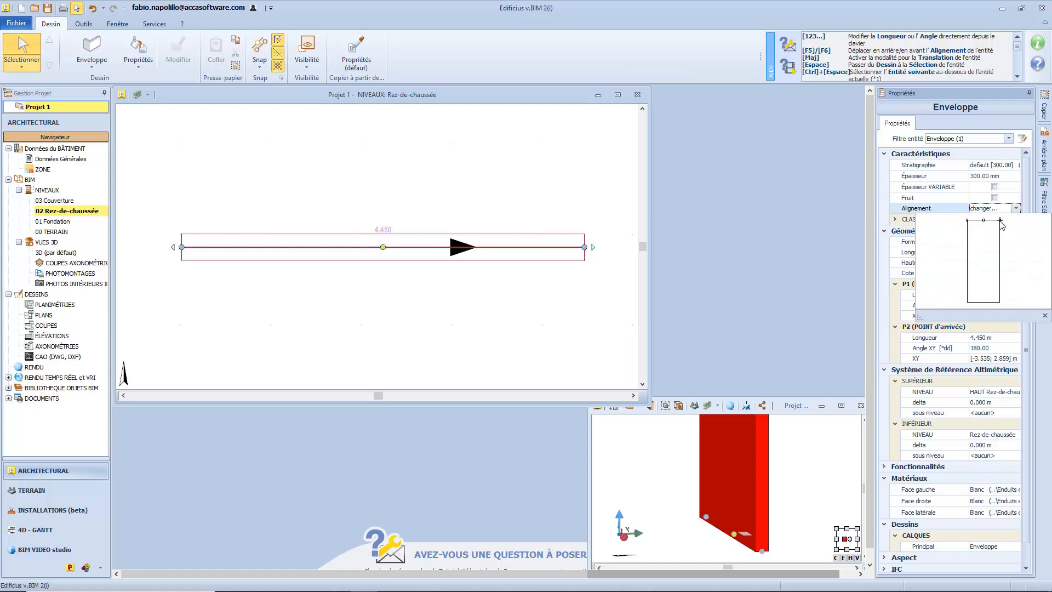
pyautogui.click(1000, 221)
pyautogui.click(1043, 315)
# Step: Switch the wall's alignment to the upper face in plan and cycle it back to the lower face
pyautogui.click(1016, 209)
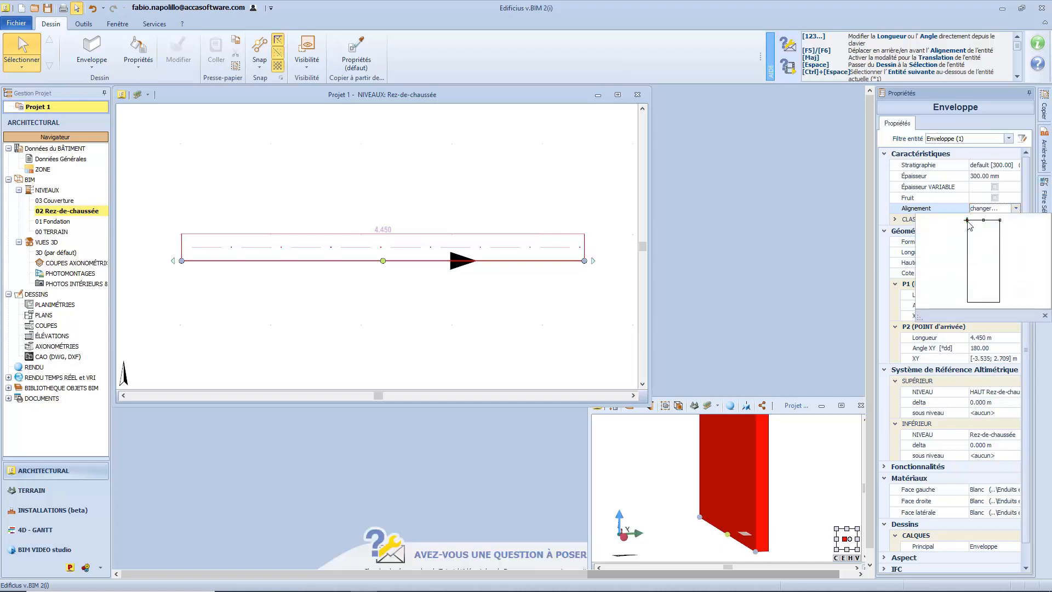
pyautogui.click(967, 220)
pyautogui.click(1044, 315)
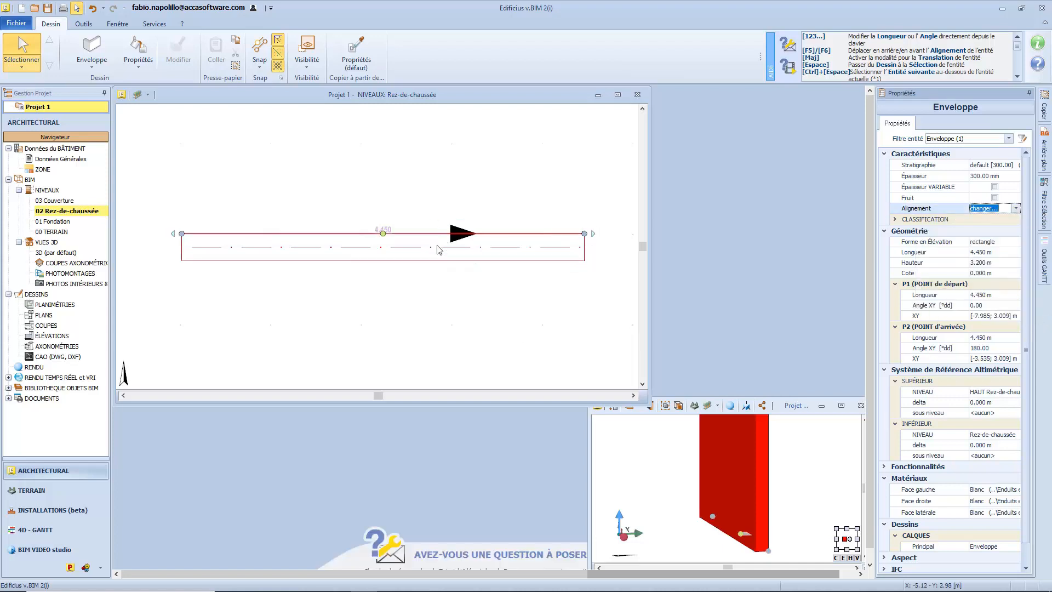
pyautogui.press('F6')
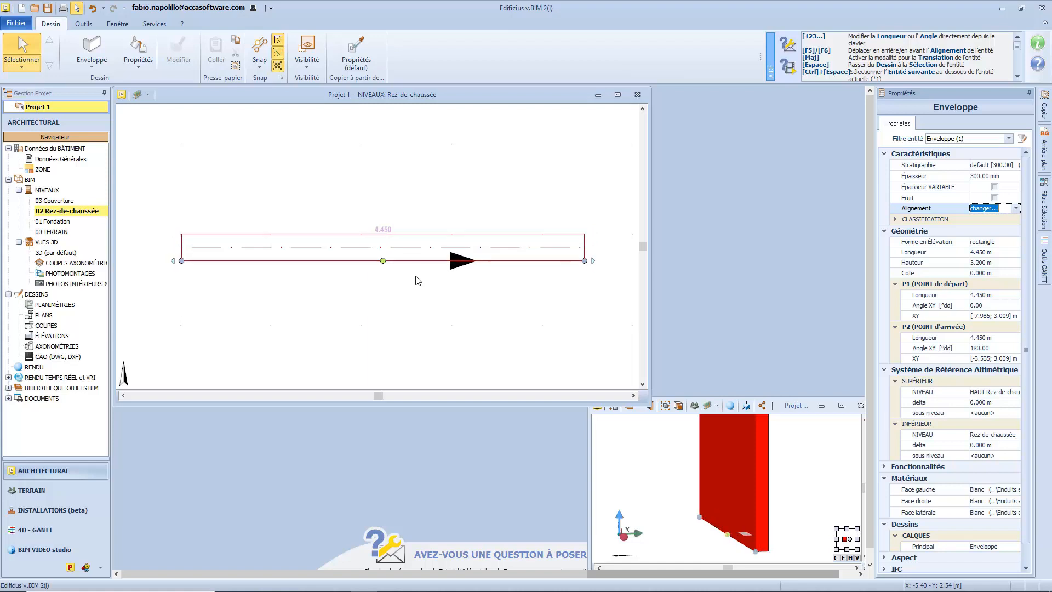
# Step: Expand the wall's Classification properties and lower its rectangular top edge in 3D to a height of about 2.99 m
pyautogui.click(894, 219)
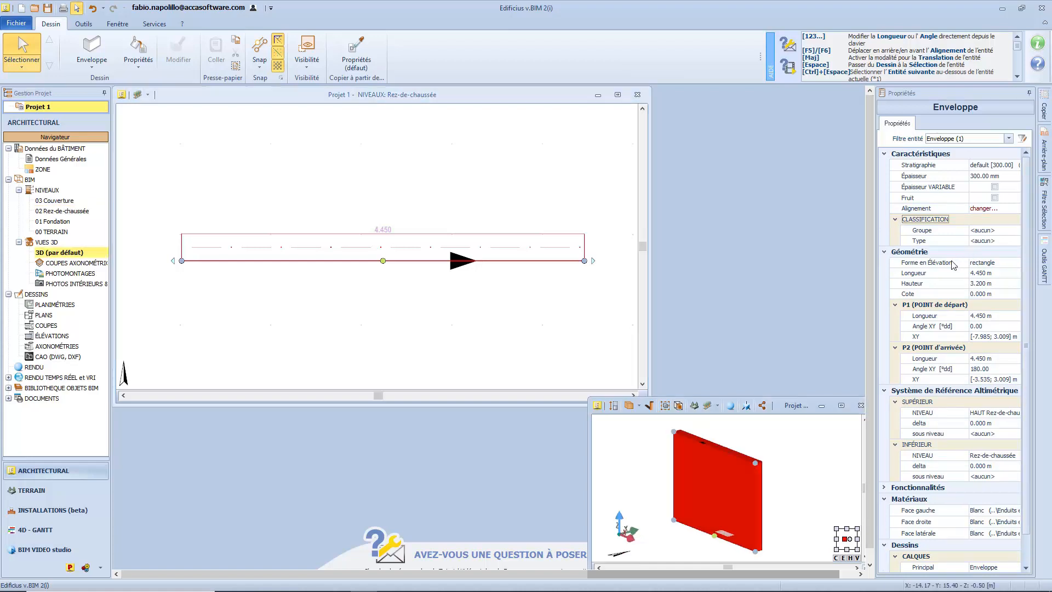
pyautogui.click(958, 263)
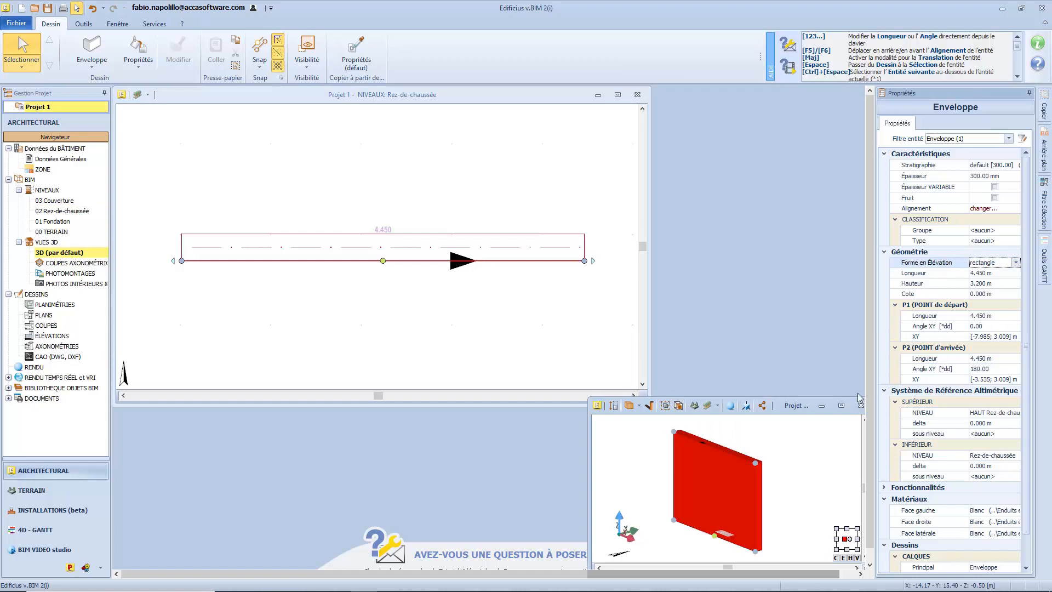
pyautogui.click(754, 461)
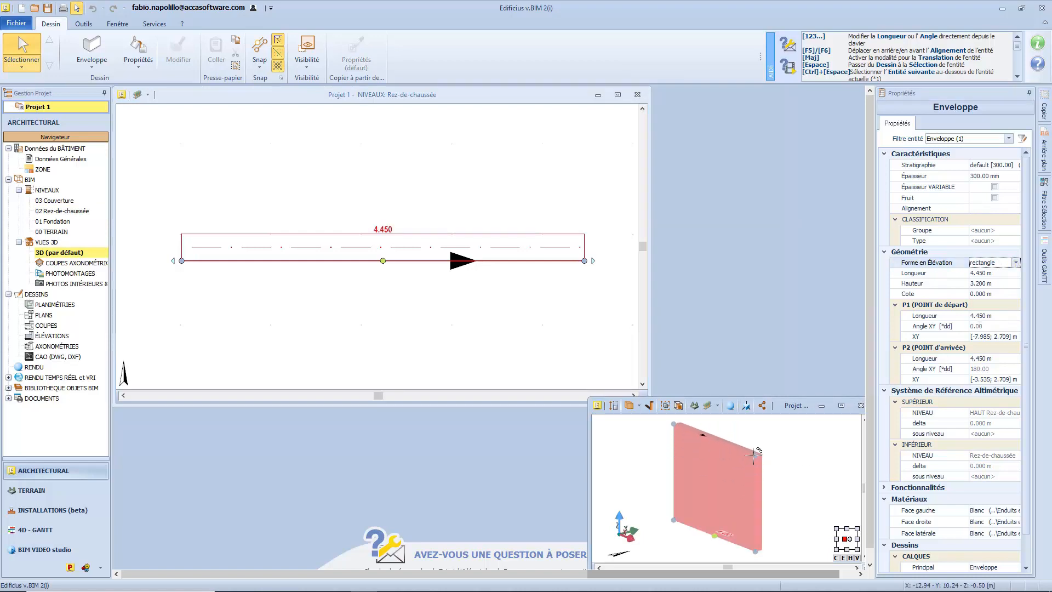
pyautogui.click(753, 466)
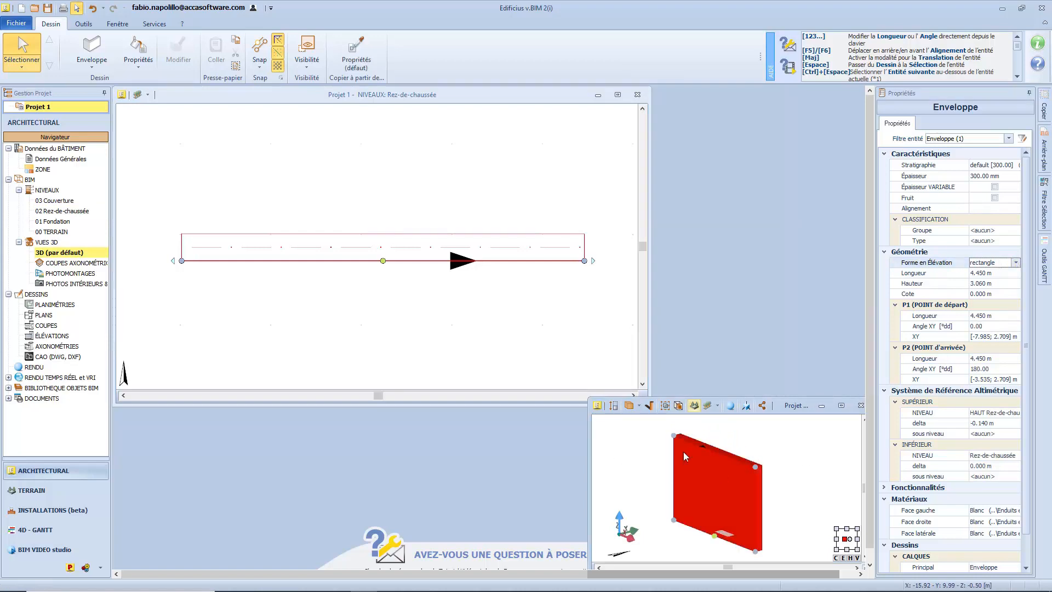
pyautogui.click(673, 435)
pyautogui.click(673, 437)
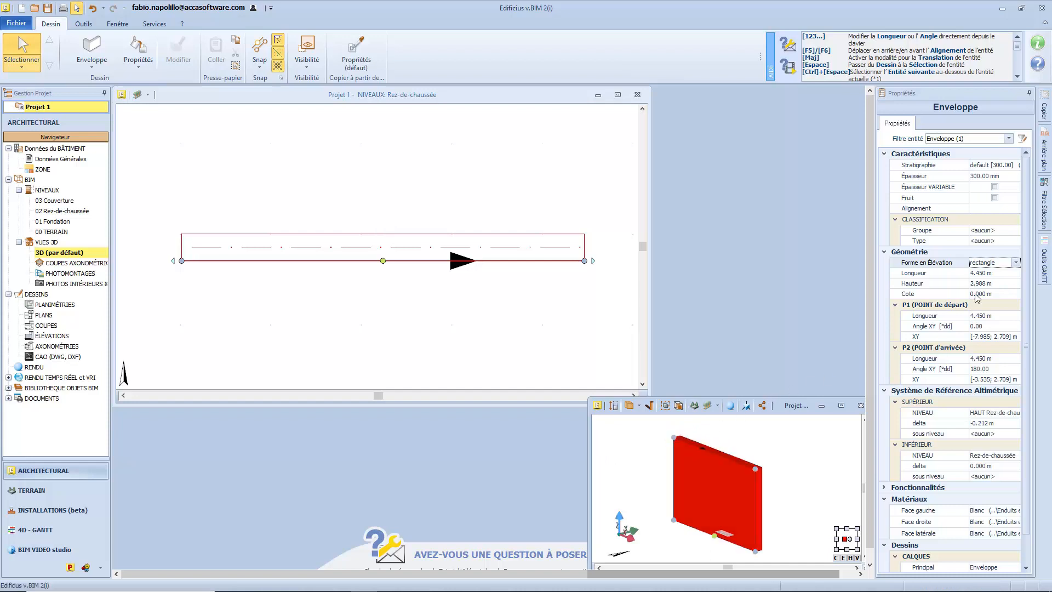
# Step: Change the wall's elevation shape to trapèze and lower its top corners to about 2.66 m at P2 and 1.21 m at P1
pyautogui.click(1016, 262)
pyautogui.click(983, 278)
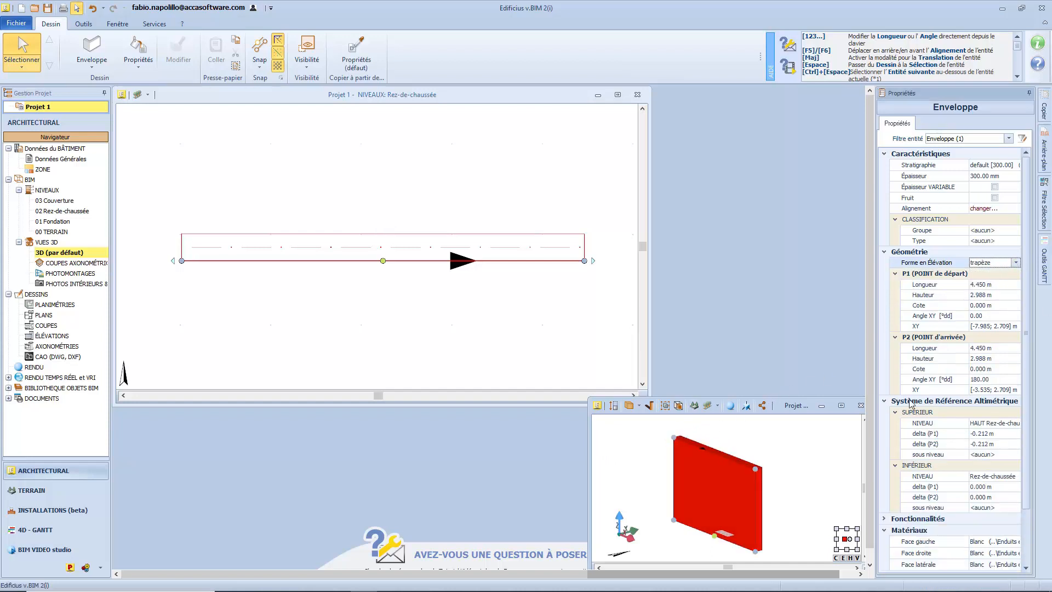
pyautogui.click(755, 467)
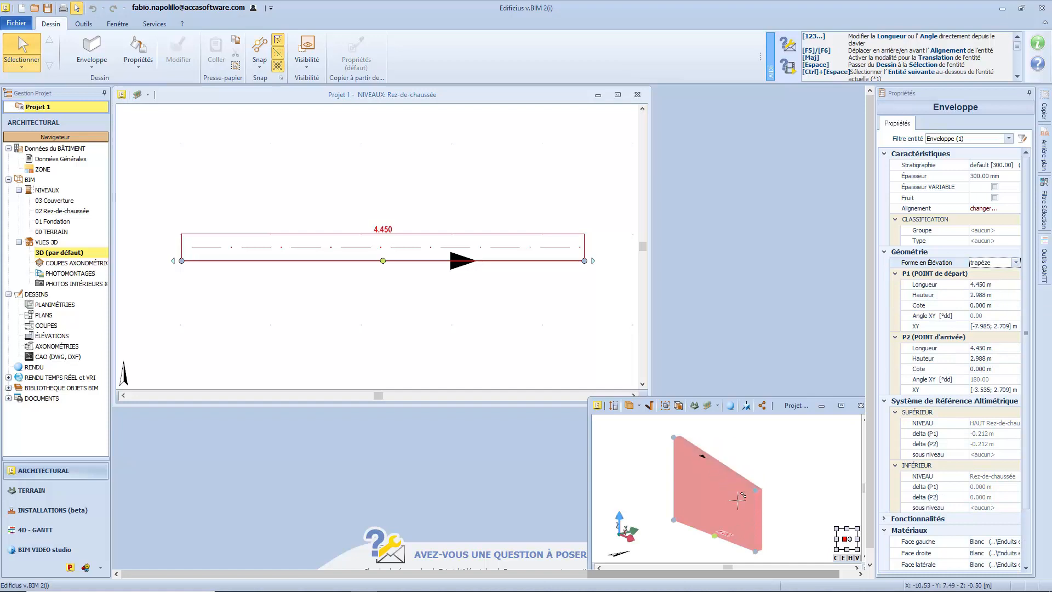
pyautogui.click(749, 474)
pyautogui.click(674, 437)
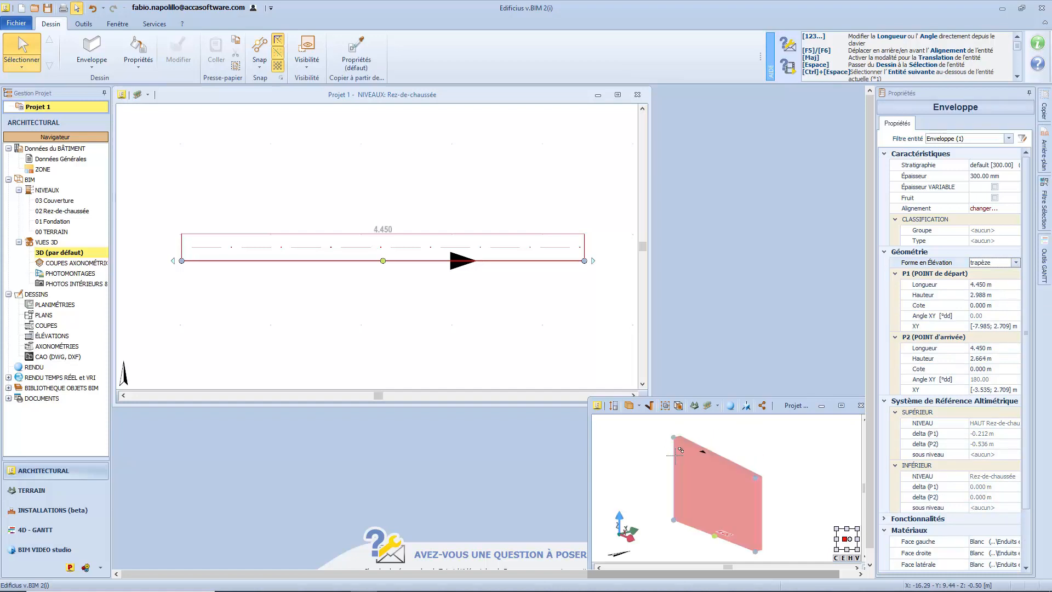
pyautogui.click(674, 486)
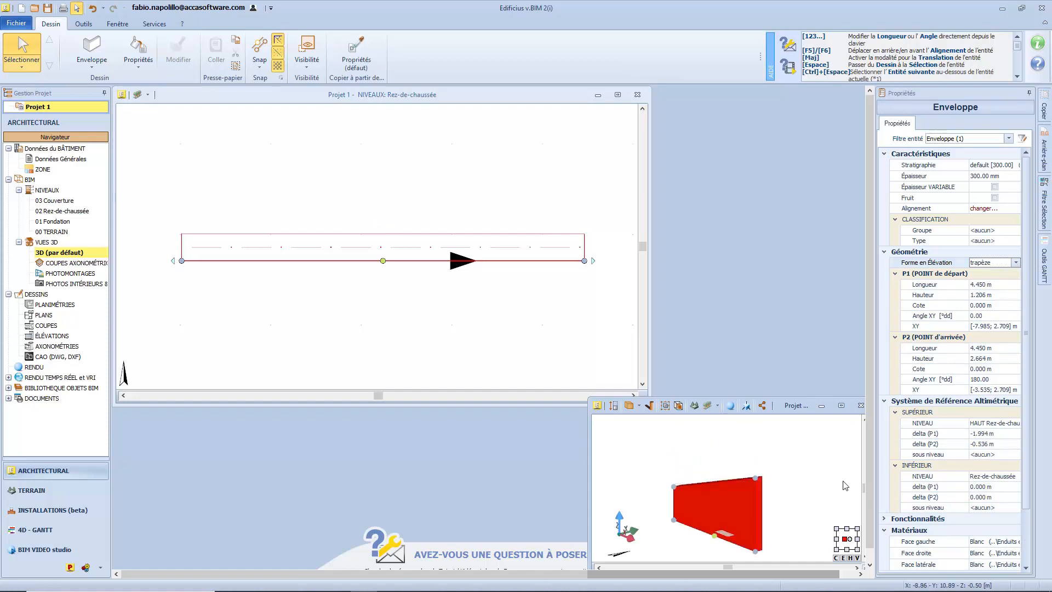
# Step: Reset the wall to a rectangle elevation shape 4 m long and 3.2 m high
pyautogui.click(1014, 262)
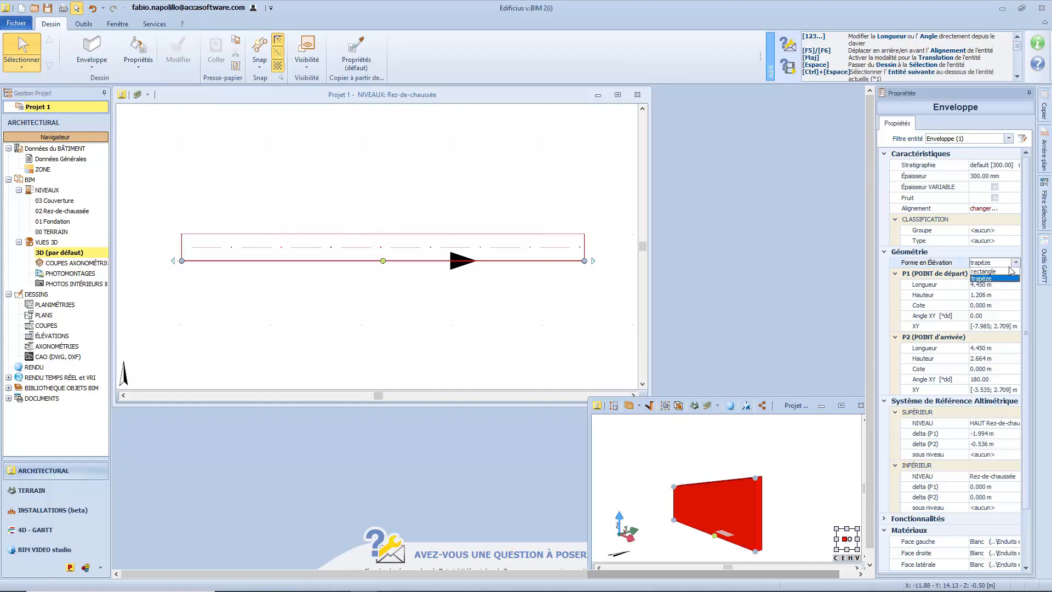
pyautogui.click(1009, 272)
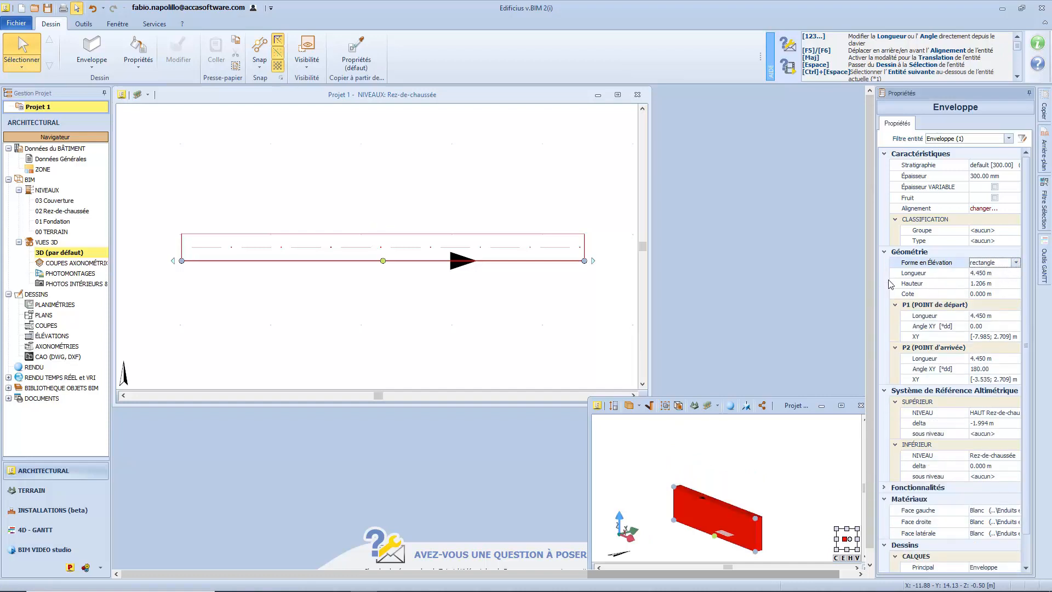
pyautogui.click(987, 275)
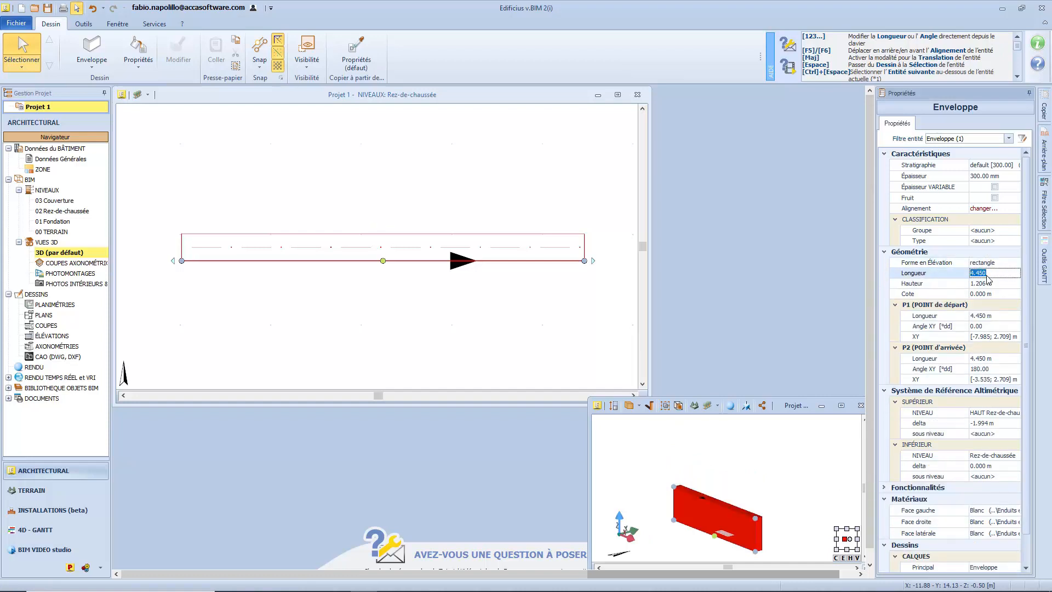
pyautogui.write('4')
pyautogui.press('Return')
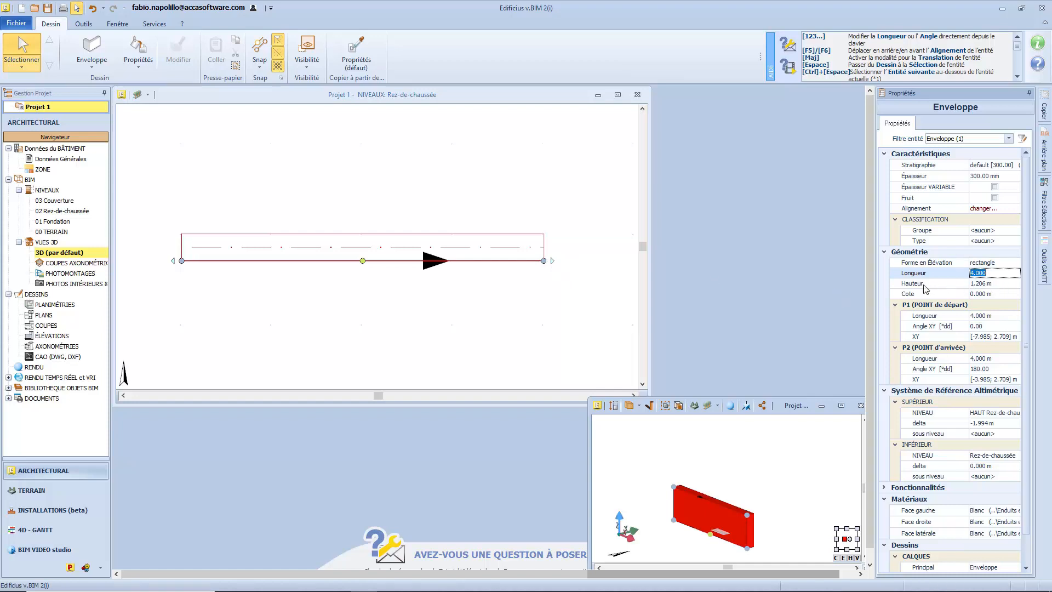
pyautogui.click(982, 284)
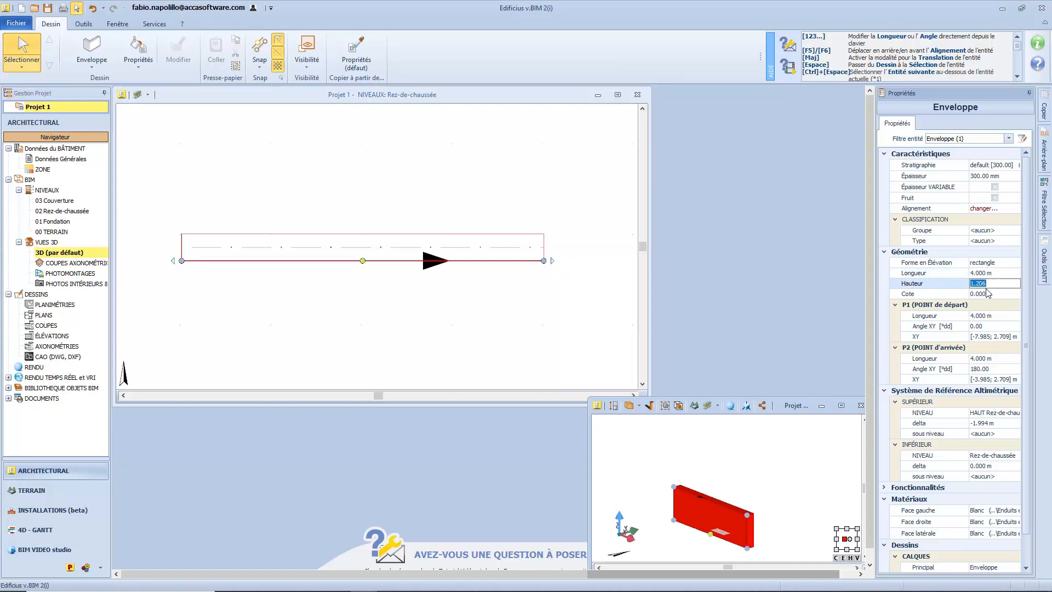
pyautogui.write('3.2')
pyautogui.press('Return')
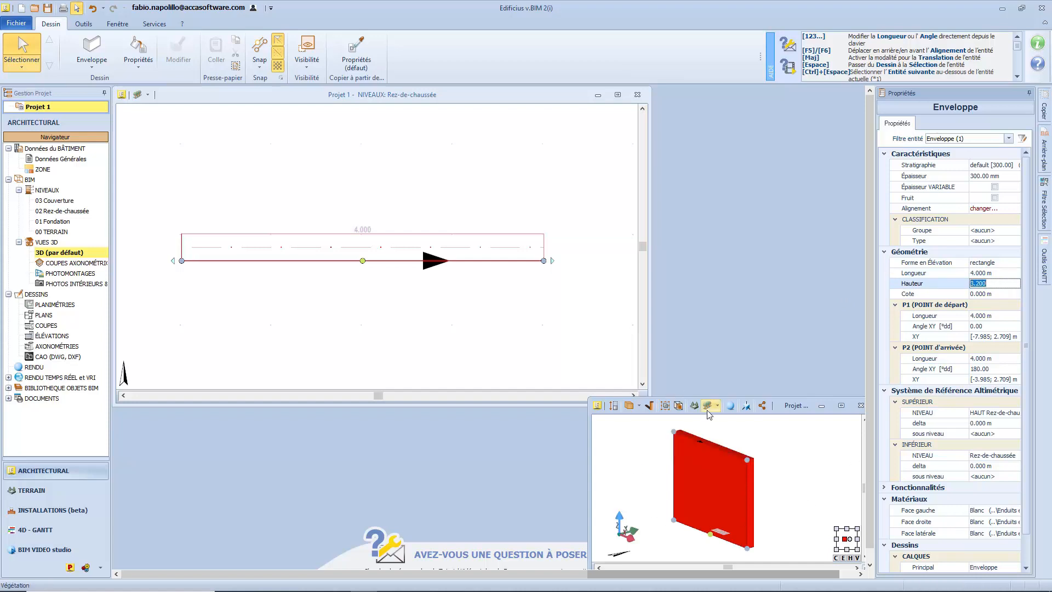
# Step: Raise the wall's base level (Cote) to 1 m and return it to 0 m
pyautogui.click(985, 294)
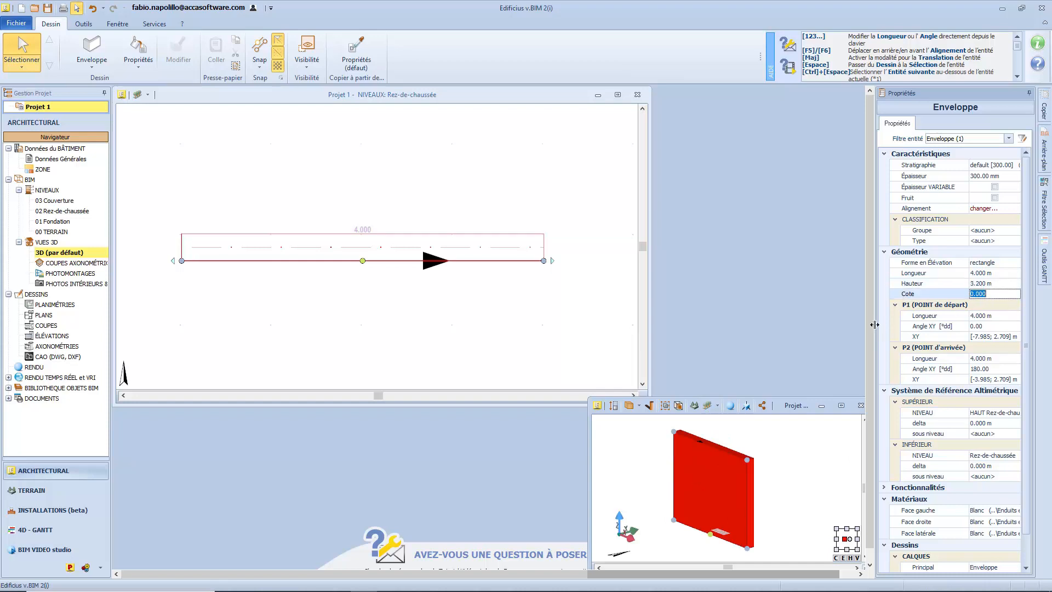
pyautogui.write('1')
pyautogui.press('Return')
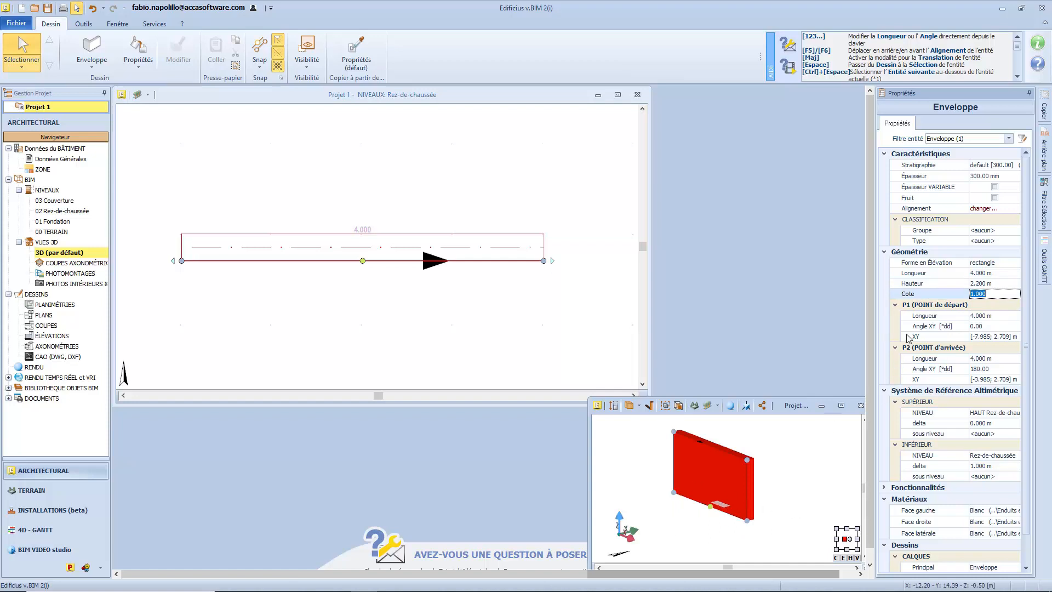
pyautogui.write('0')
pyautogui.press('Return')
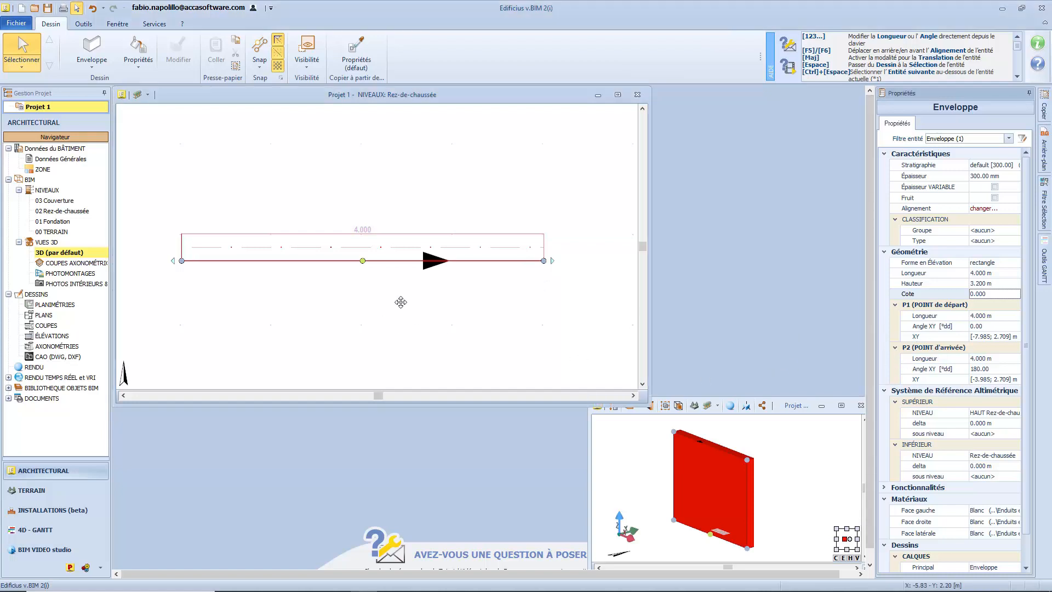
# Step: Set the length at the wall's start point P1 to 6 m
pyautogui.moveTo(401, 302); pyautogui.dragTo(420, 293, button='middle')
pyautogui.scroll(-1, 405, 292)
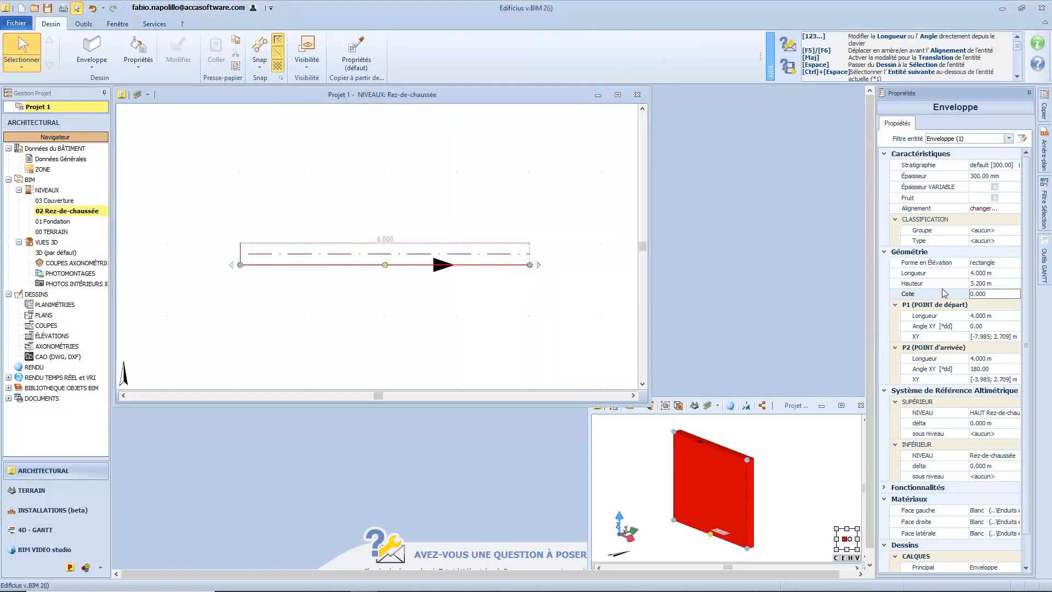
pyautogui.click(1006, 315)
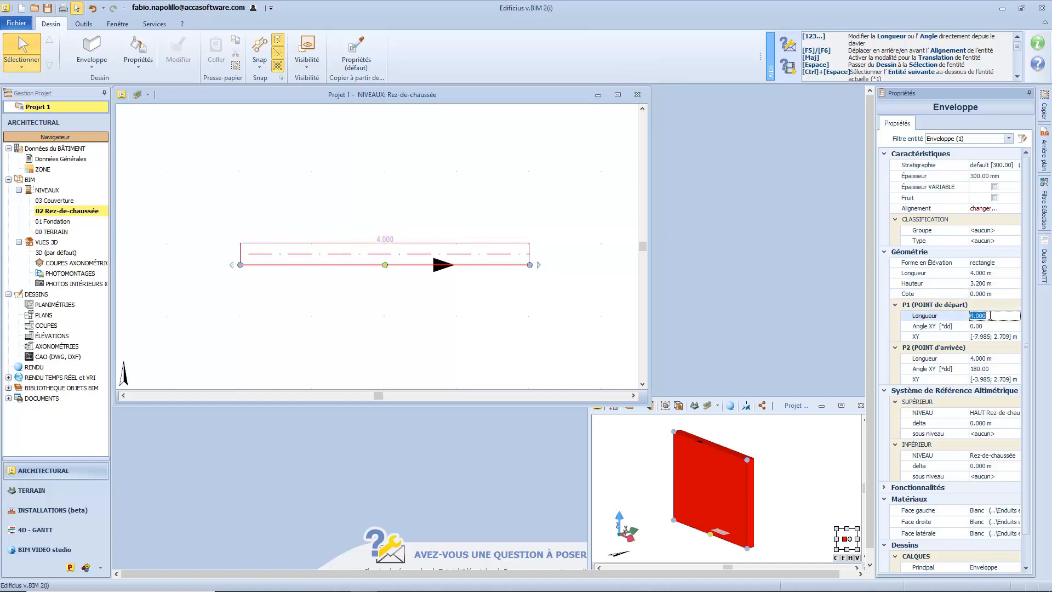
pyautogui.write('6')
pyautogui.press('Return')
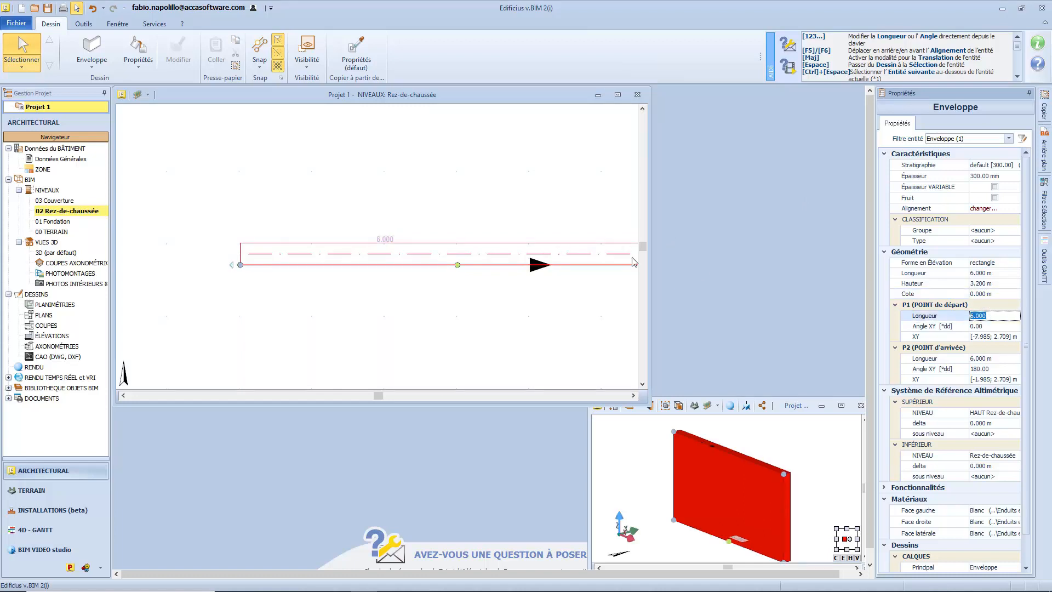
pyautogui.scroll(-1, 566, 261)
pyautogui.moveTo(565, 300); pyautogui.dragTo(459, 300, button='middle')
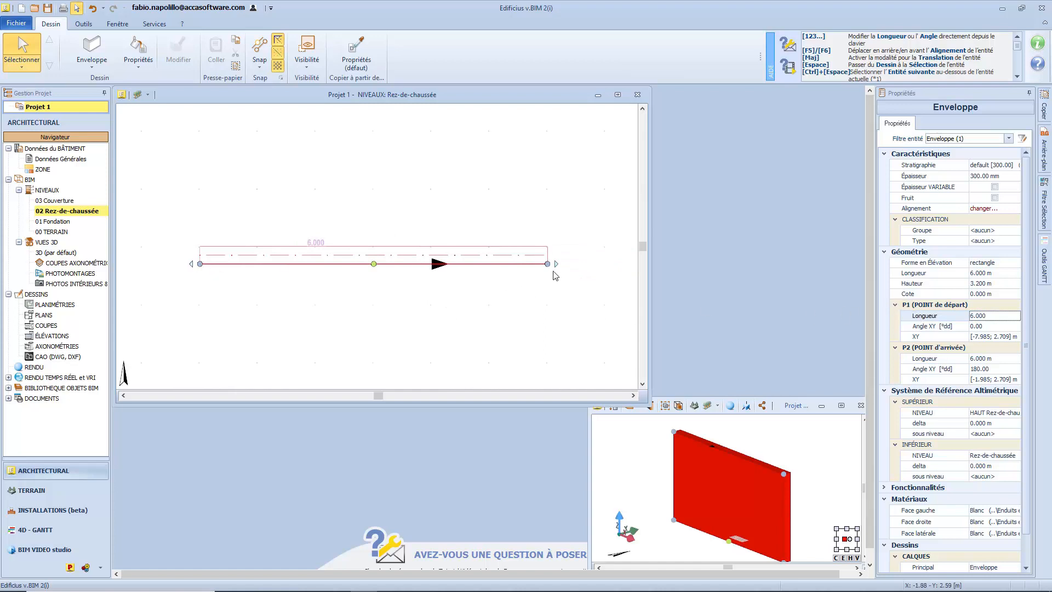
# Step: Set the wall's XY angle at start point P1 to 30°
pyautogui.click(987, 328)
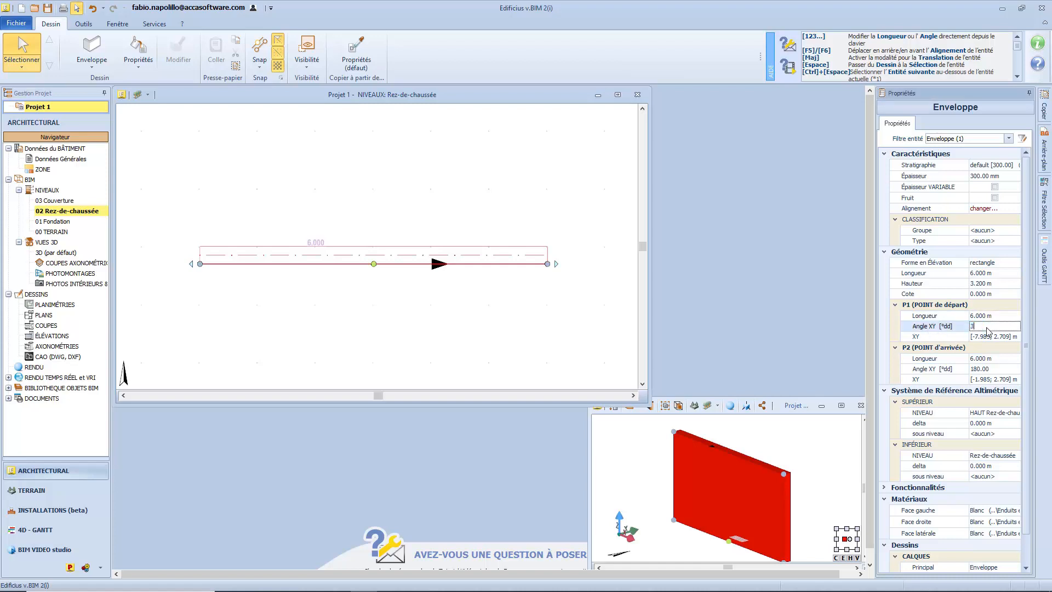
pyautogui.write('30')
pyautogui.press('Return')
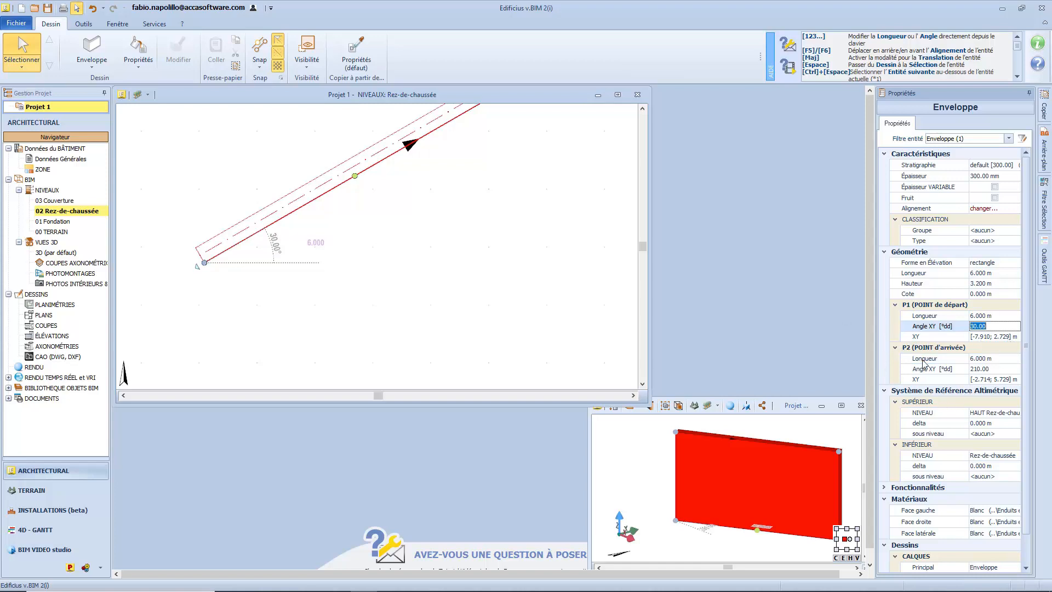
# Step: Set the length at the wall's end point P2 to 4 m
pyautogui.click(985, 362)
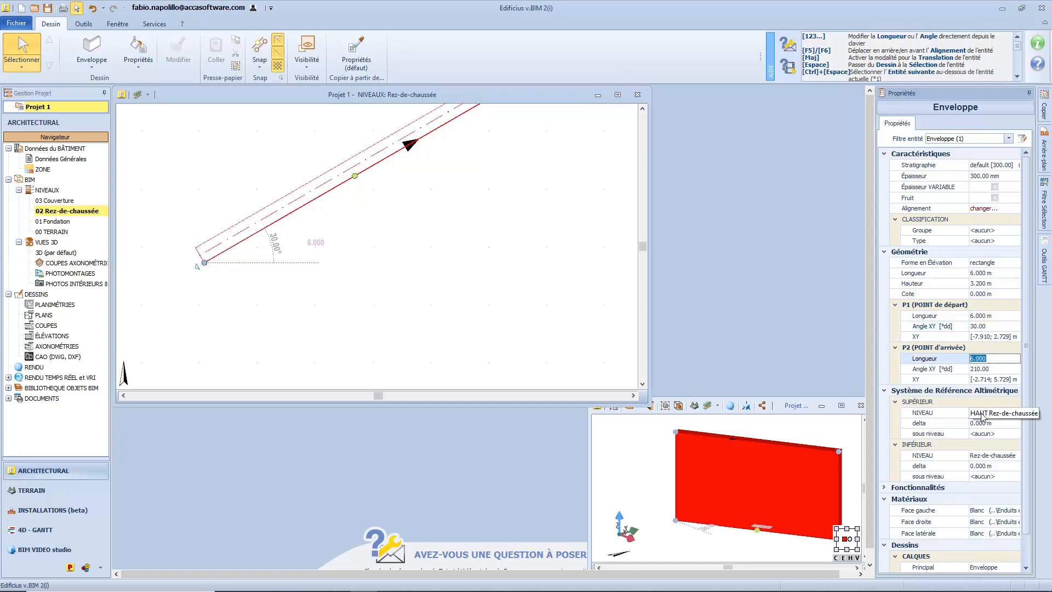
pyautogui.write('4')
pyautogui.press('Return')
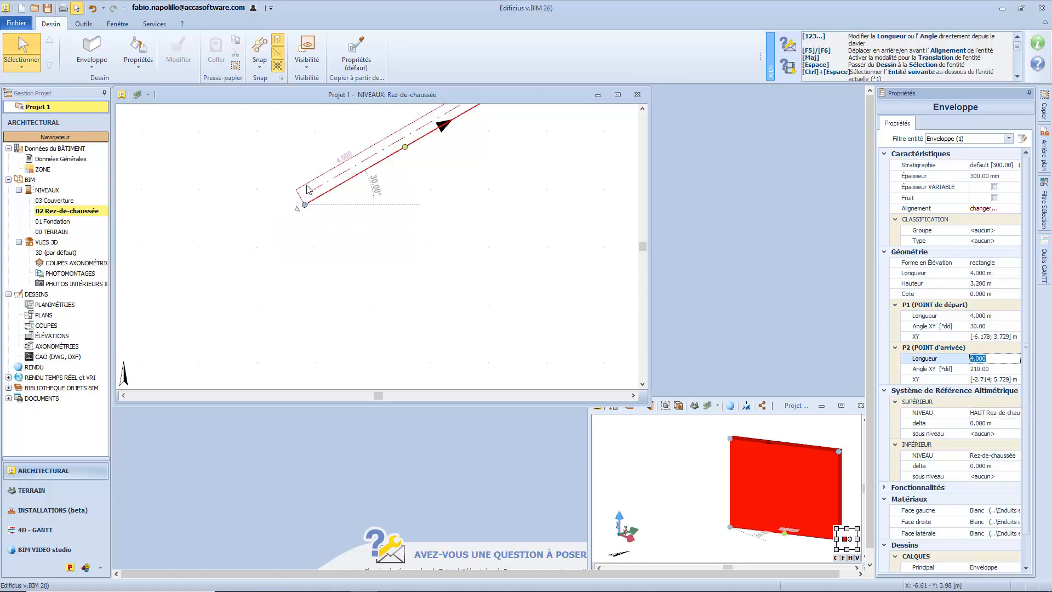
pyautogui.moveTo(411, 175); pyautogui.dragTo(359, 279, button='middle')
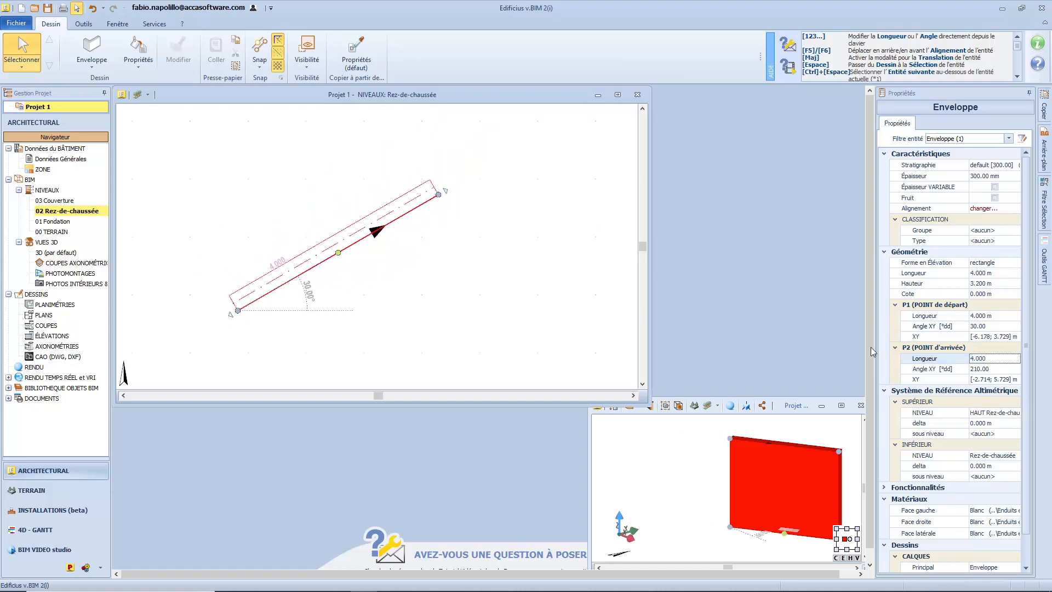
# Step: Set the wall's XY angle at end point P2 to 180°
pyautogui.click(991, 370)
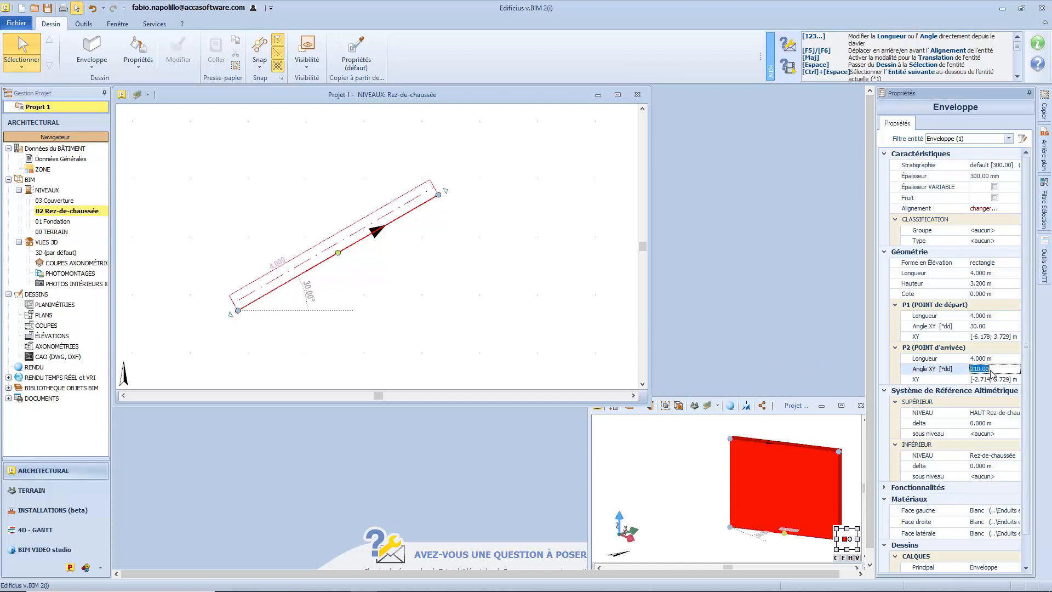
pyautogui.write('180')
pyautogui.press('Return')
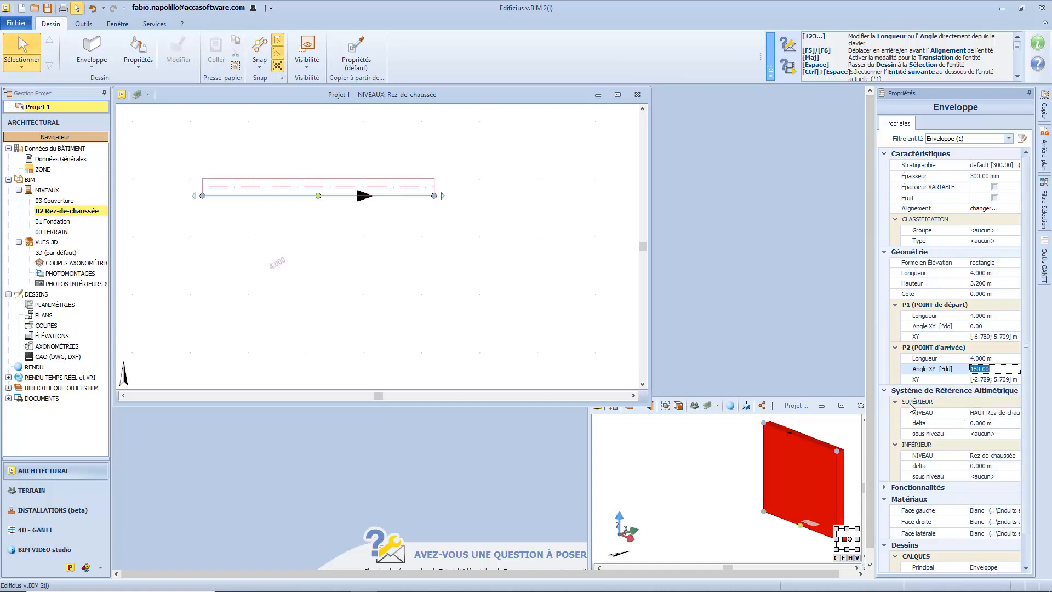
pyautogui.click(83, 24)
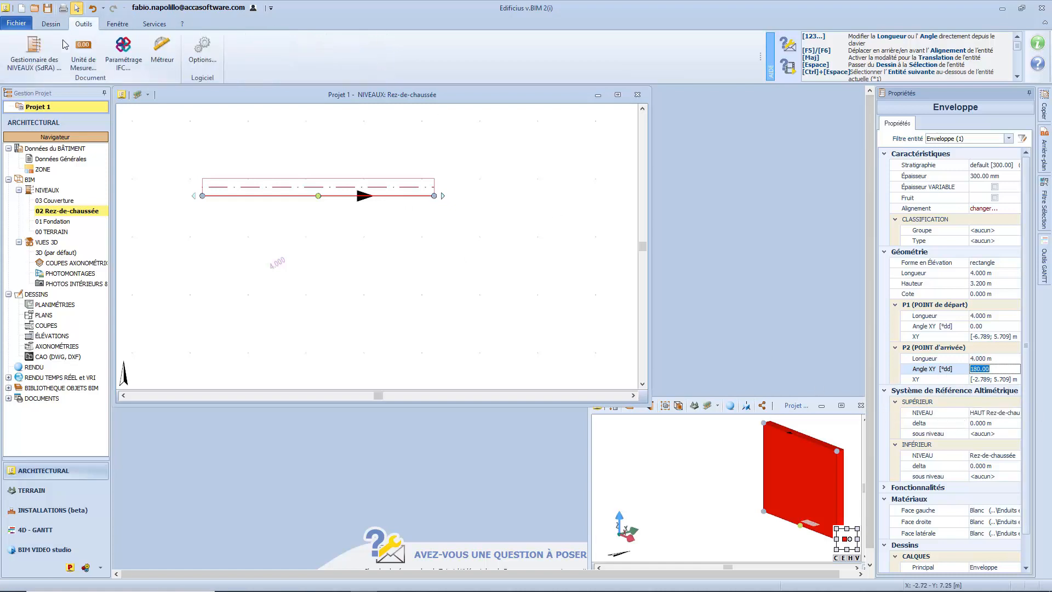
pyautogui.click(51, 24)
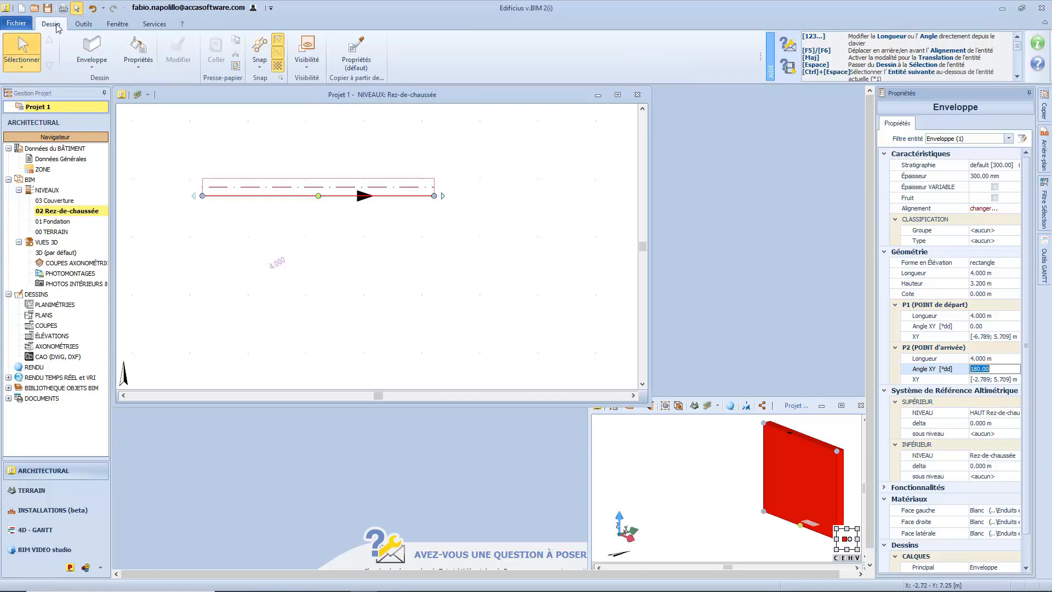
pyautogui.click(107, 66)
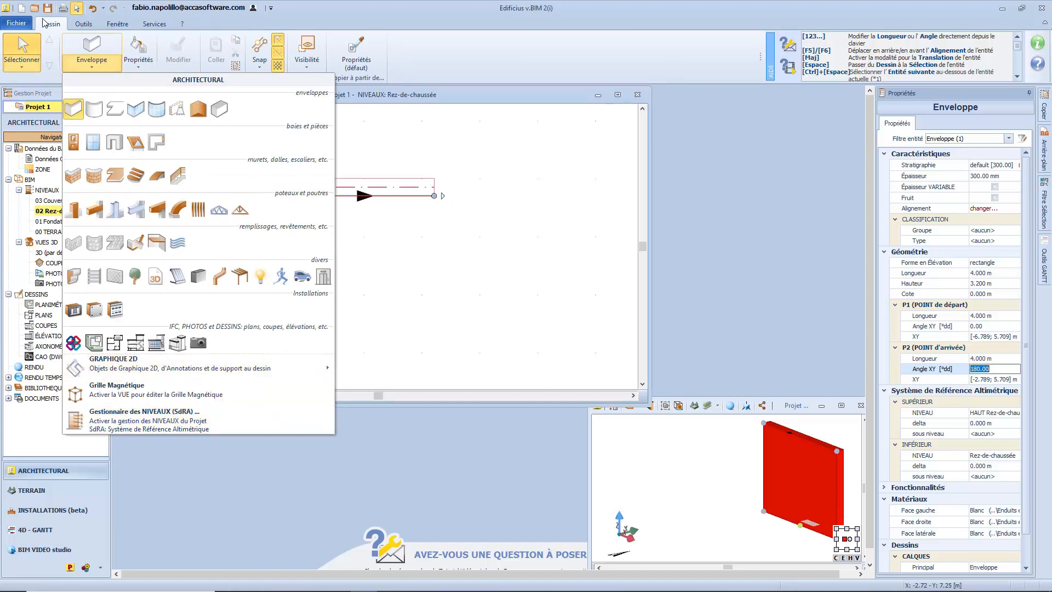
pyautogui.click(89, 54)
pyautogui.rightClick(66, 211)
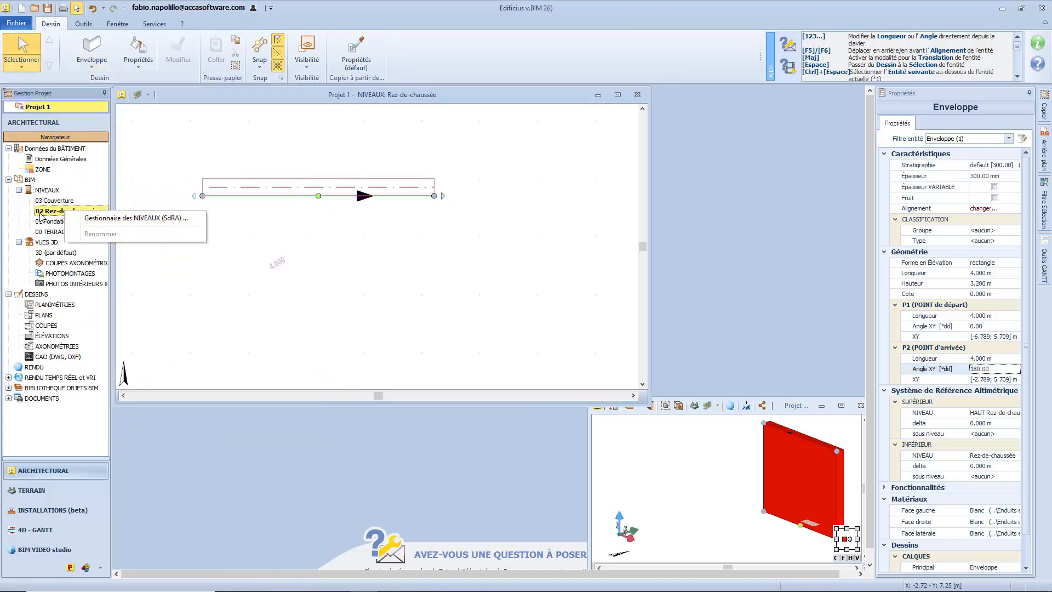
pyautogui.click(23, 195)
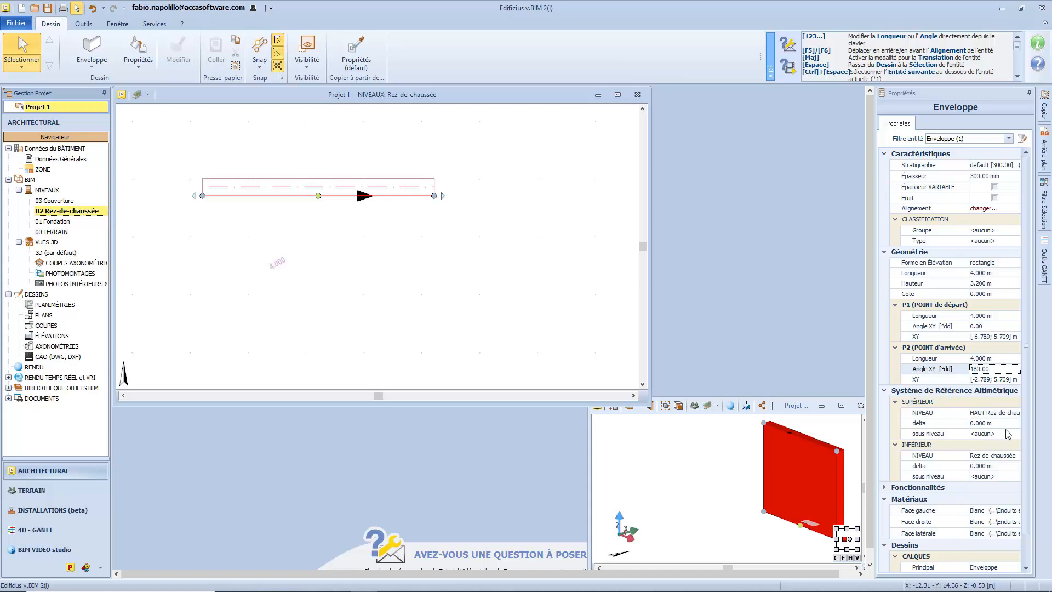
# Step: Move the wall in plan with Déplacer XY by 1 m along X and 1 m along Y
pyautogui.click(884, 488)
pyautogui.scroll(-2, 1027, 463)
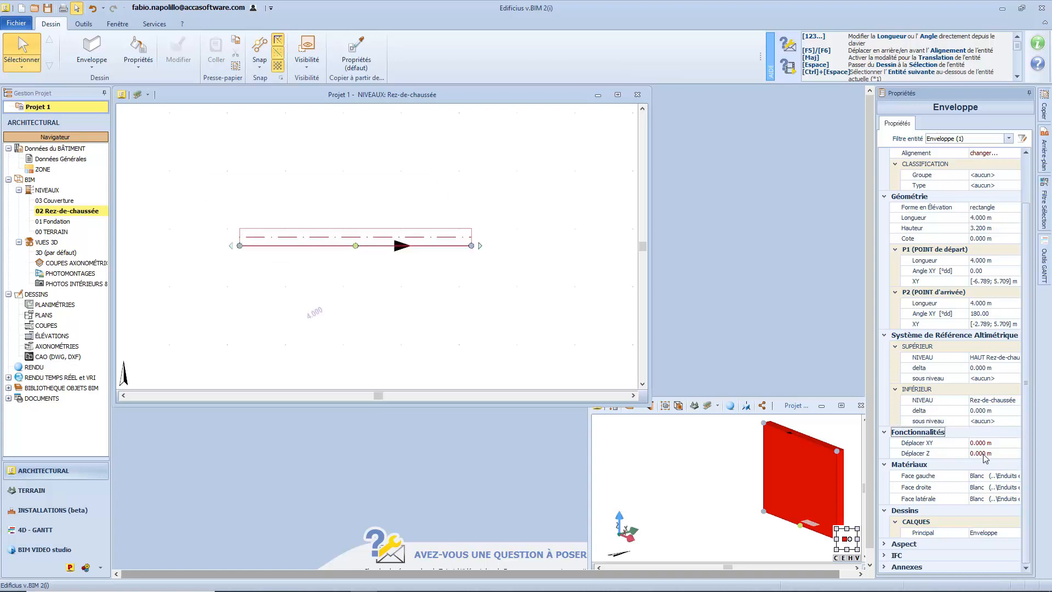
pyautogui.click(991, 443)
pyautogui.click(1015, 444)
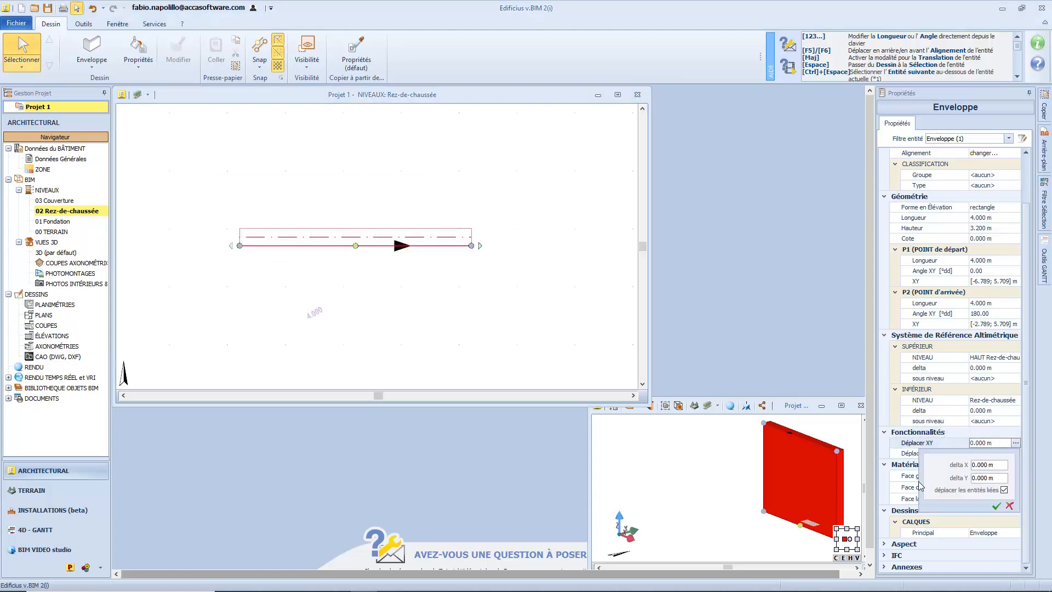
pyautogui.doubleClick(1001, 463)
pyautogui.write('1')
pyautogui.press('Return')
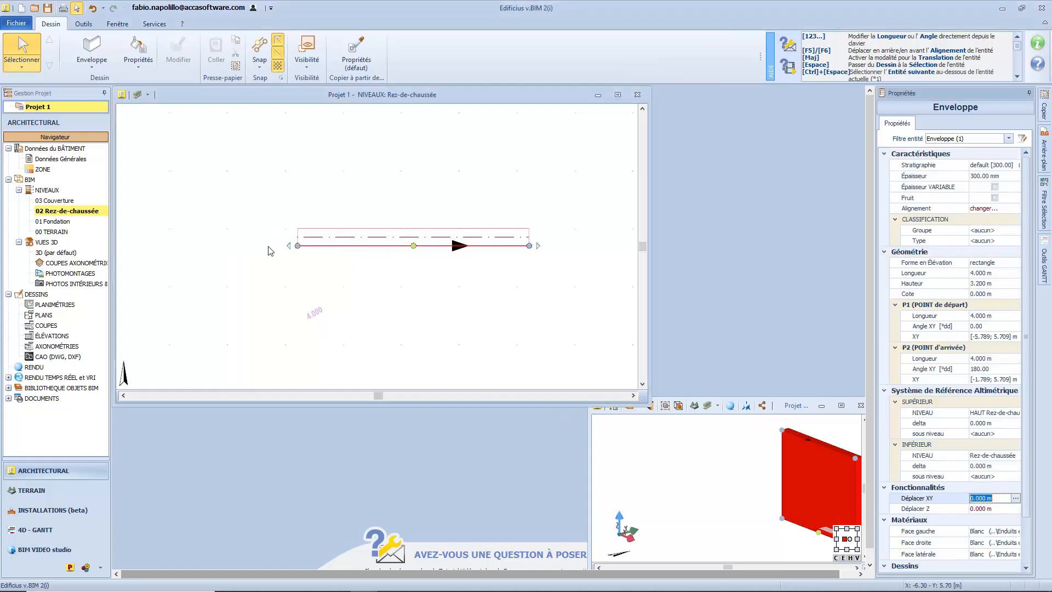
# Step: Raise the wall with Déplacer Z by 2 m and move it back down with a delta Z of -2 m
pyautogui.click(987, 508)
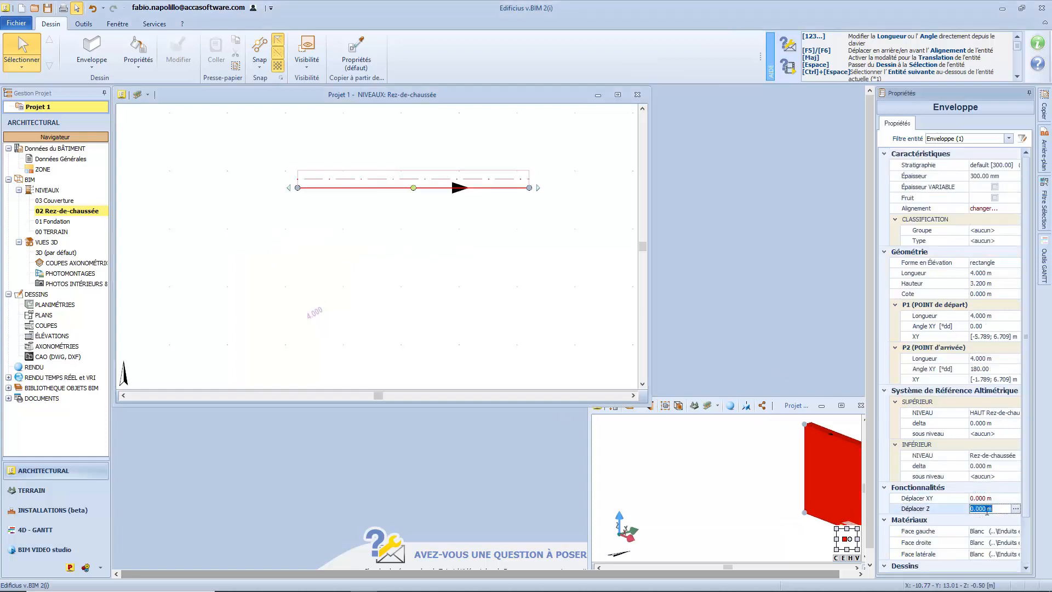
pyautogui.click(1015, 508)
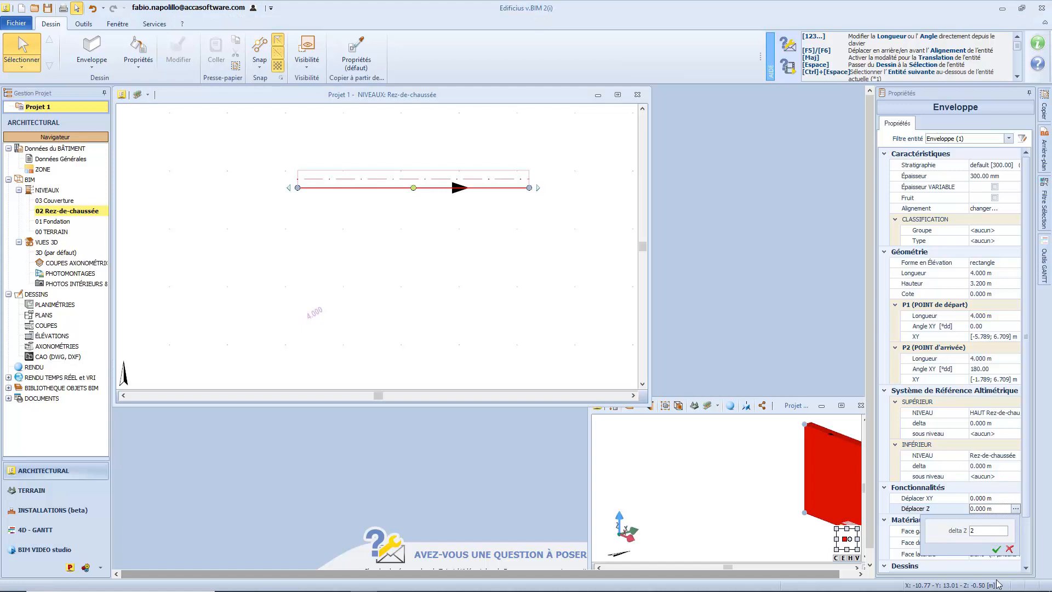
pyautogui.click(996, 549)
pyautogui.moveTo(834, 480); pyautogui.dragTo(730, 517, button='middle')
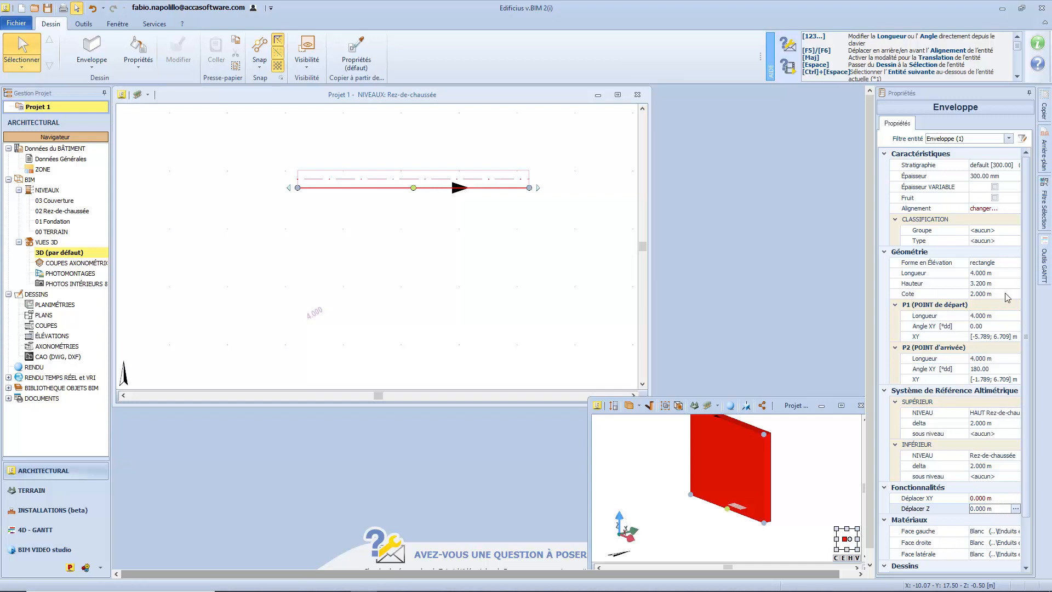
pyautogui.click(1016, 508)
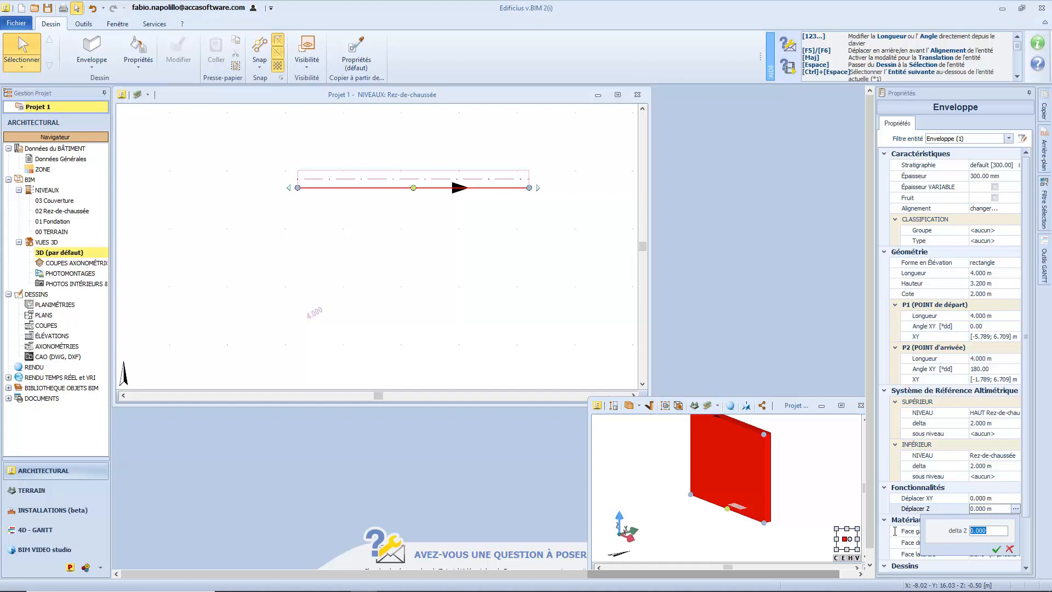
pyautogui.write('-2')
pyautogui.press('Return')
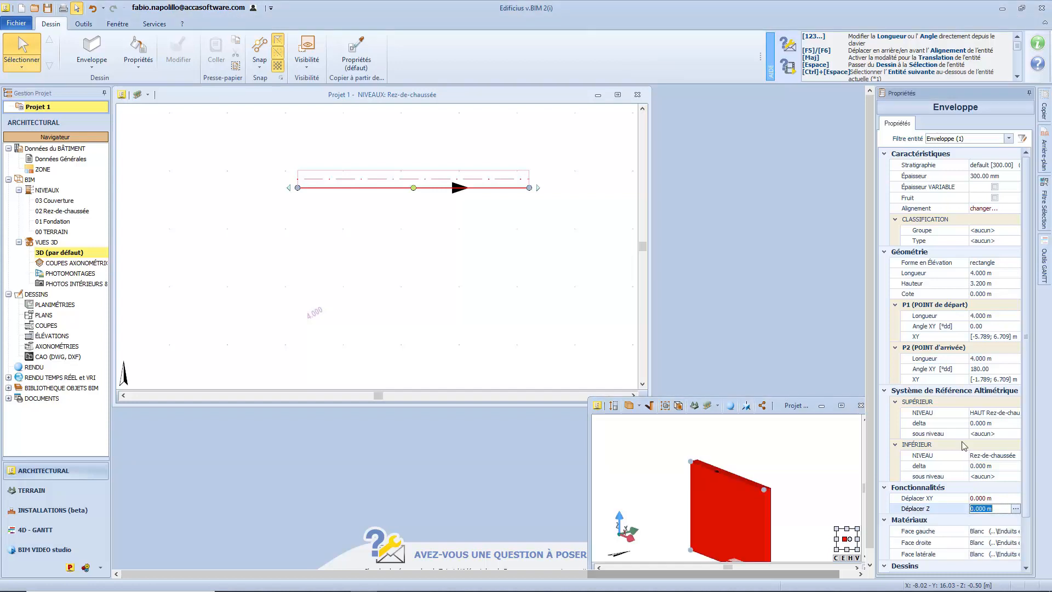
# Step: Change the wall's line colour to cyan (red 0, green 255, blue 255) in its Aspect properties and deselect the wall
pyautogui.scroll(-3, 898, 482)
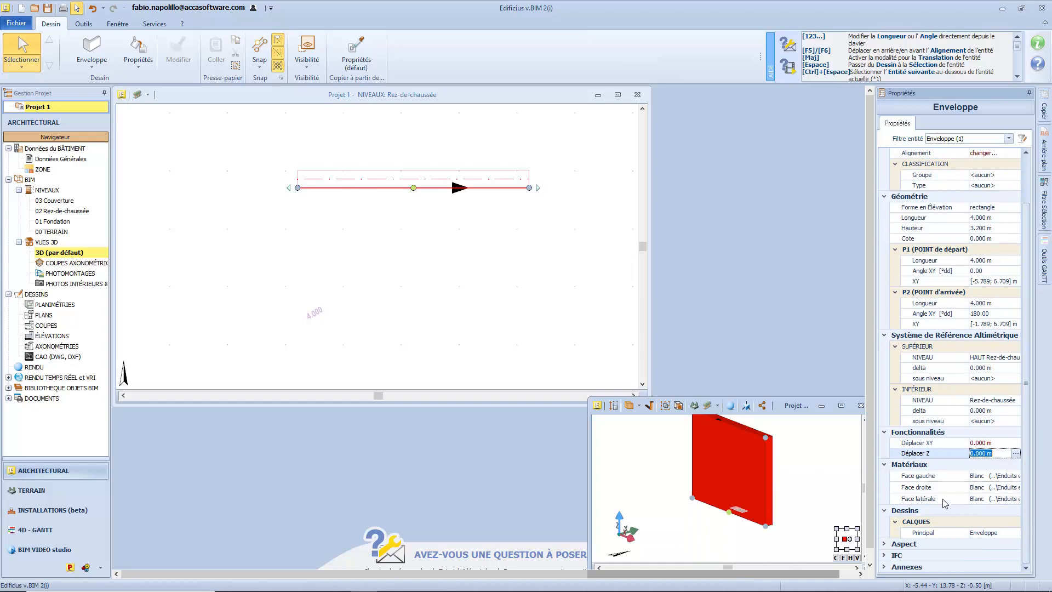
pyautogui.scroll(3, 937, 528)
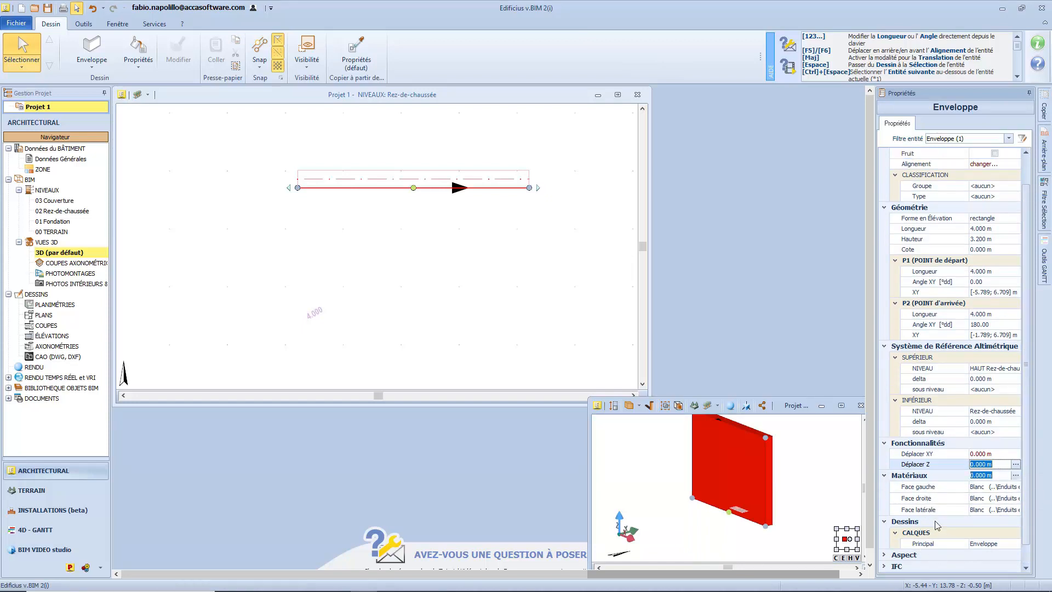
pyautogui.scroll(-3, 931, 524)
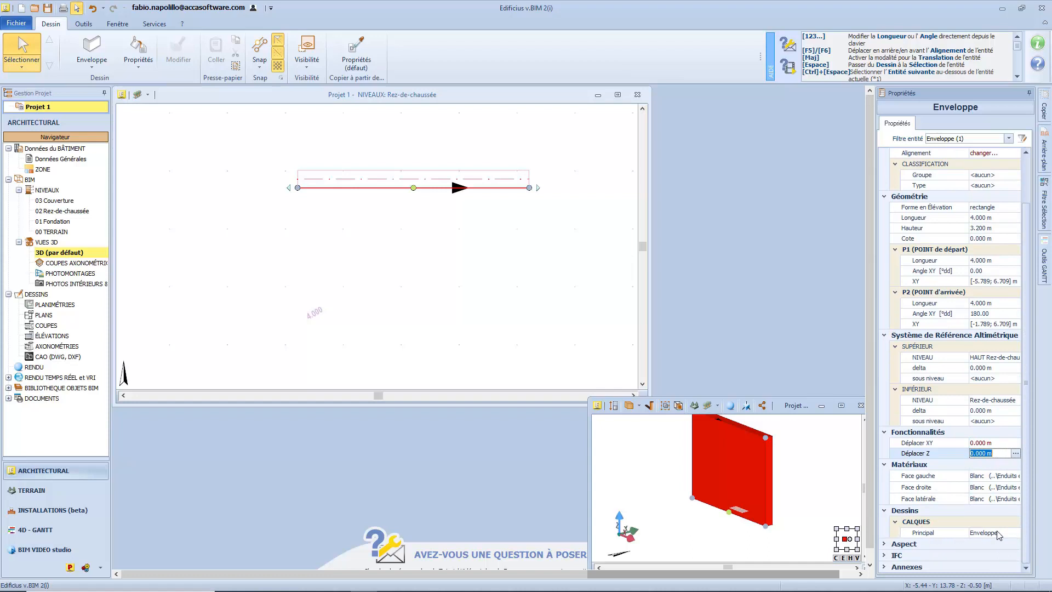
pyautogui.click(884, 544)
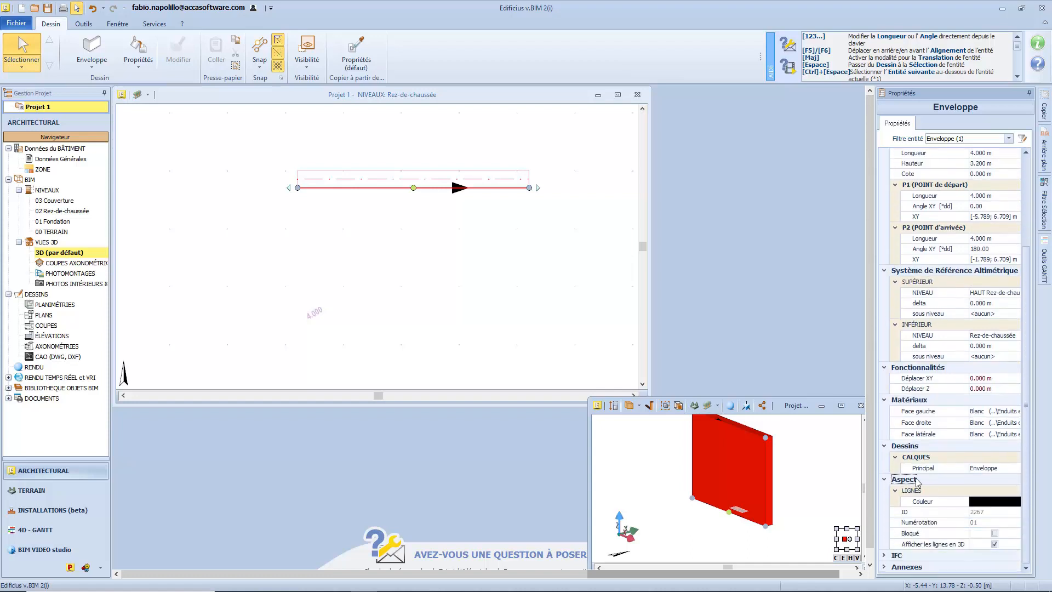
pyautogui.click(989, 504)
pyautogui.click(1014, 501)
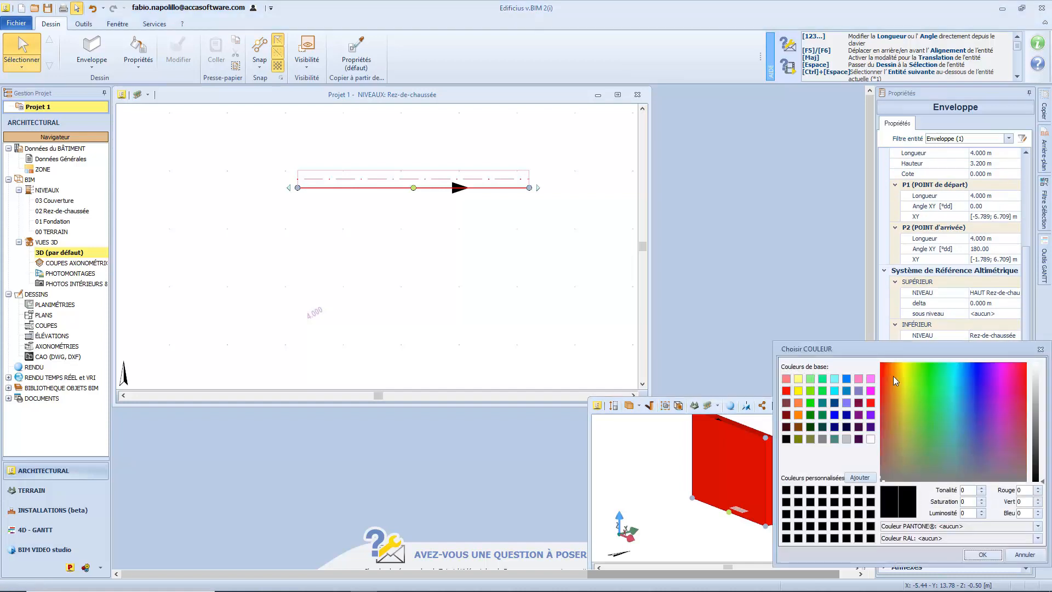
pyautogui.click(834, 390)
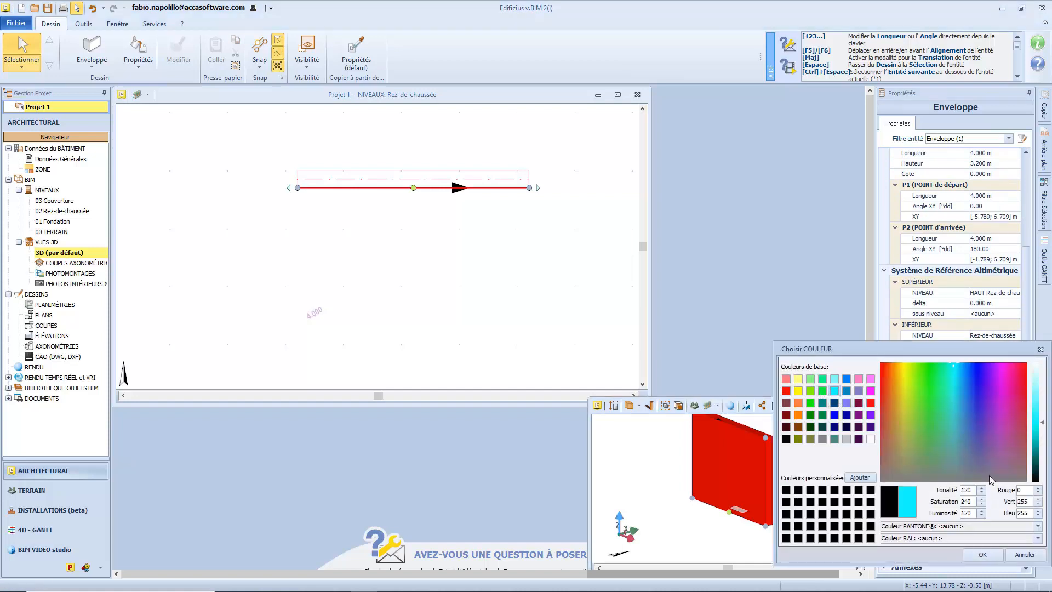
pyautogui.click(982, 554)
pyautogui.scroll(2, 482, 233)
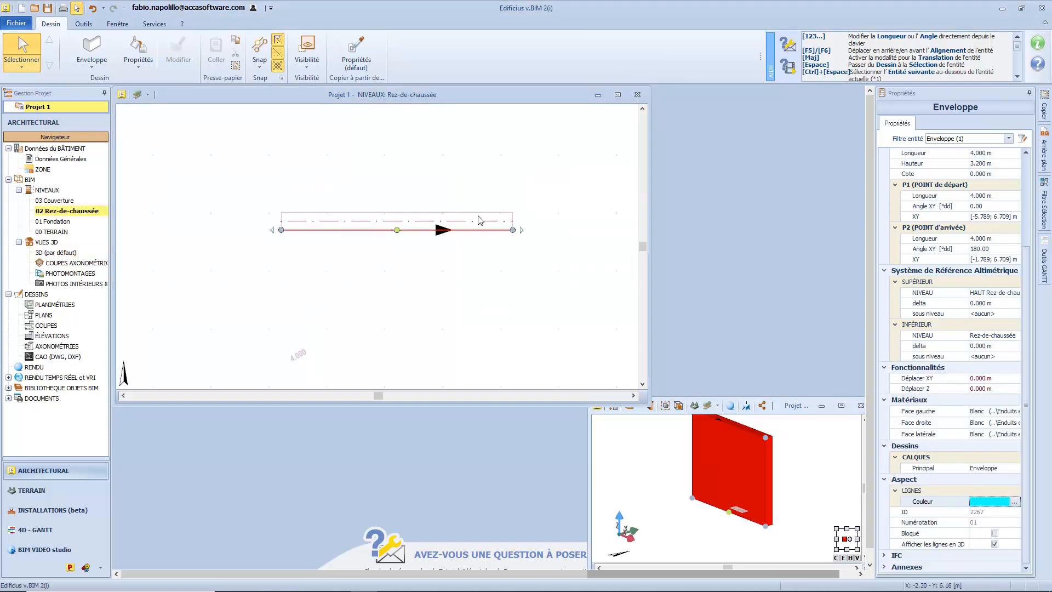
pyautogui.click(454, 294)
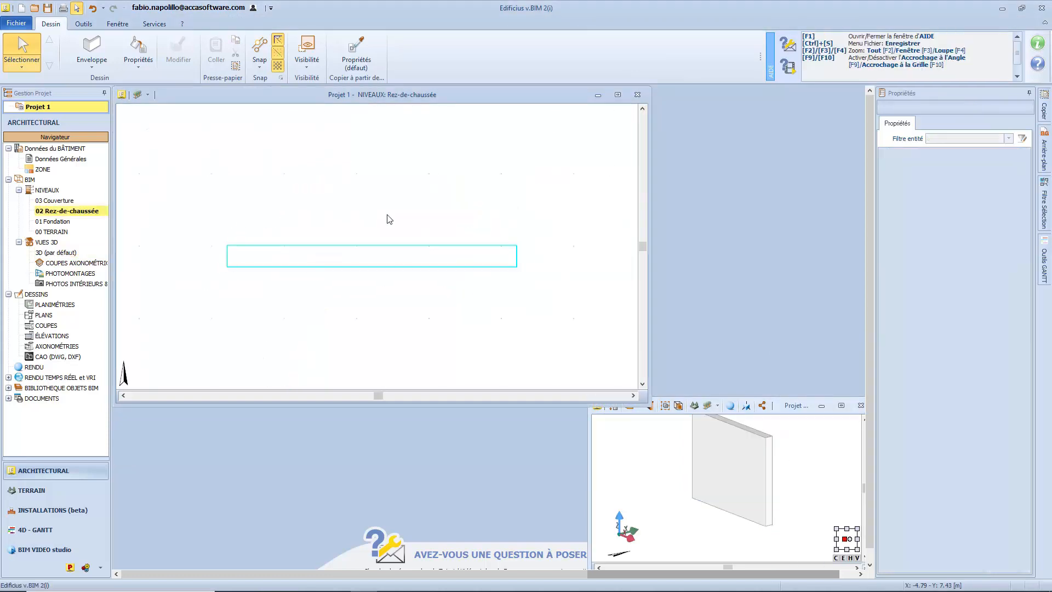
# Step: Lock the cyan wall by enabling its Bloqué property
pyautogui.click(345, 256)
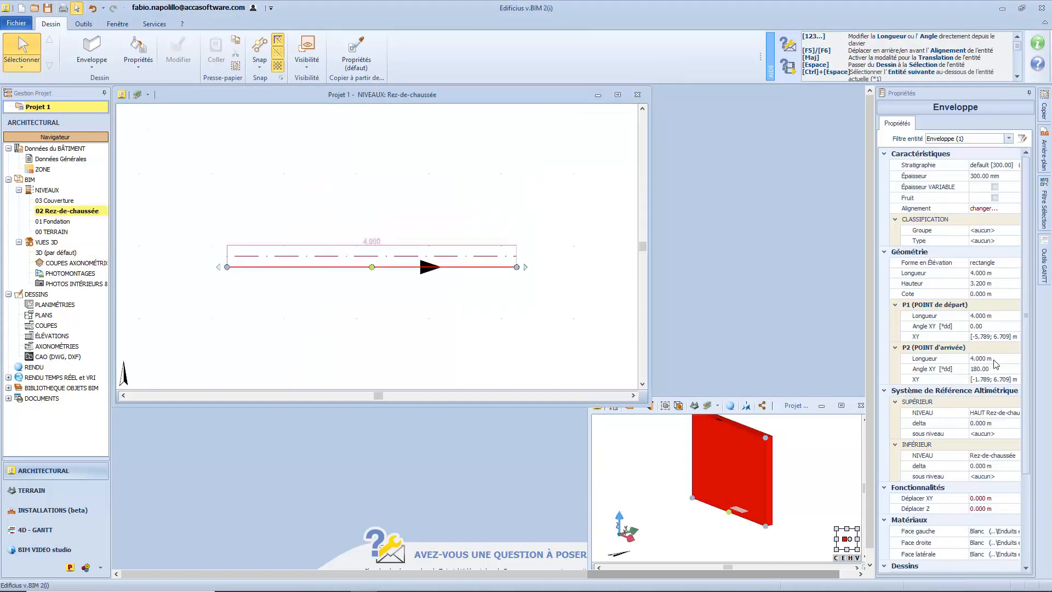
pyautogui.scroll(-4, 976, 492)
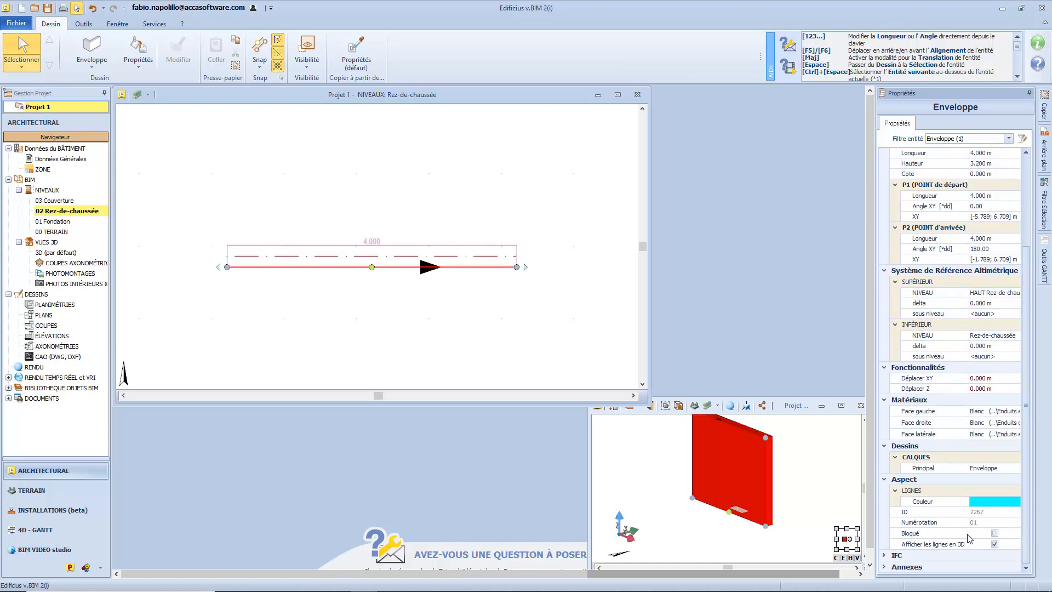
pyautogui.click(994, 533)
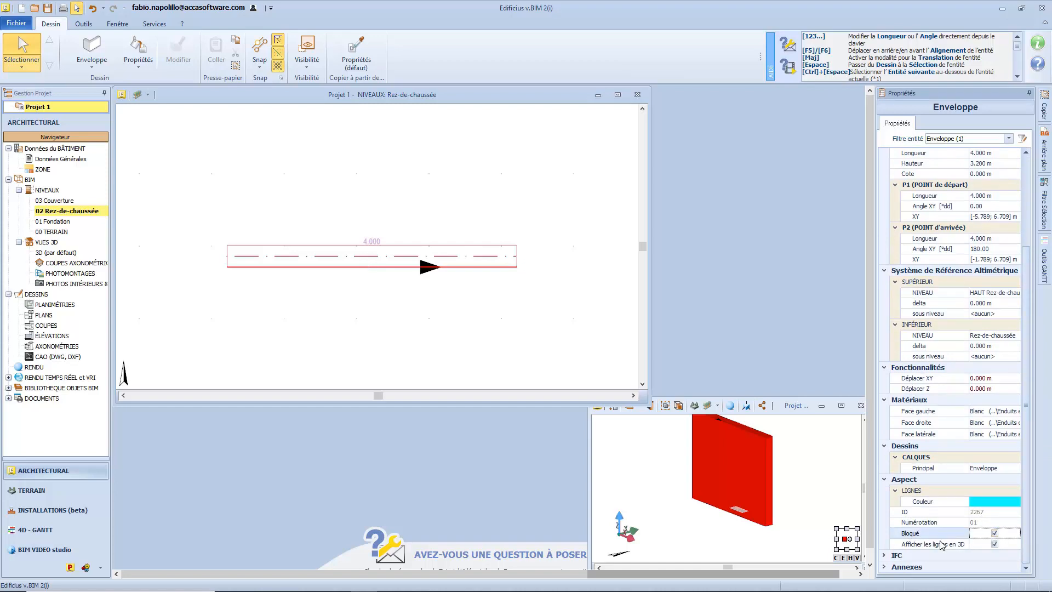
# Step: Allow selecting locked entities (Sélectionner les Entités Bloquées) and select the locked wall in the plan
pyautogui.click(353, 262)
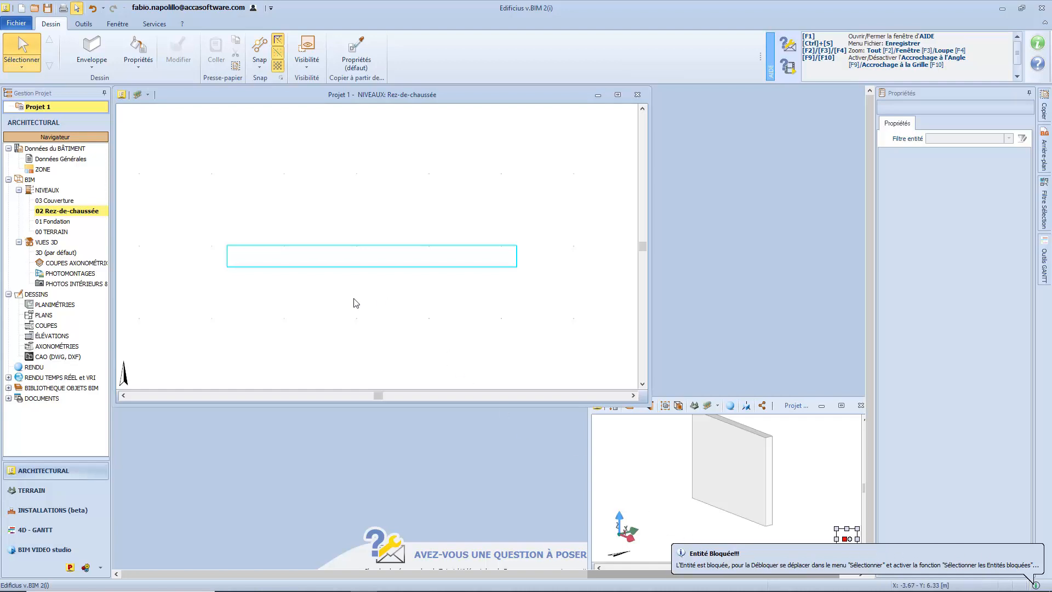
pyautogui.click(22, 63)
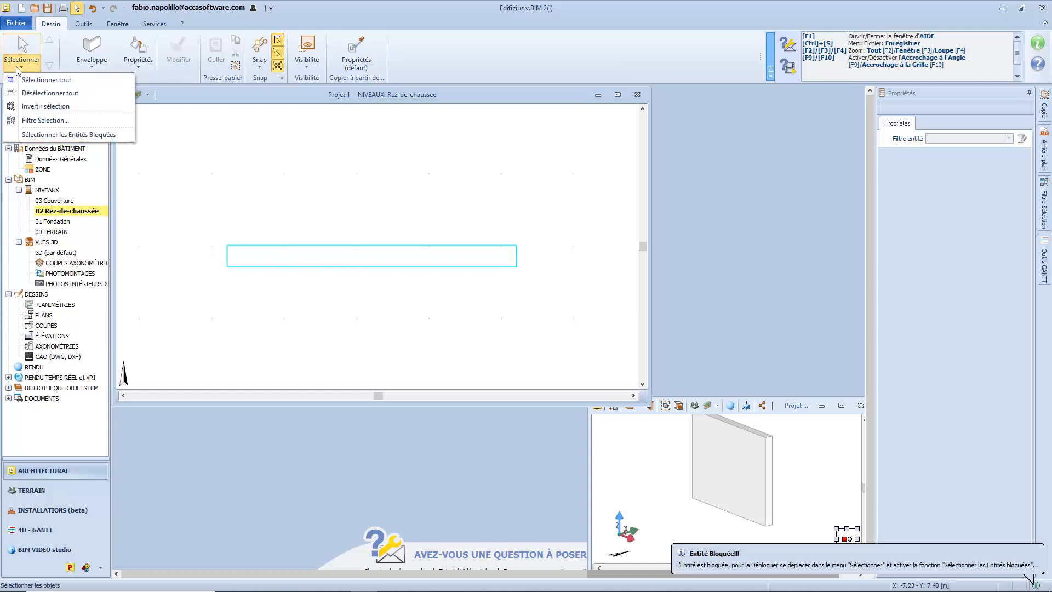
pyautogui.click(60, 134)
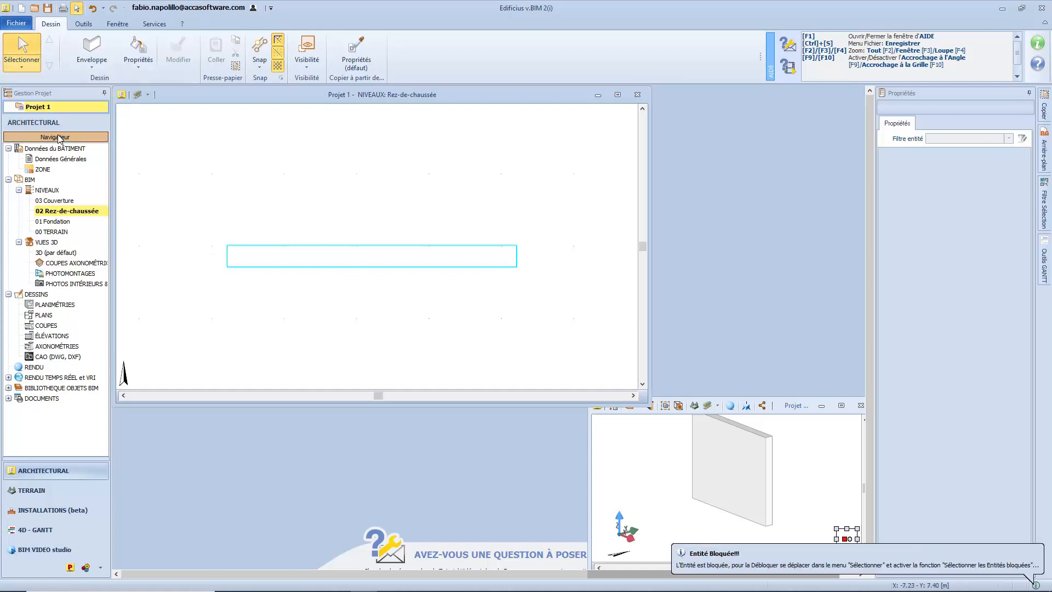
pyautogui.click(382, 267)
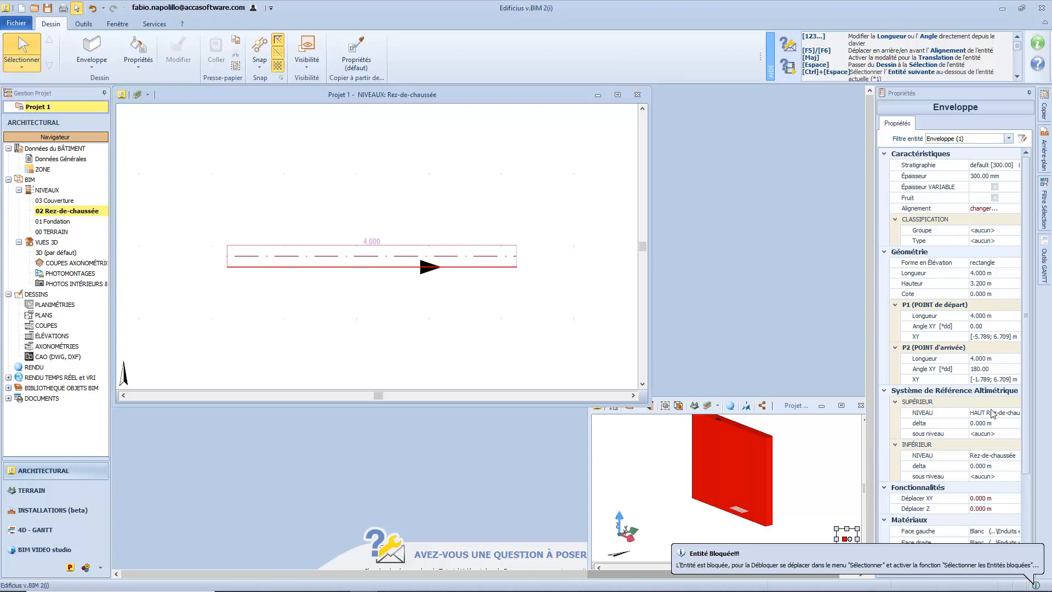
# Step: Unlock the wall by disabling its Bloqué property and check its selection in the plan and its Aspect properties
pyautogui.scroll(-4, 912, 384)
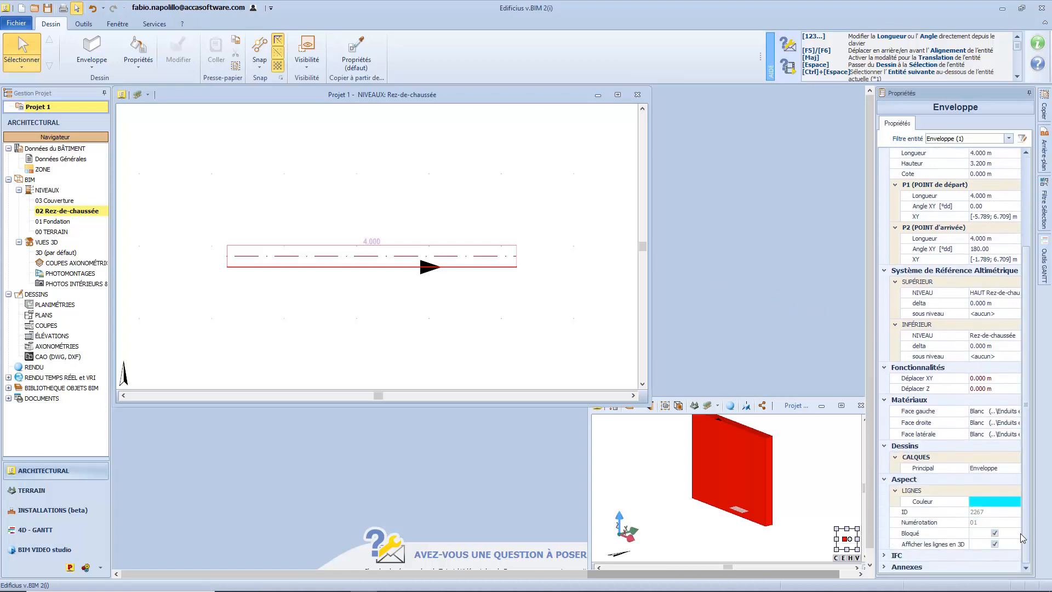
pyautogui.click(994, 533)
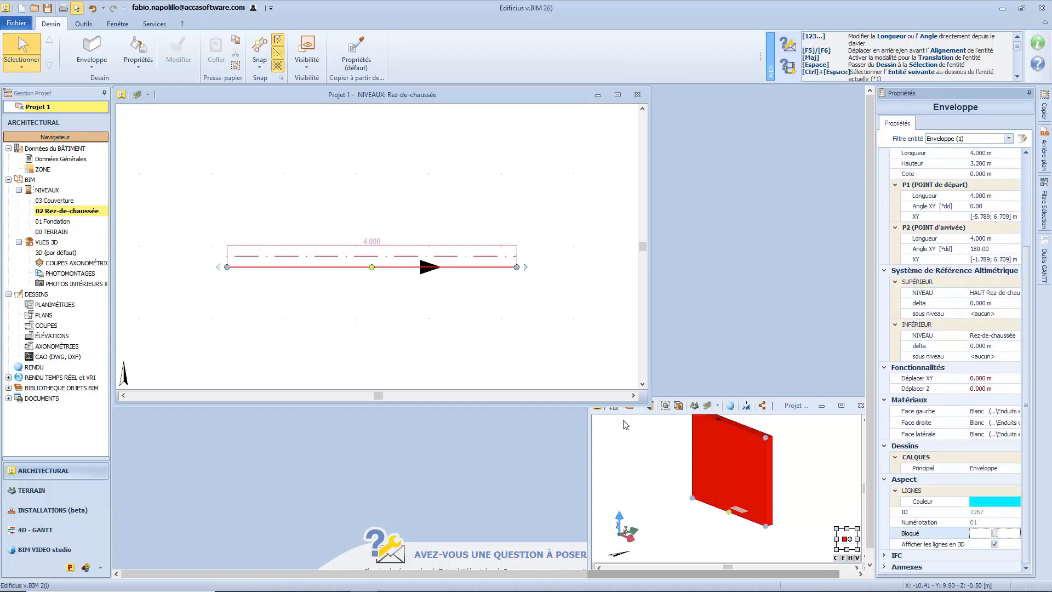
pyautogui.click(519, 315)
pyautogui.click(434, 269)
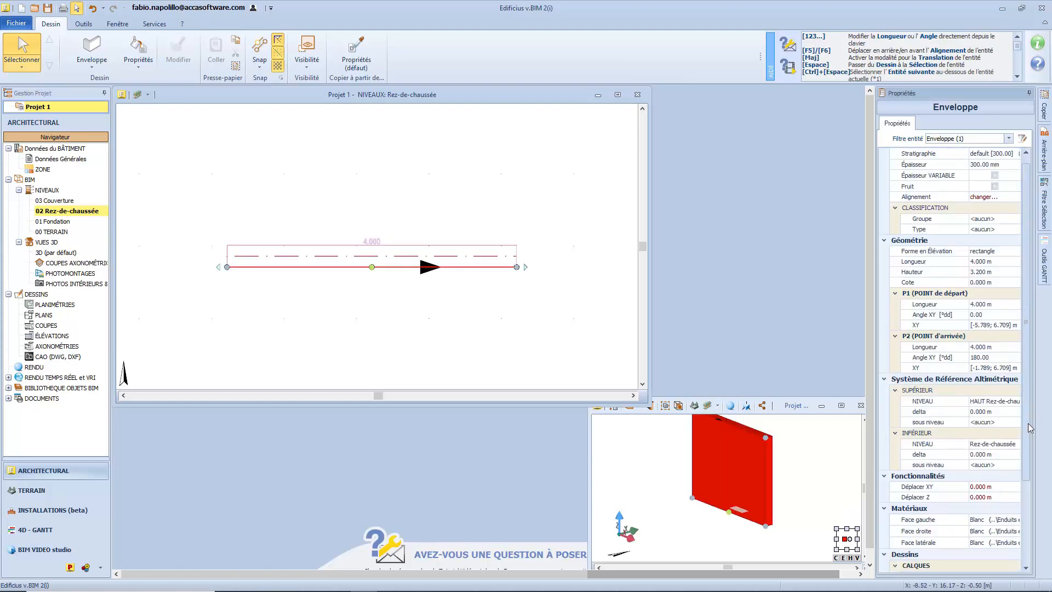
pyautogui.moveTo(1028, 408); pyautogui.dragTo(1029, 515)
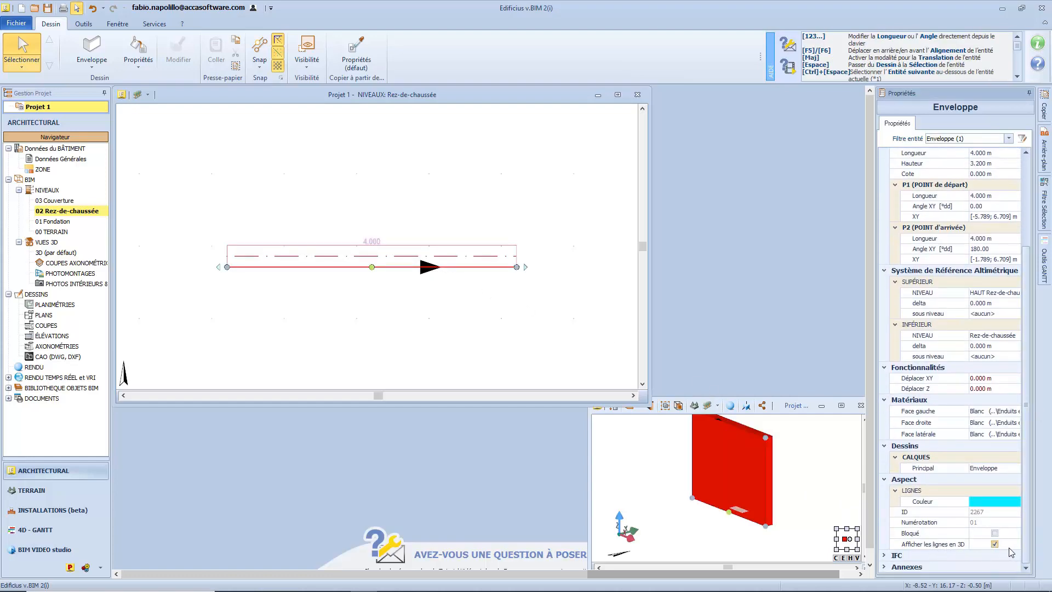
# Step: Deselect the wall and switch to the default 3D view at full size
pyautogui.click(792, 407)
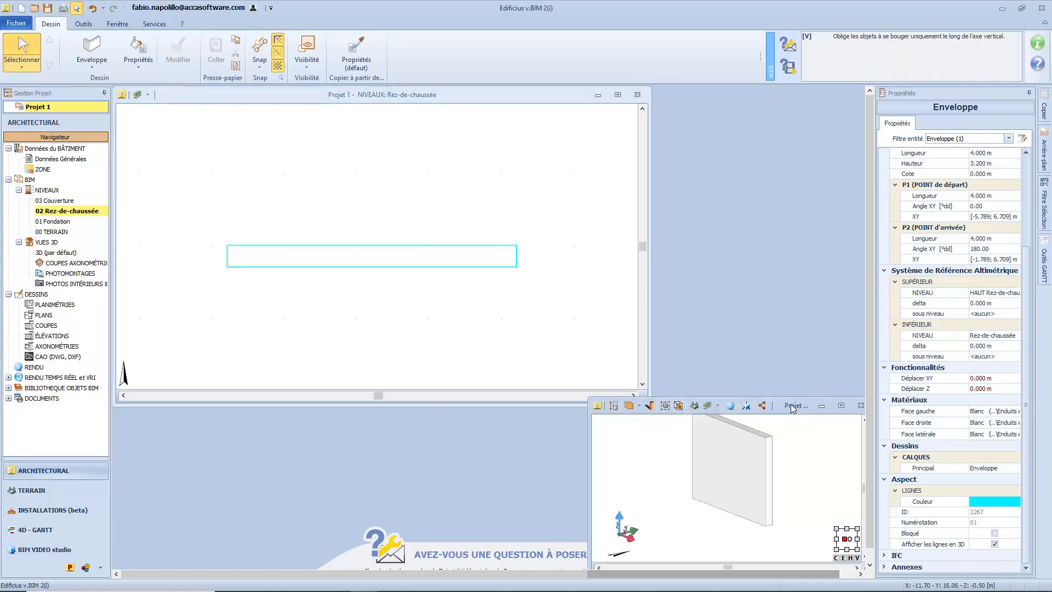
pyautogui.doubleClick(792, 407)
pyautogui.press('alt')
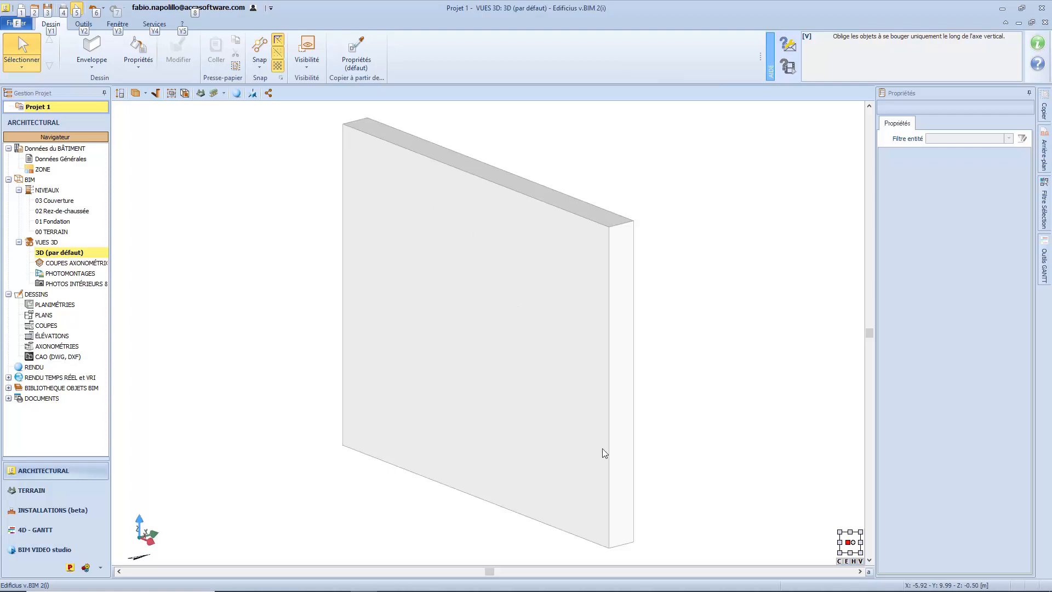
# Step: Hide the wall's edge lines in 3D by disabling Afficher les lignes en 3D, and deselect the wall
pyautogui.click(538, 353)
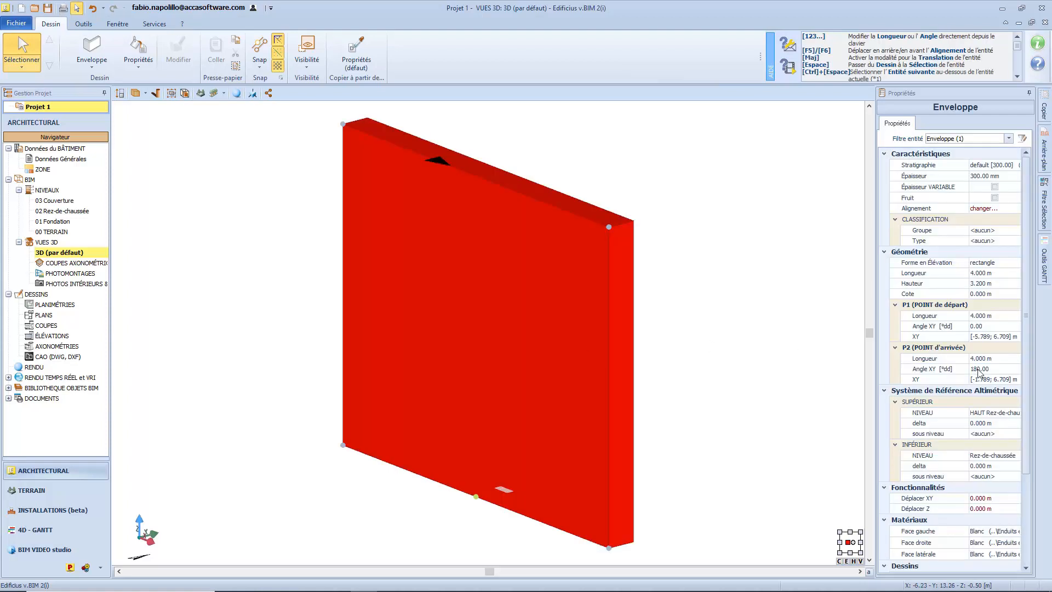
pyautogui.scroll(-2, 997, 493)
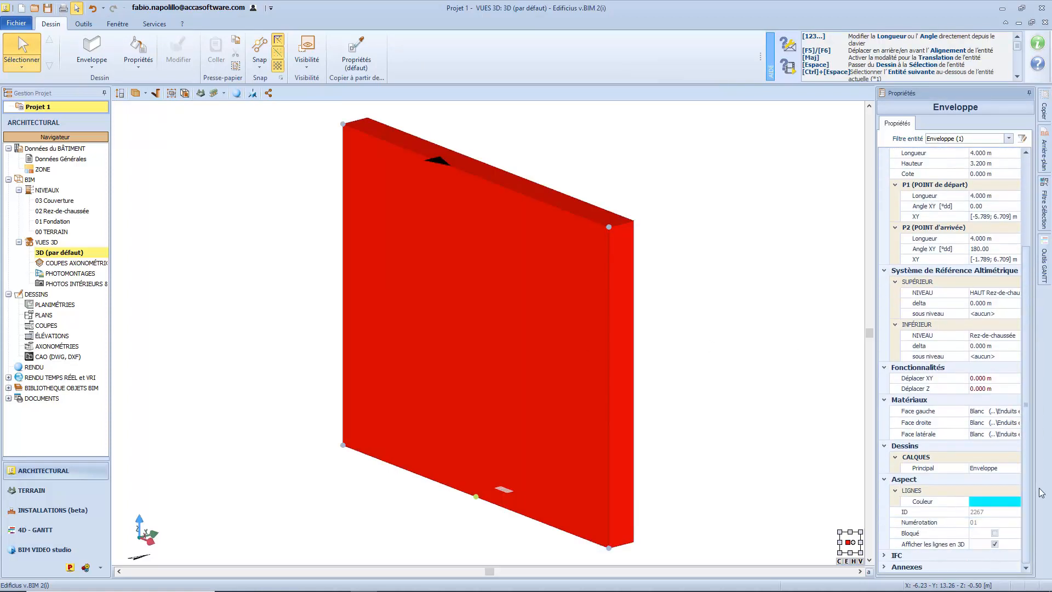
pyautogui.click(995, 544)
pyautogui.click(674, 396)
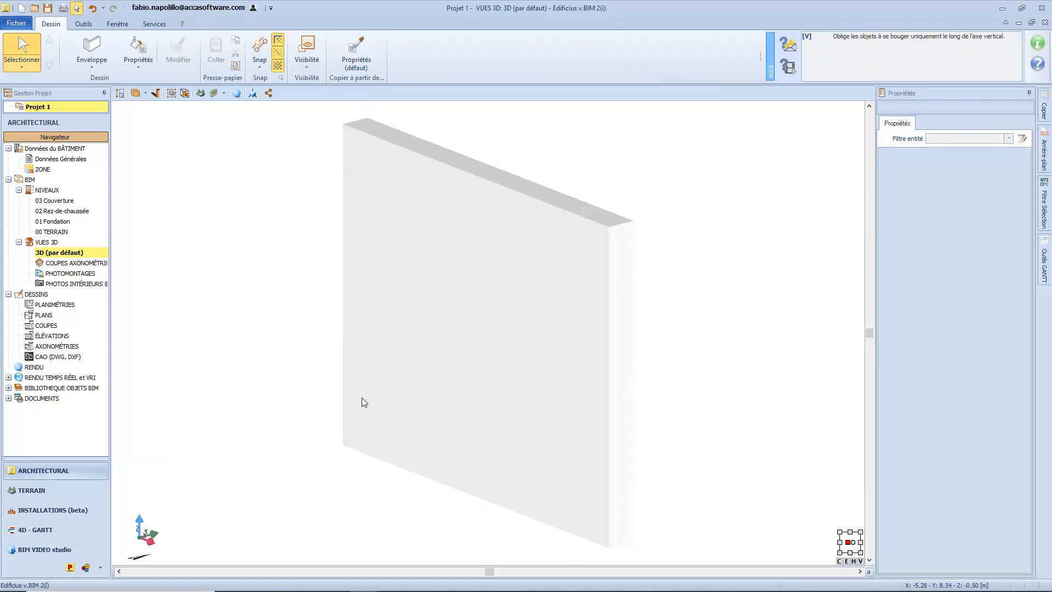
# Step: Select the wall again and re-enable Afficher les lignes en 3D
pyautogui.click(633, 263)
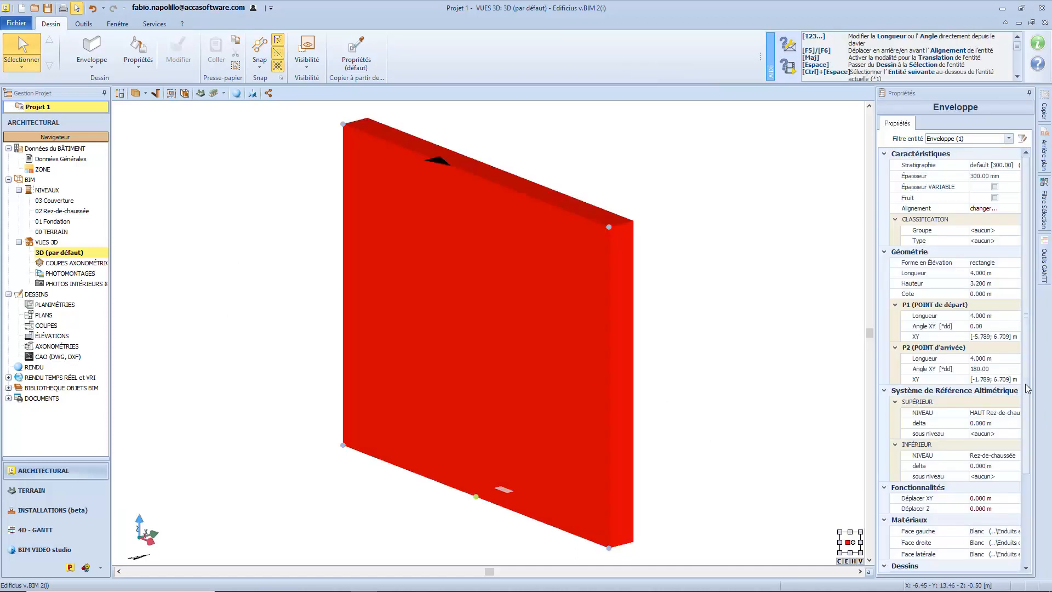
pyautogui.scroll(-3, 1027, 388)
pyautogui.click(995, 543)
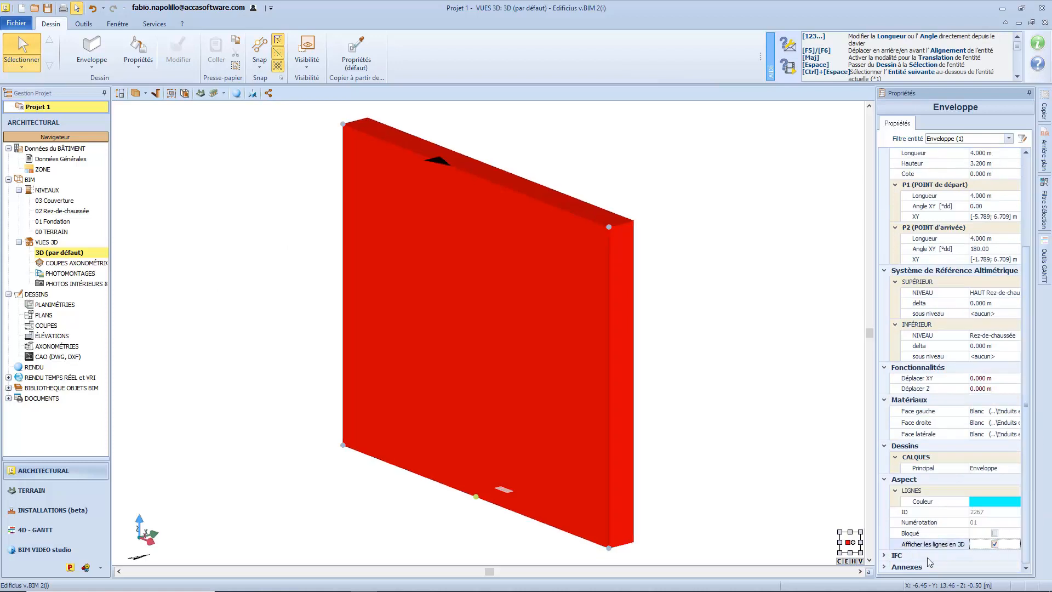
# Step: Expand the wall's IFC section and open its list of IFC property sets
pyautogui.click(883, 555)
pyautogui.scroll(-1, 1027, 366)
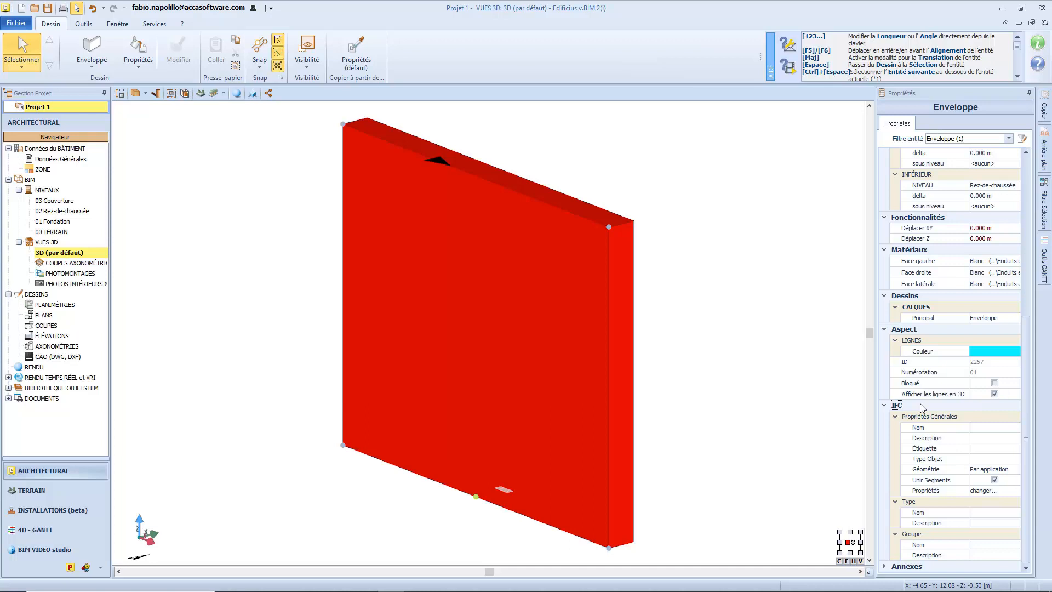
pyautogui.click(981, 490)
pyautogui.click(1017, 488)
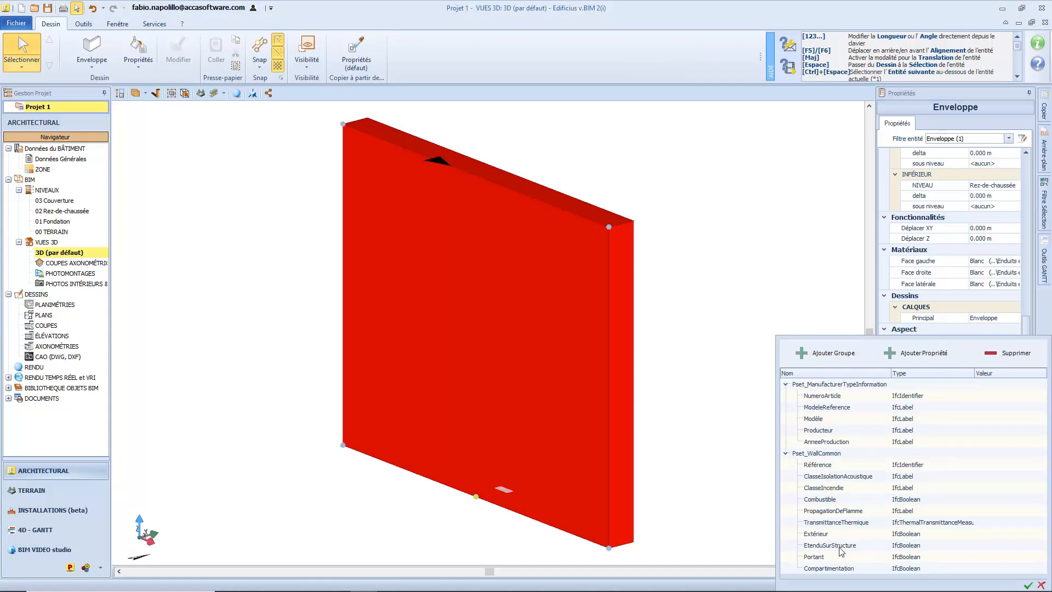
# Step: Try adding a custom IFC group containing a property of type IfcReal, and cancel the changes
pyautogui.click(828, 353)
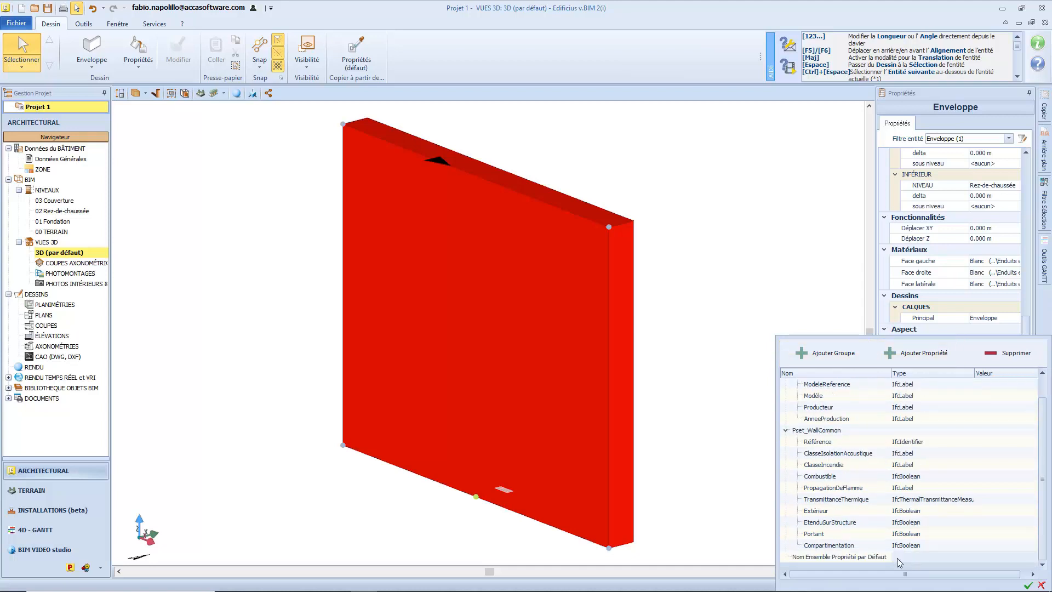
pyautogui.click(922, 353)
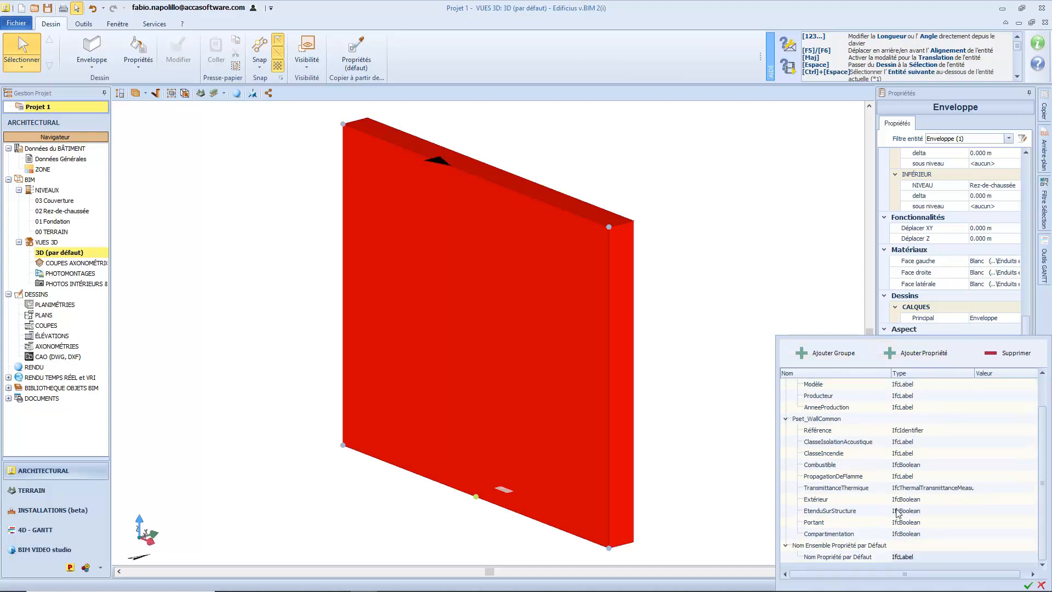
pyautogui.click(936, 558)
pyautogui.click(969, 556)
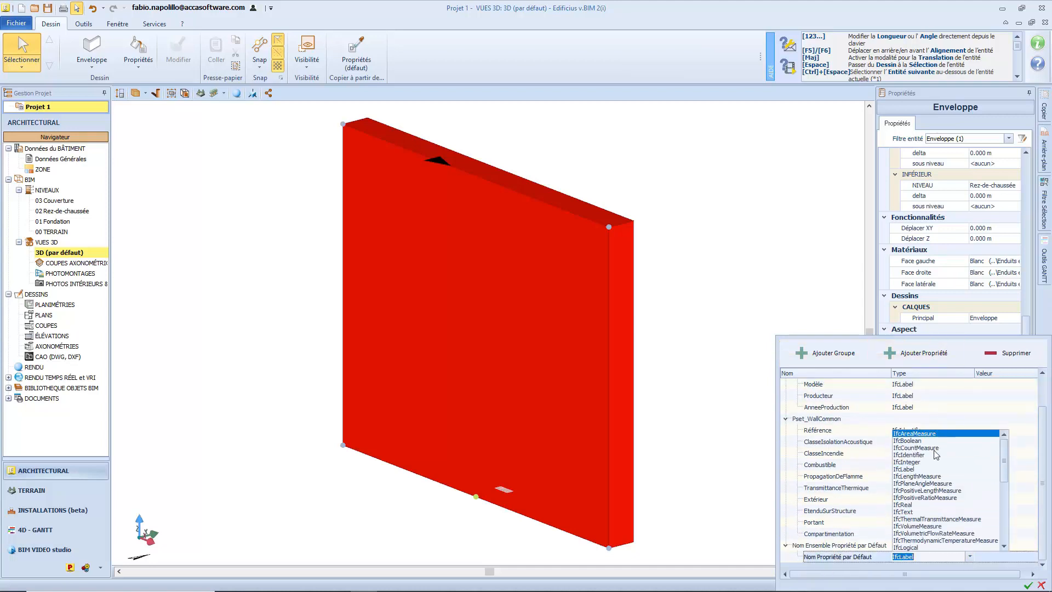
pyautogui.click(931, 505)
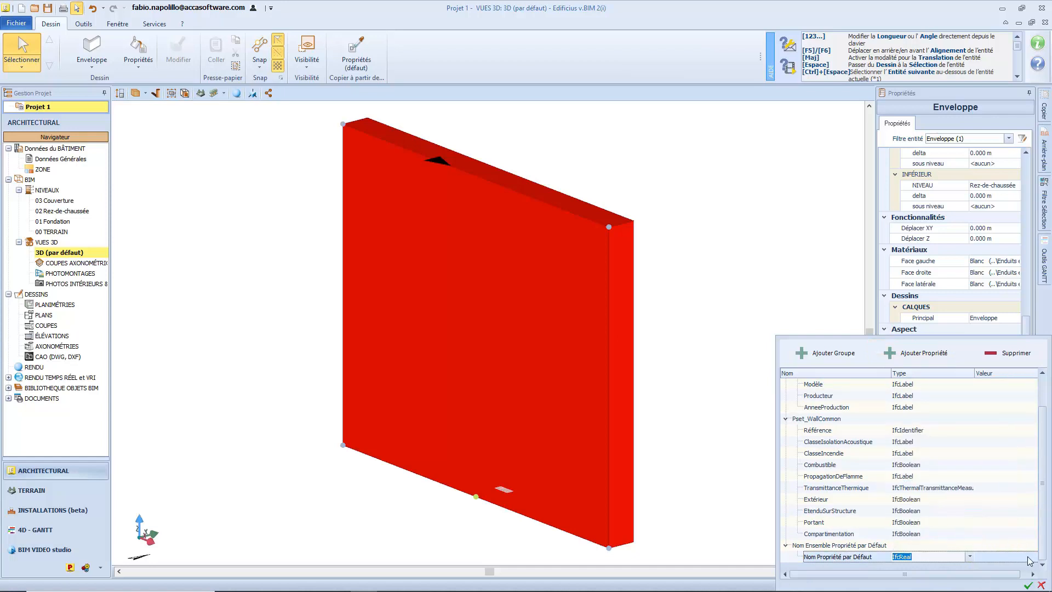
pyautogui.click(1040, 584)
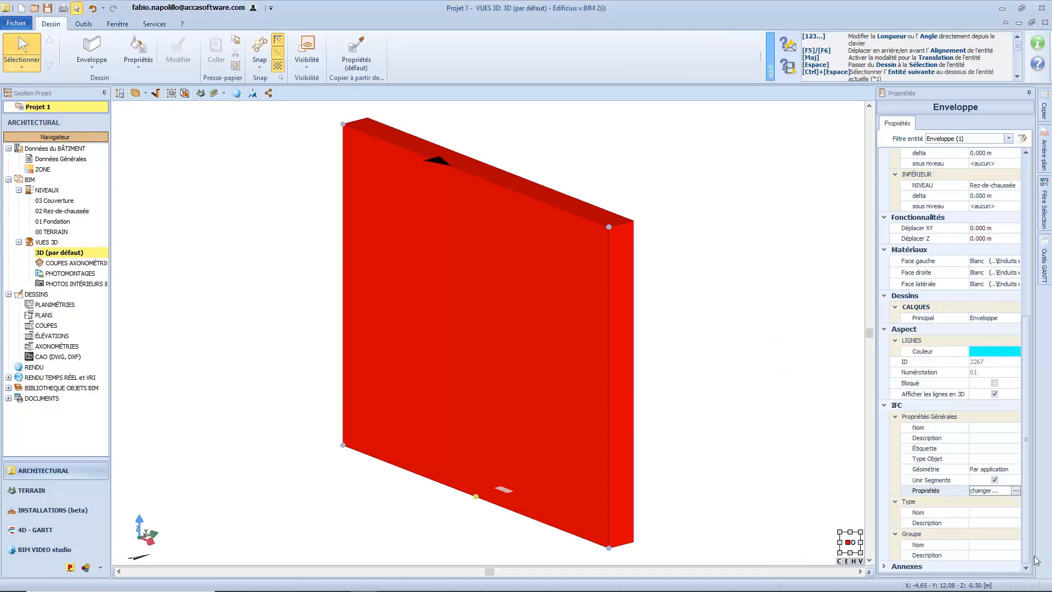
# Step: Examine the file and URL options for the wall's Documents en attaché under Annexes, and close the attachment list
pyautogui.click(883, 566)
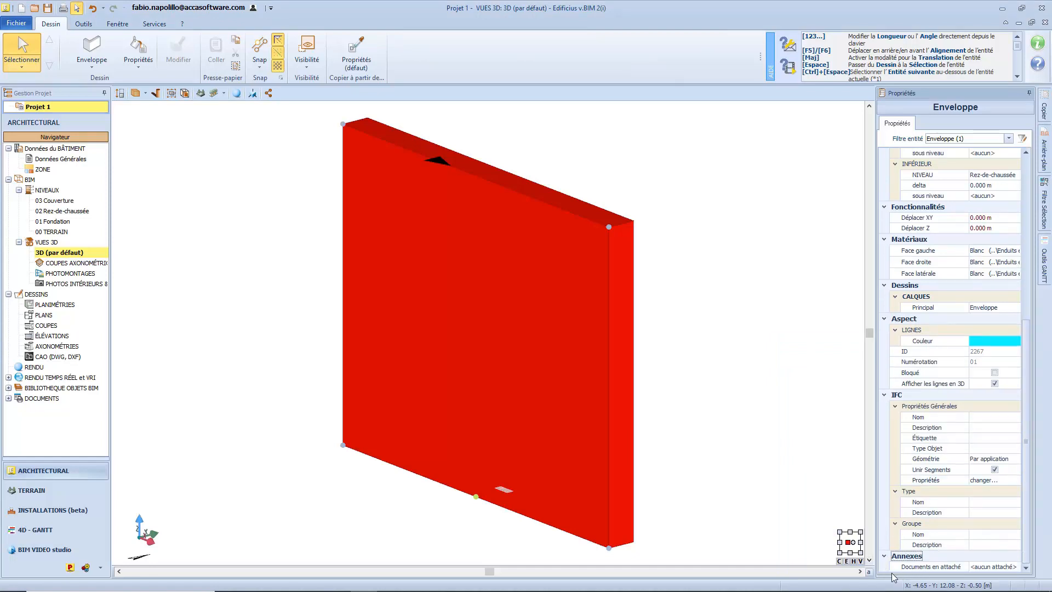
pyautogui.click(982, 566)
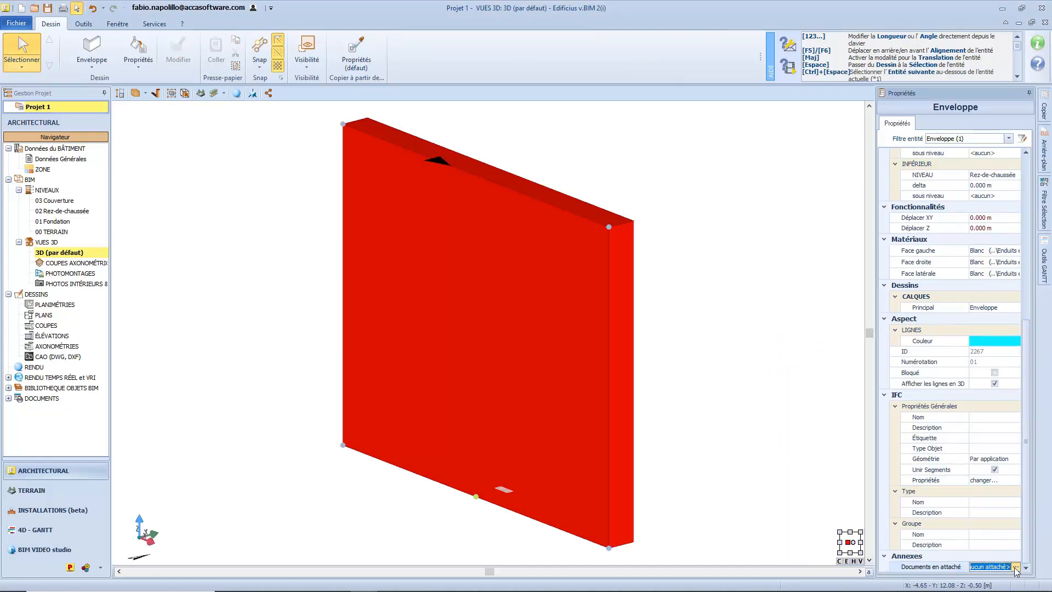
pyautogui.click(1015, 566)
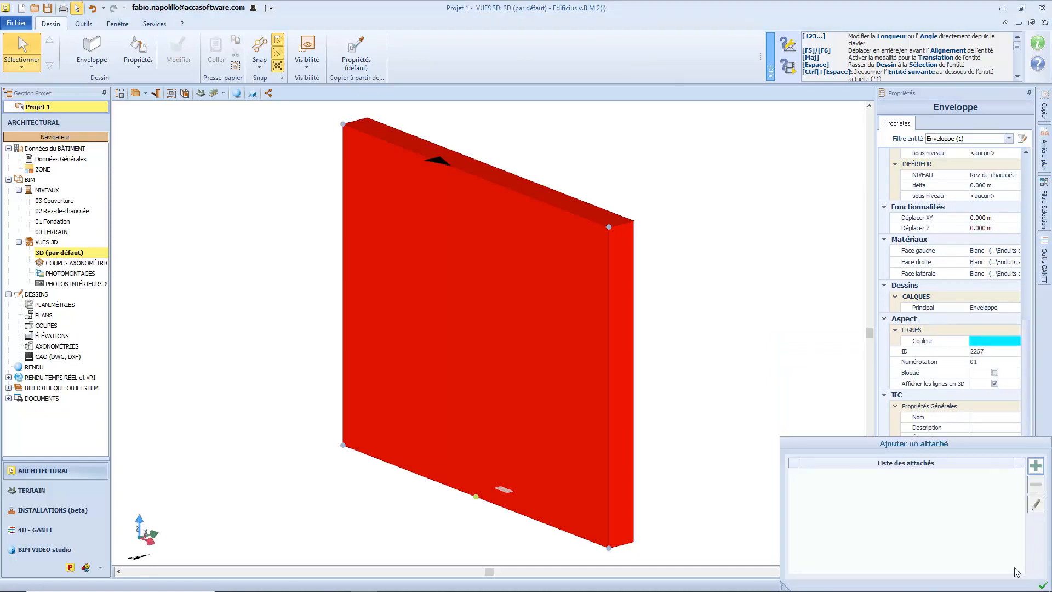
pyautogui.click(1035, 465)
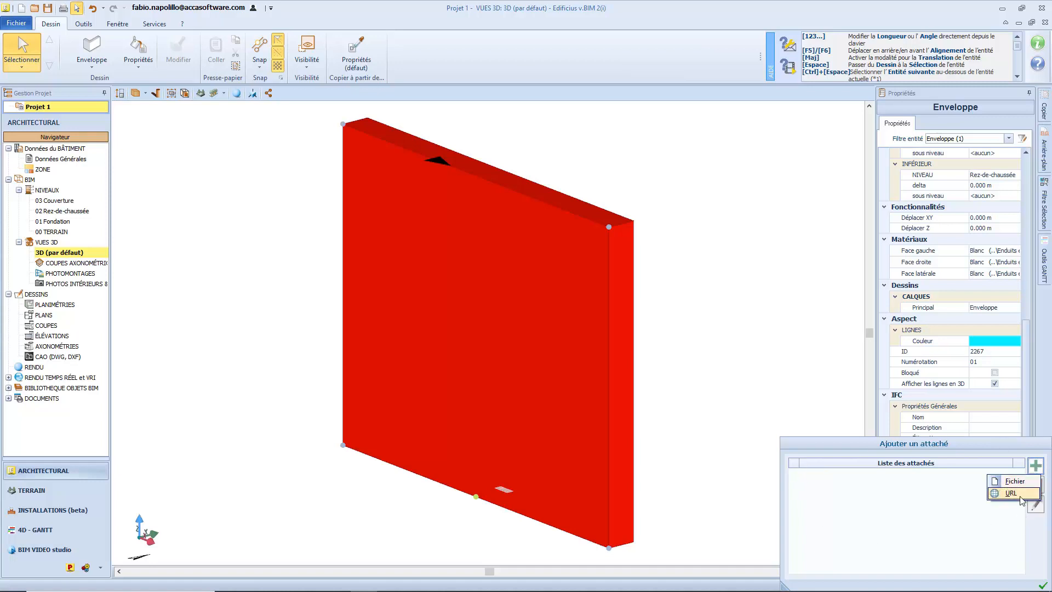
pyautogui.click(1026, 553)
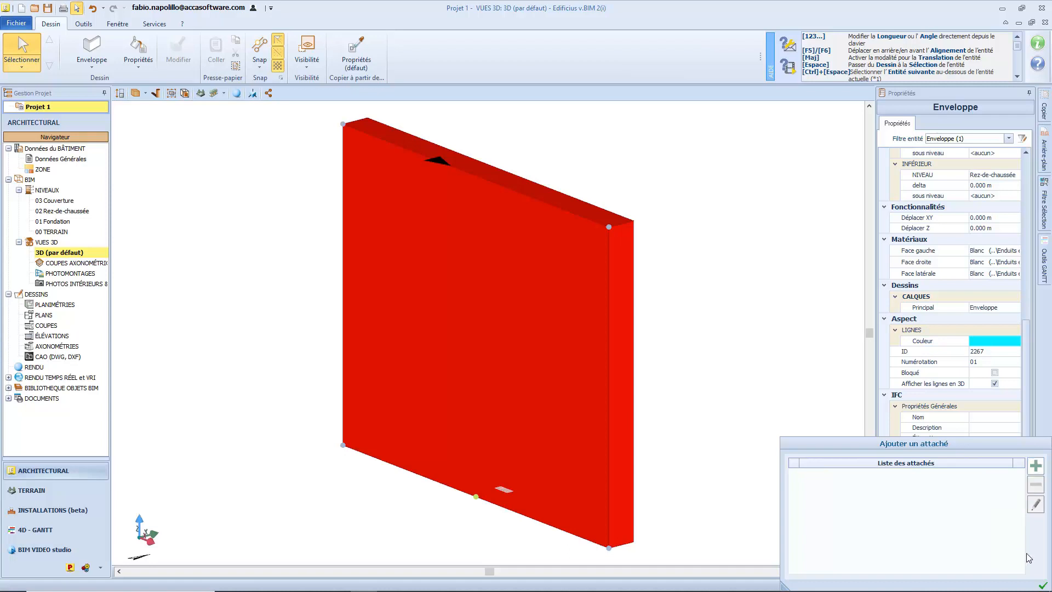
pyautogui.click(1042, 585)
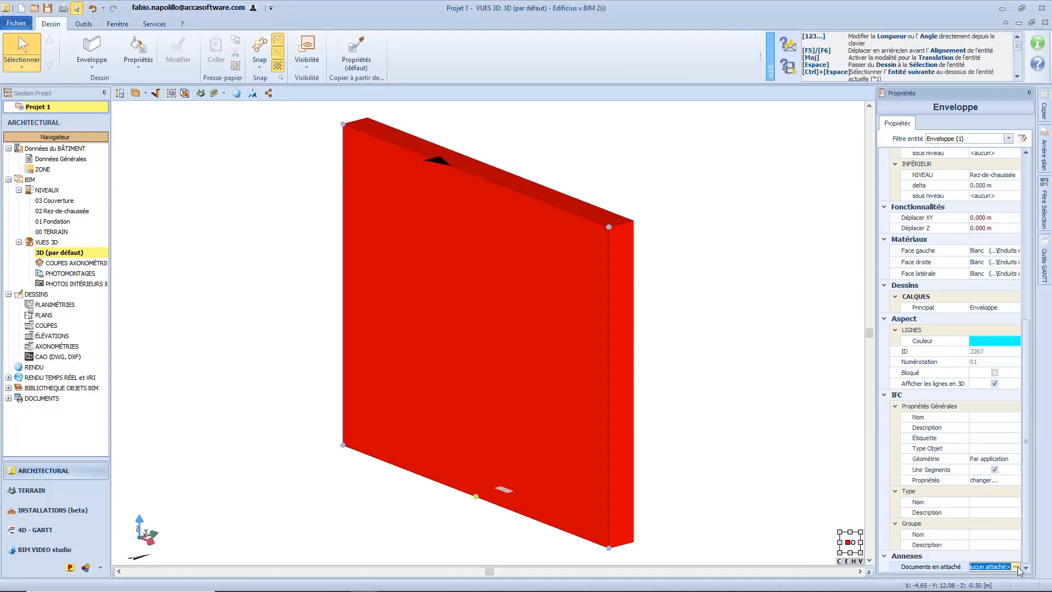
pyautogui.click(1027, 579)
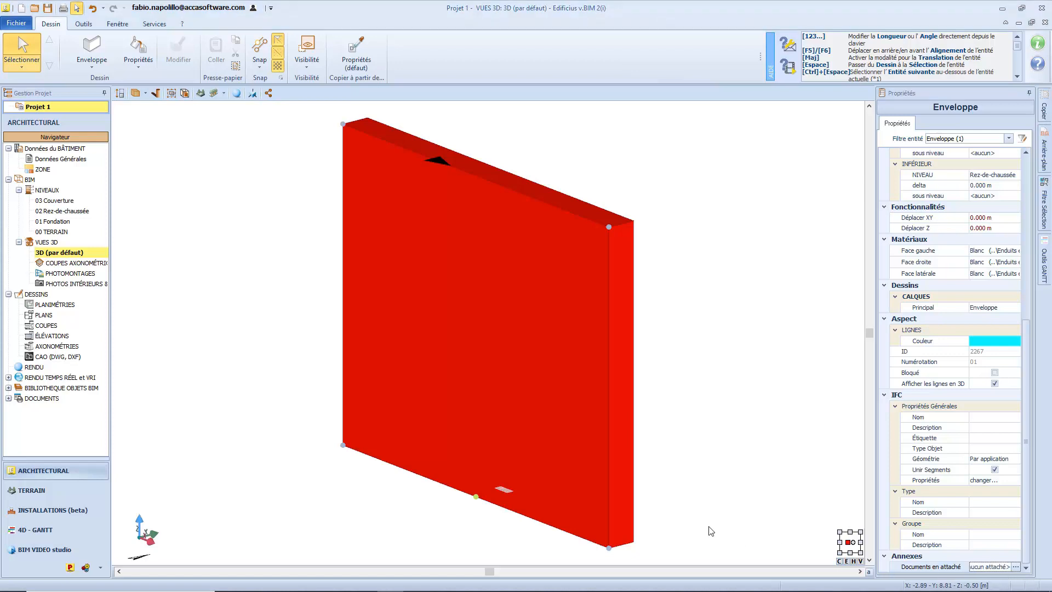
# Step: Open the 02 Rez-de-chaussée plan and deselect the cyan wall
pyautogui.doubleClick(53, 211)
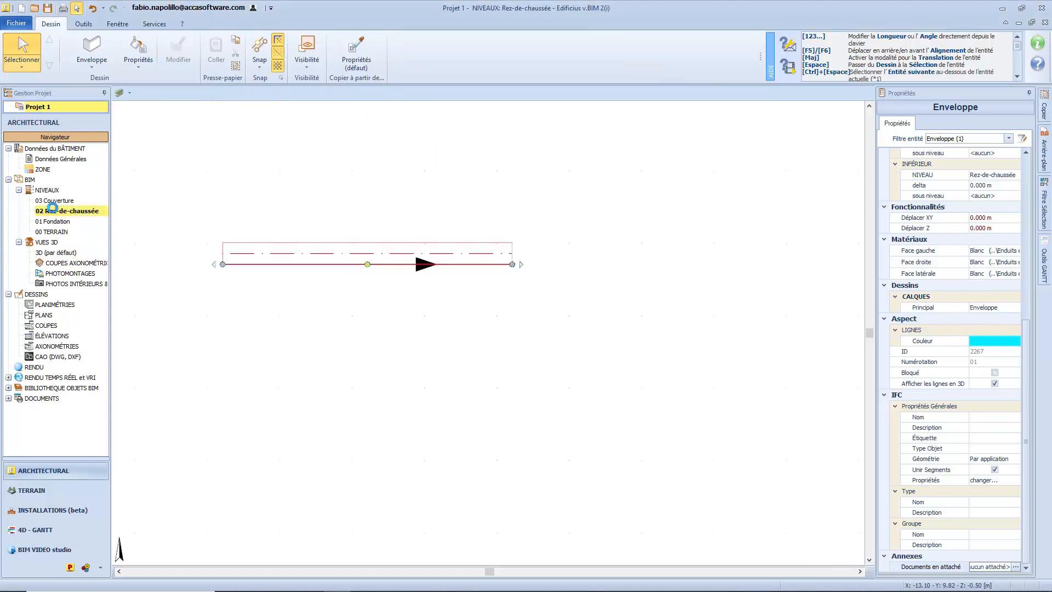
pyautogui.moveTo(321, 277); pyautogui.dragTo(385, 268)
pyautogui.click(464, 491)
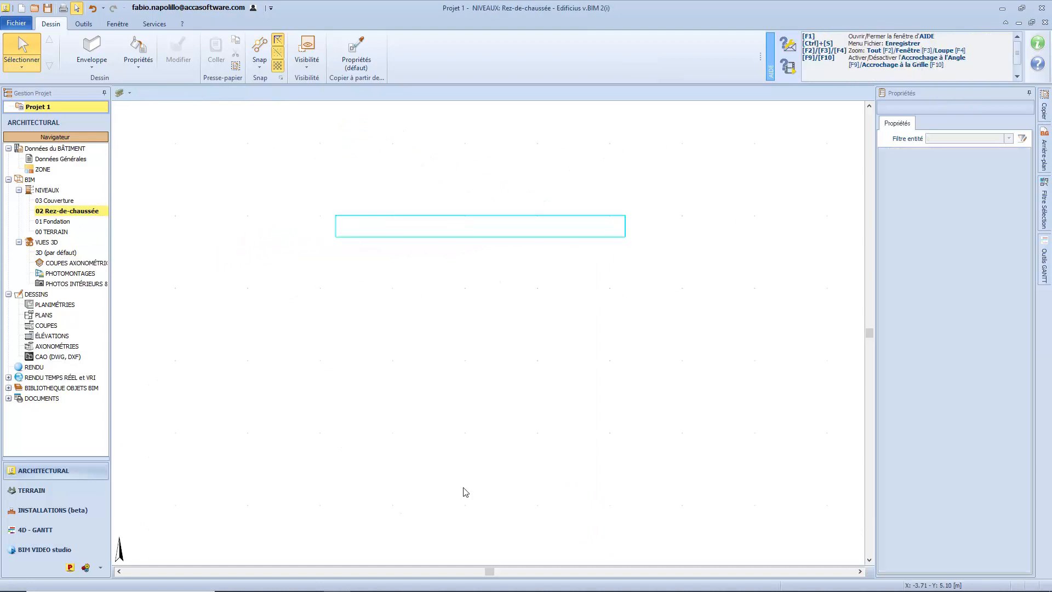
# Step: Draw a horizontal Enveloppe wall just below the cyan wall, aligned with both of its ends
pyautogui.click(91, 49)
pyautogui.click(335, 261)
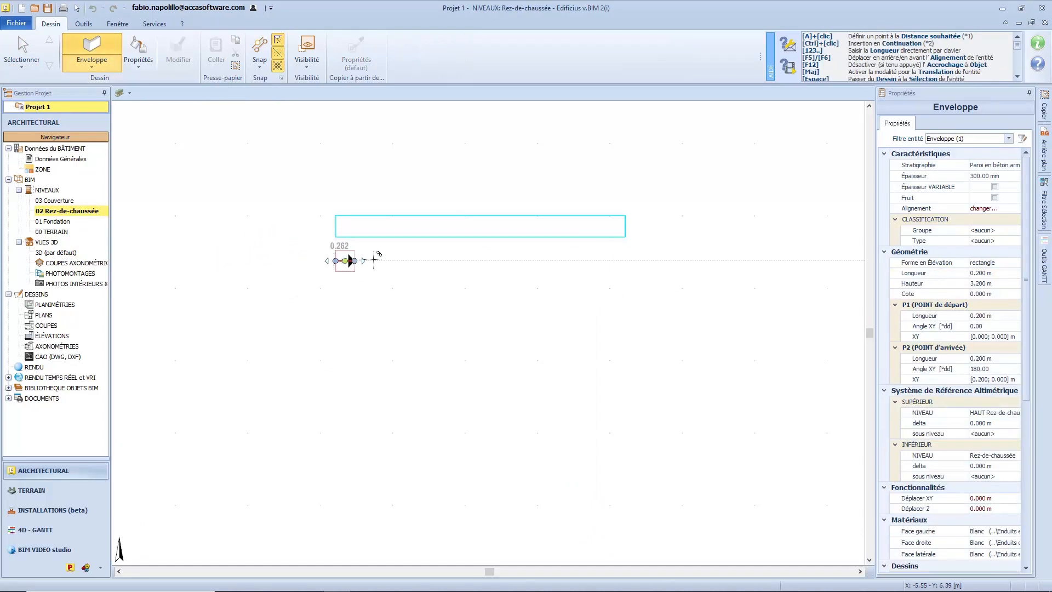
pyautogui.click(625, 261)
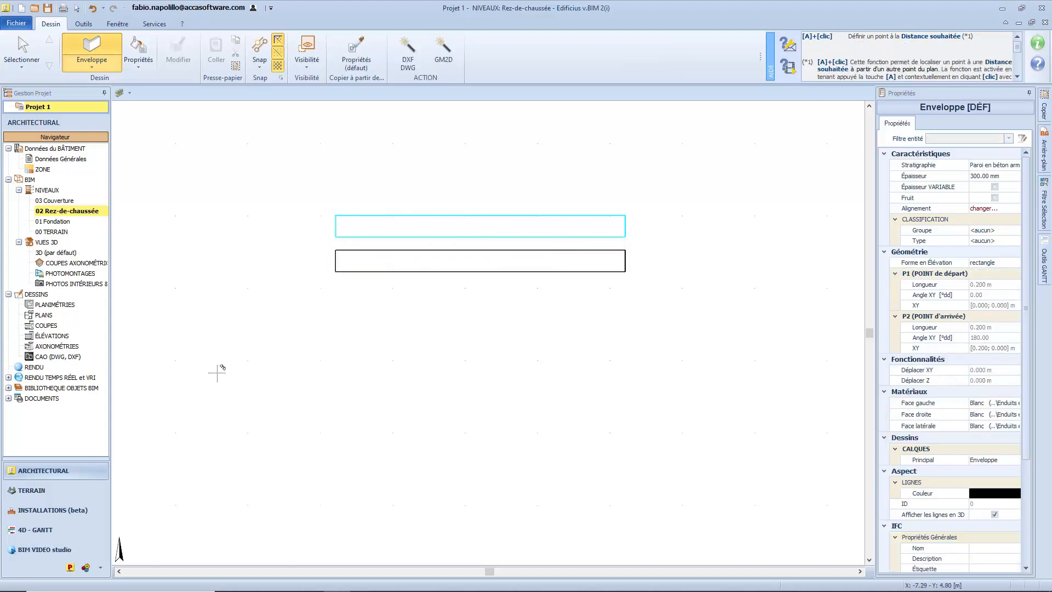
# Step: Draw a horizontal 5 m wall below the two existing walls, starting in line with their left ends
pyautogui.click(335, 314)
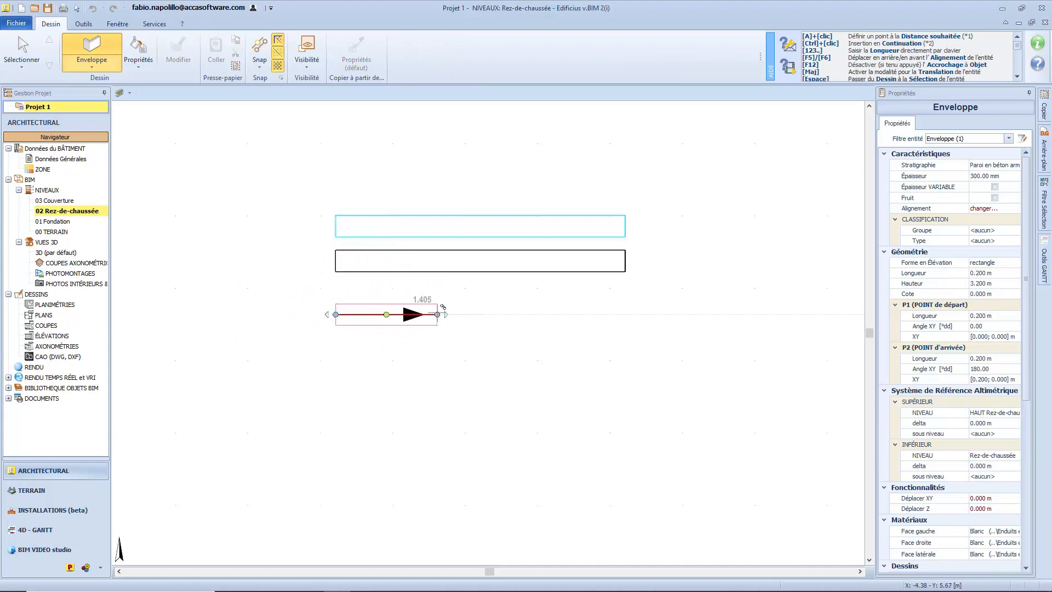
pyautogui.write('5')
pyautogui.press('Return')
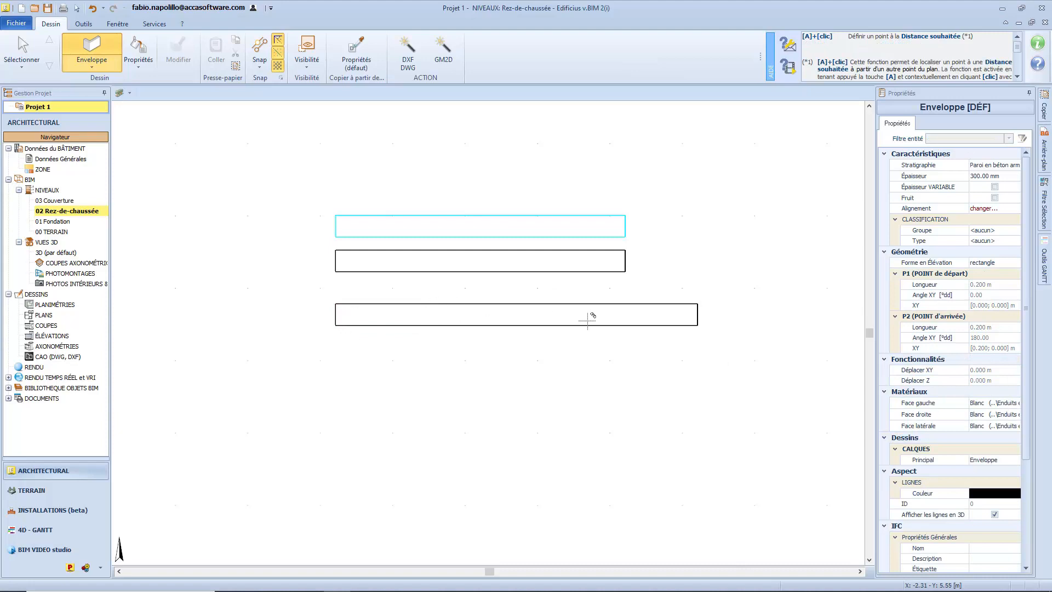
# Step: Draw four connected walls forming a closed rectangle below the 5 m wall, and return to selection mode
pyautogui.click(335, 375)
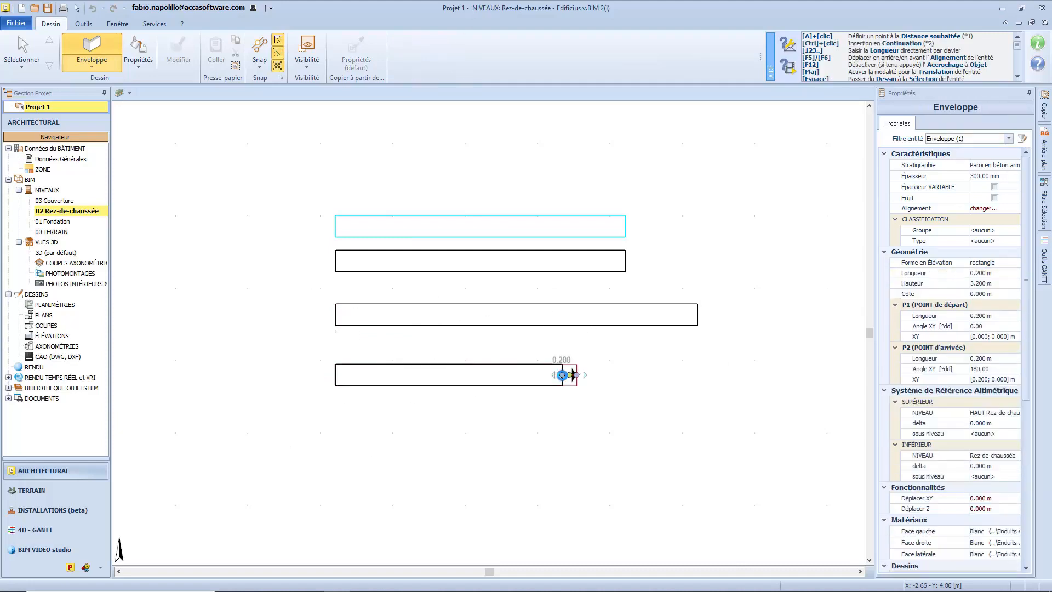
pyautogui.click(562, 375)
pyautogui.click(562, 477)
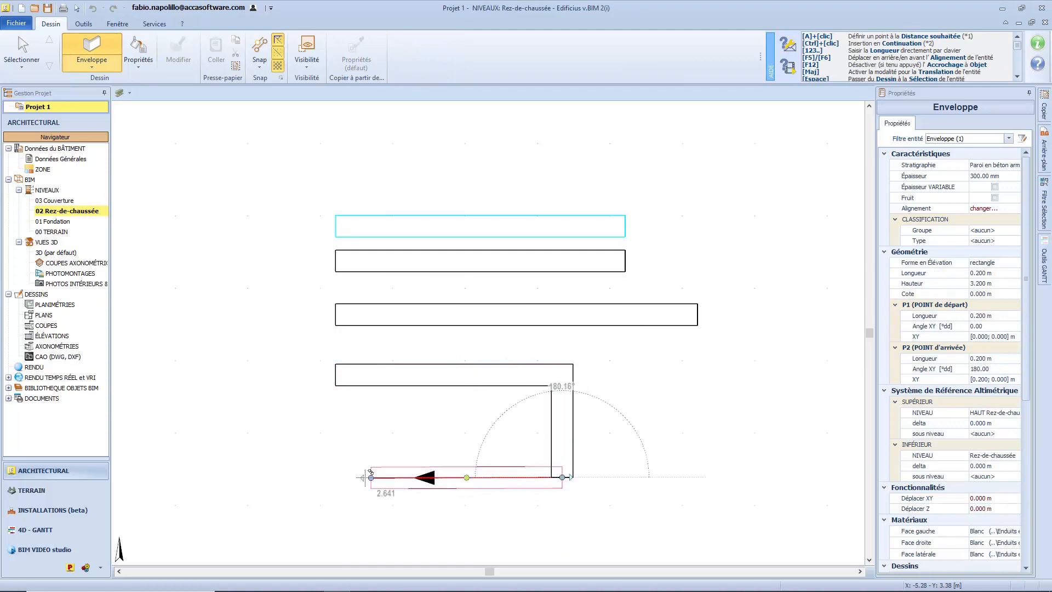
pyautogui.click(335, 476)
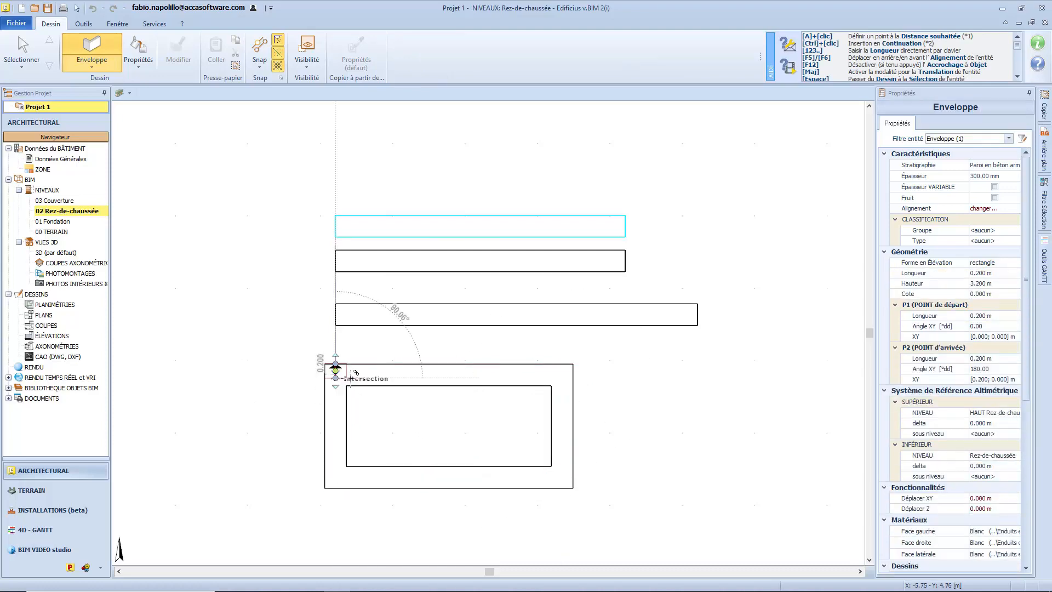
pyautogui.click(335, 375)
pyautogui.press('space')
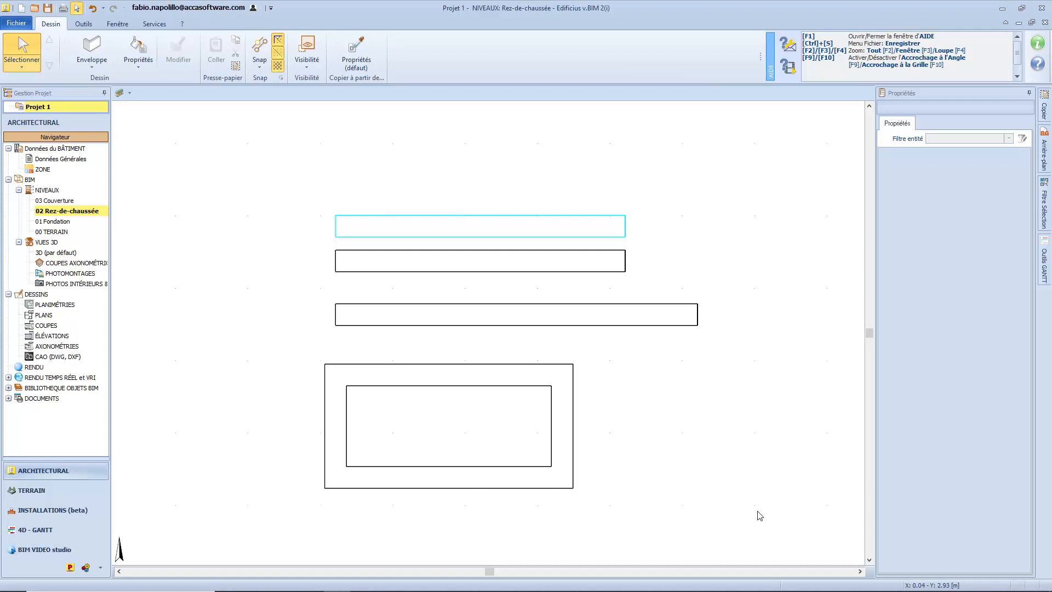
# Step: Delete all the walls on the plan and draw a horizontal Enveloppe wall about 3.64 m long in the upper area
pyautogui.moveTo(760, 516); pyautogui.dragTo(204, 152)
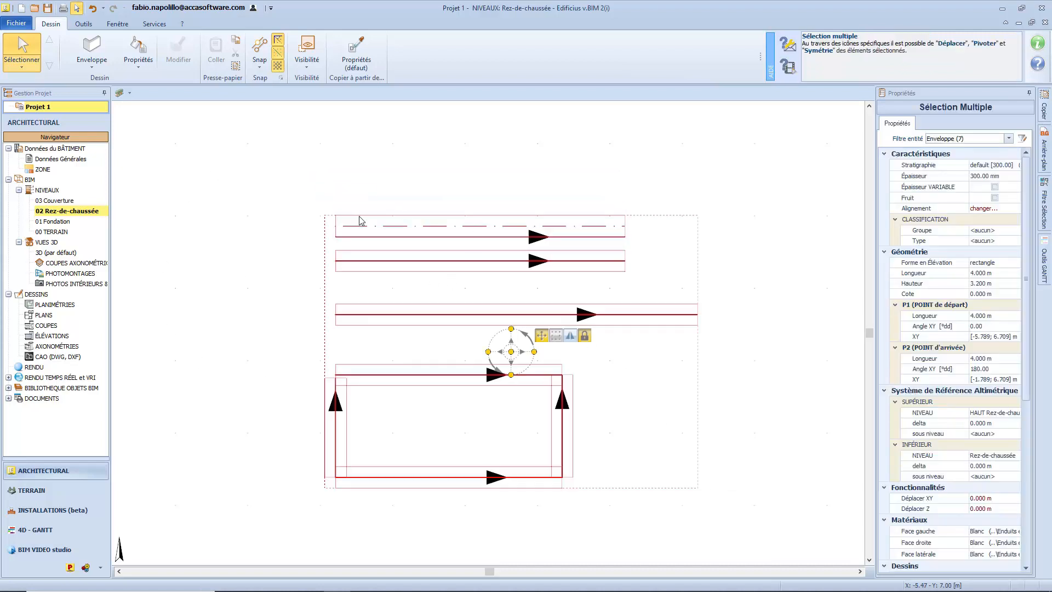
pyautogui.press('Delete')
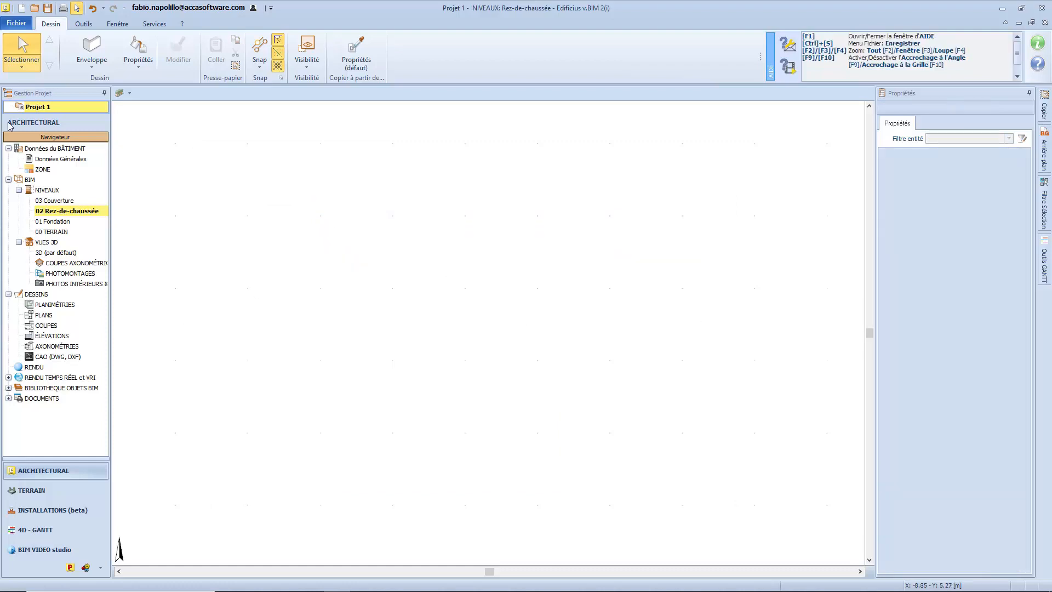
pyautogui.click(91, 49)
pyautogui.click(346, 249)
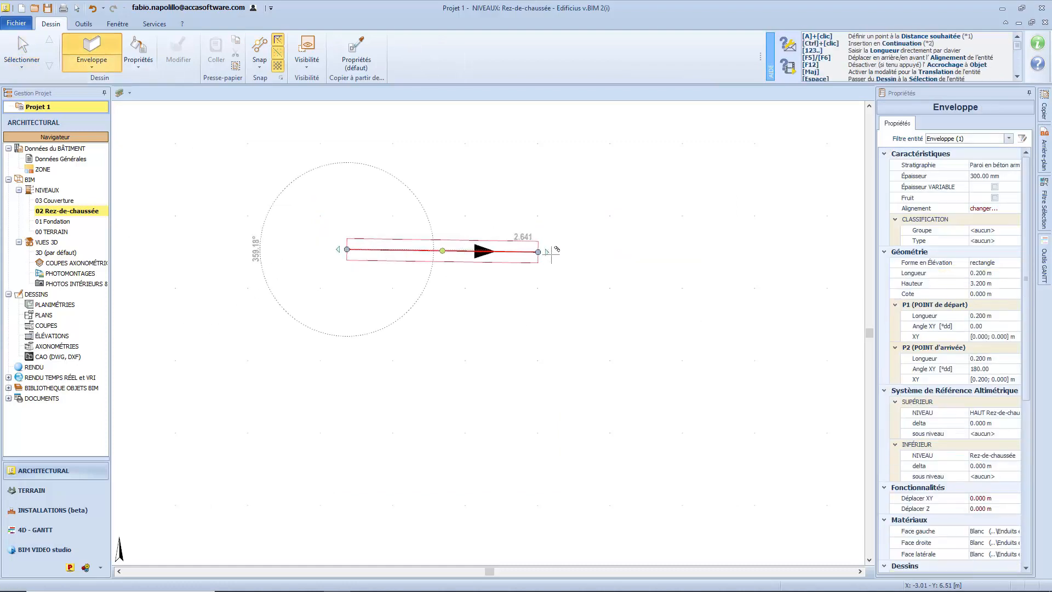
pyautogui.click(611, 250)
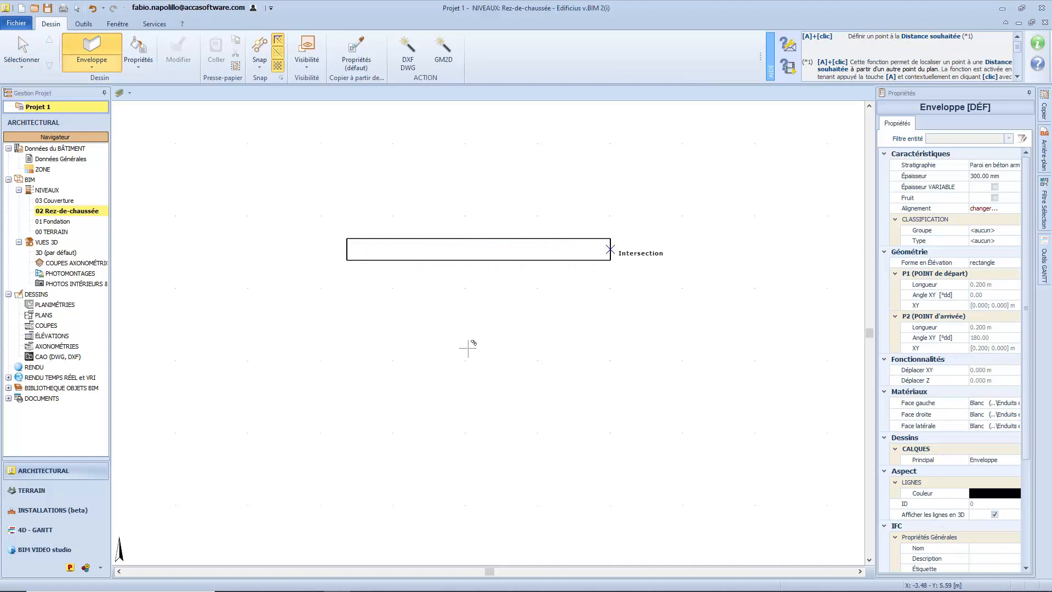
# Step: Draw a vertical wall about 2.28 m long from below up to the middle of the horizontal wall, forming a T
pyautogui.click(477, 425)
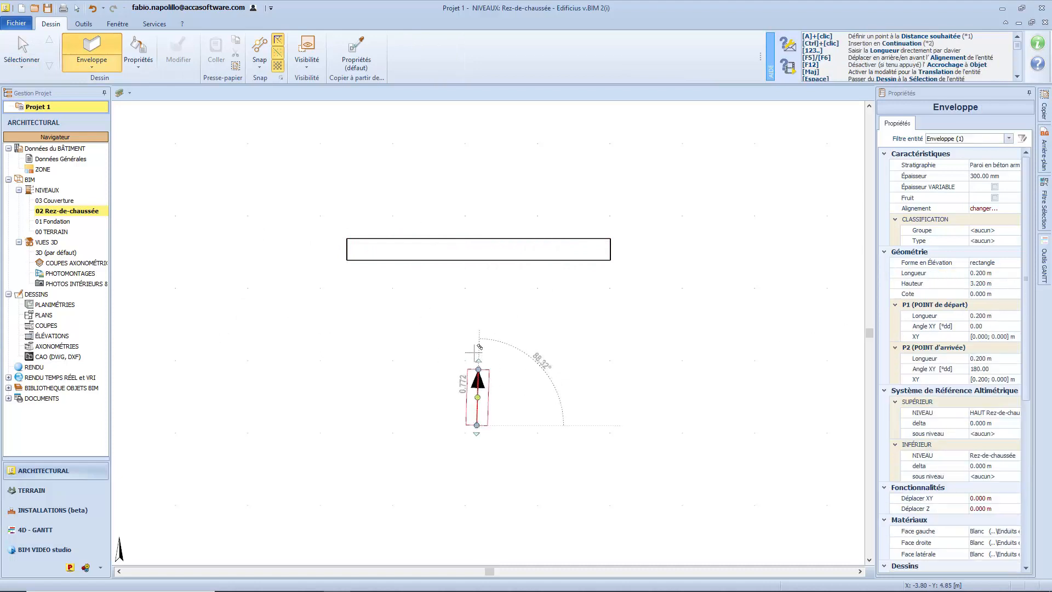
pyautogui.click(478, 255)
pyautogui.press('Escape')
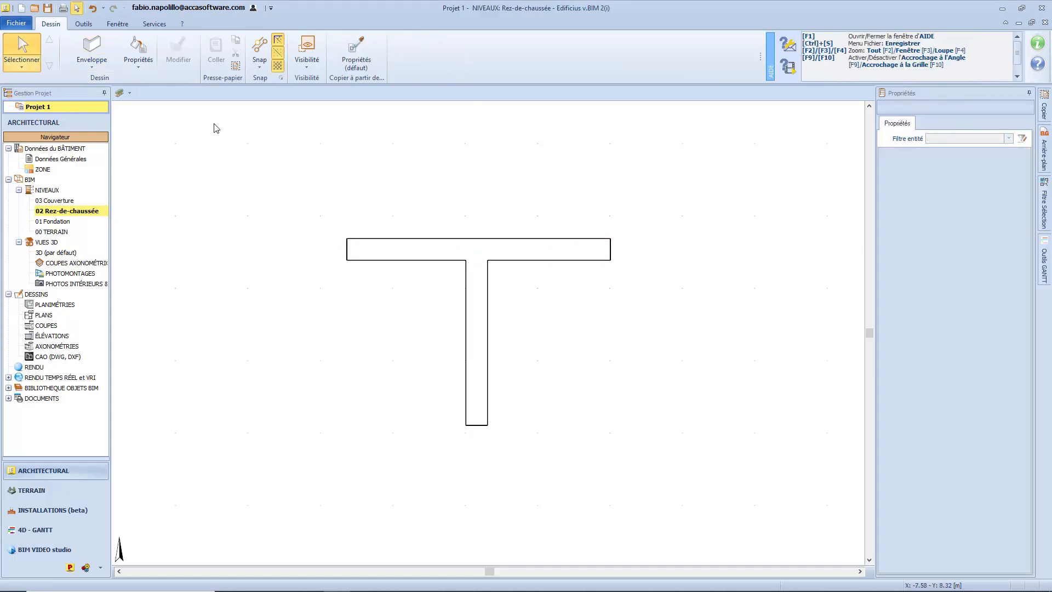
# Step: Select the T's segments one after another, and move the horizontal wall's right-hand segment down to join partway along the vertical wall
pyautogui.click(402, 250)
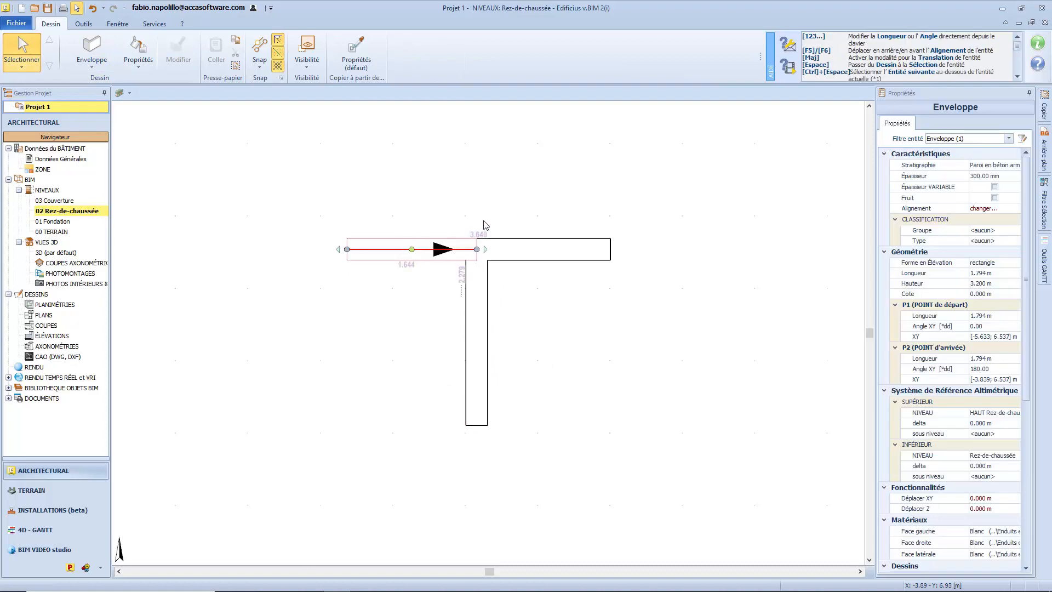
pyautogui.click(539, 255)
pyautogui.click(474, 286)
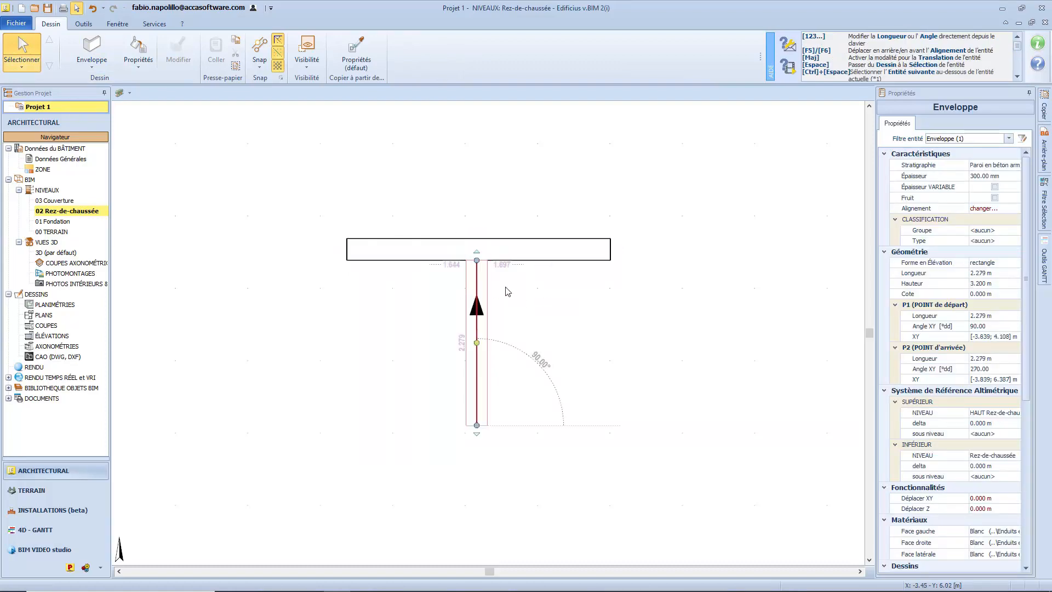
pyautogui.click(537, 253)
pyautogui.moveTo(544, 249); pyautogui.dragTo(557, 322)
pyautogui.click(725, 367)
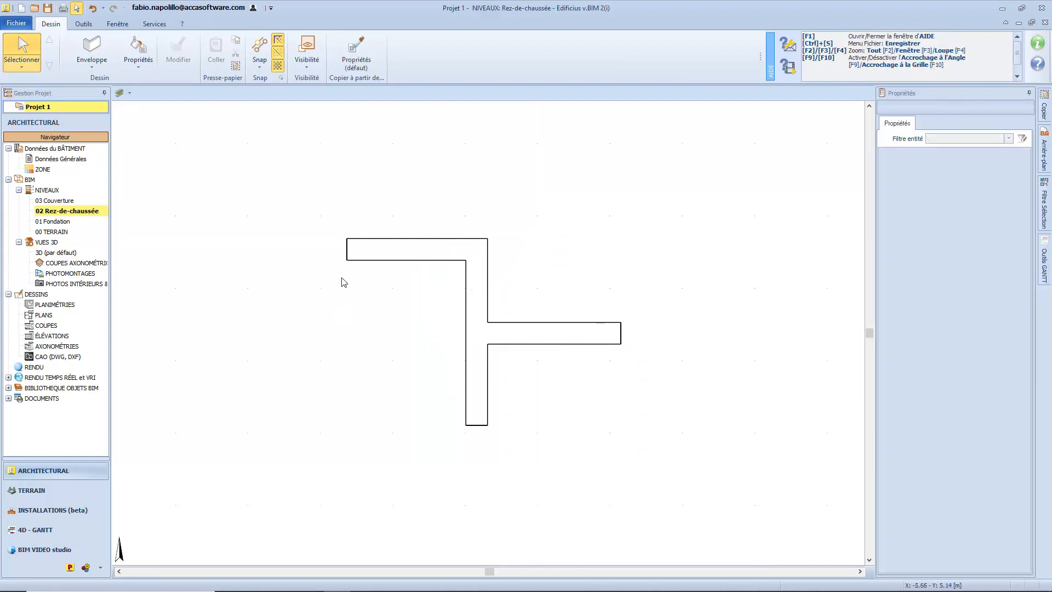
# Step: Delete all the walls and draw an upward-arching Enveloppe courbe wall about 5.79 m long
pyautogui.moveTo(674, 470); pyautogui.dragTo(281, 203)
pyautogui.press('Delete')
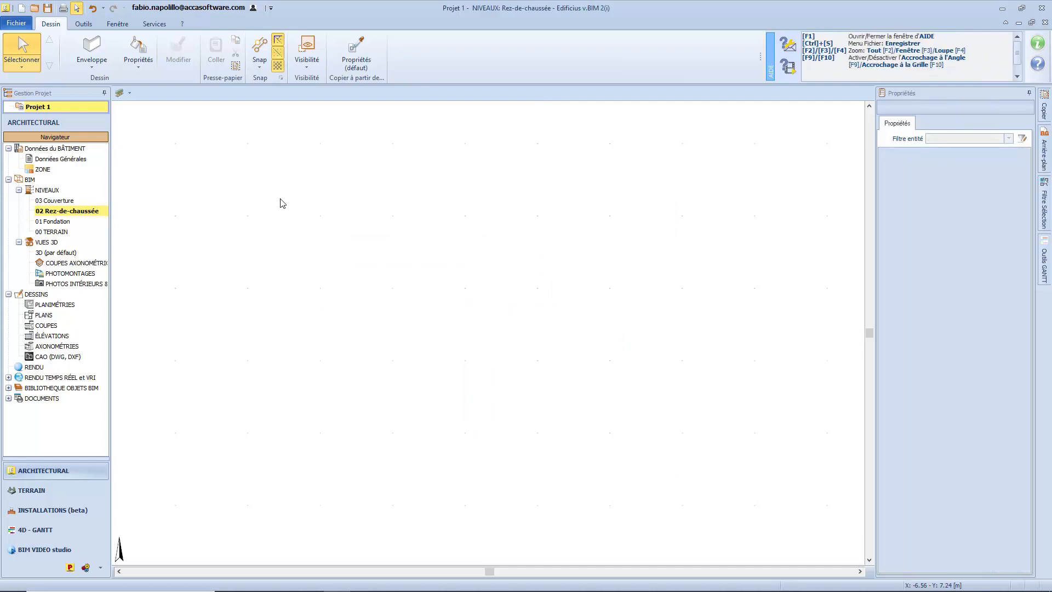
pyautogui.click(91, 58)
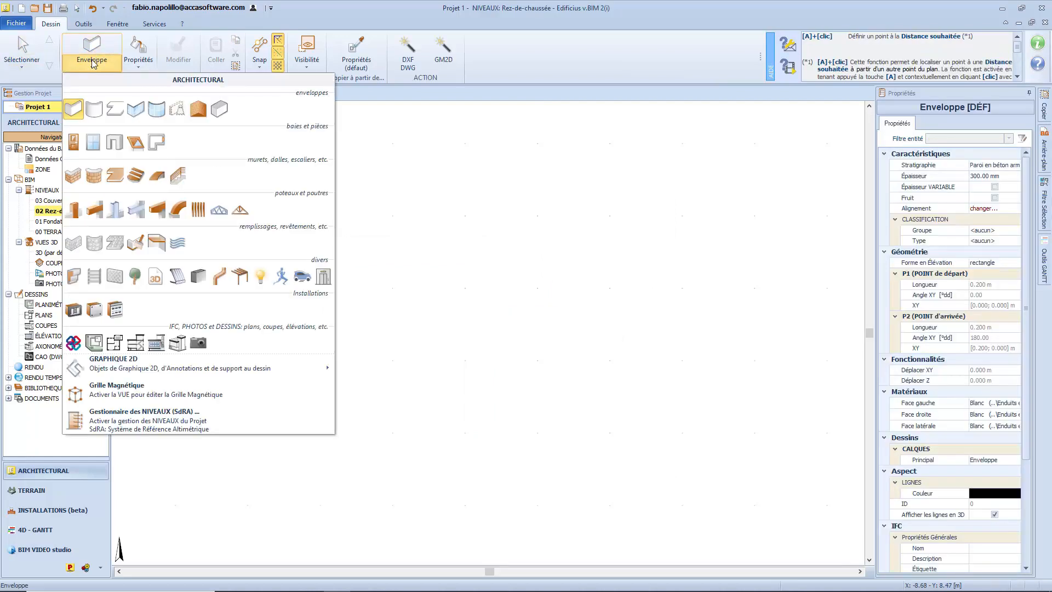
pyautogui.click(93, 111)
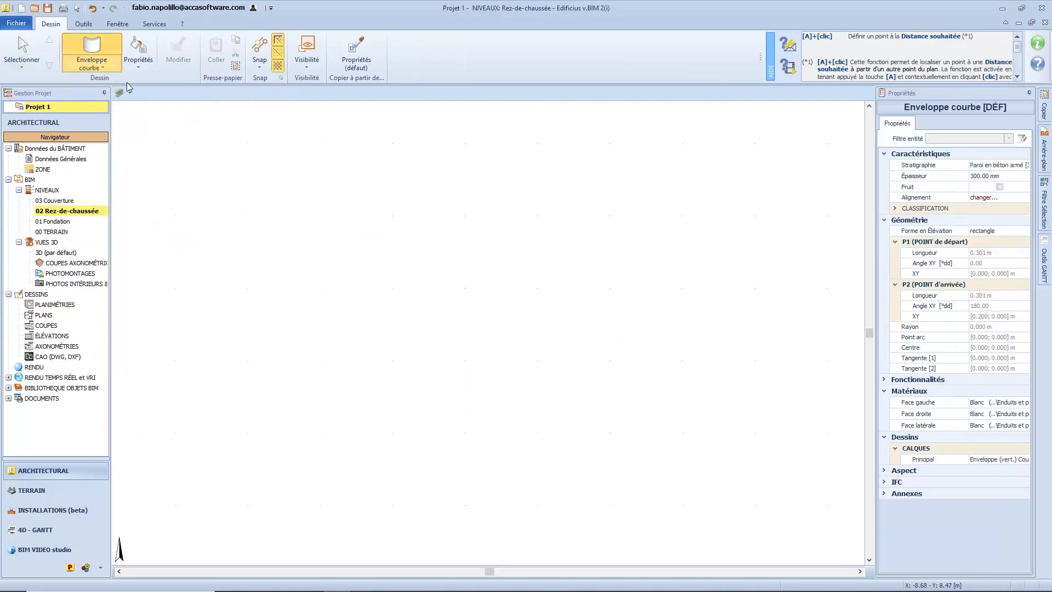
pyautogui.click(269, 299)
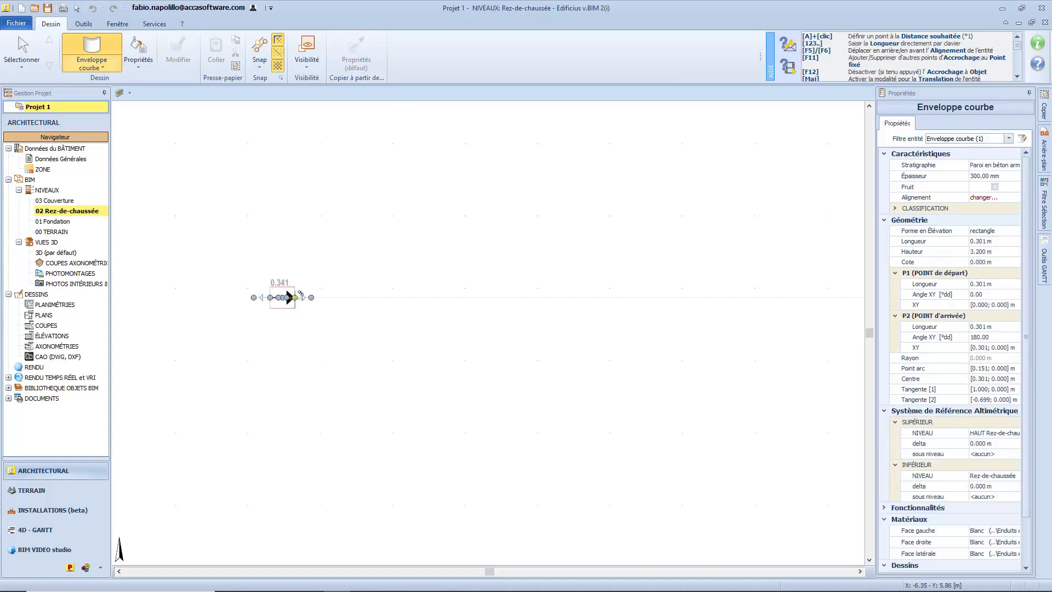
pyautogui.click(615, 296)
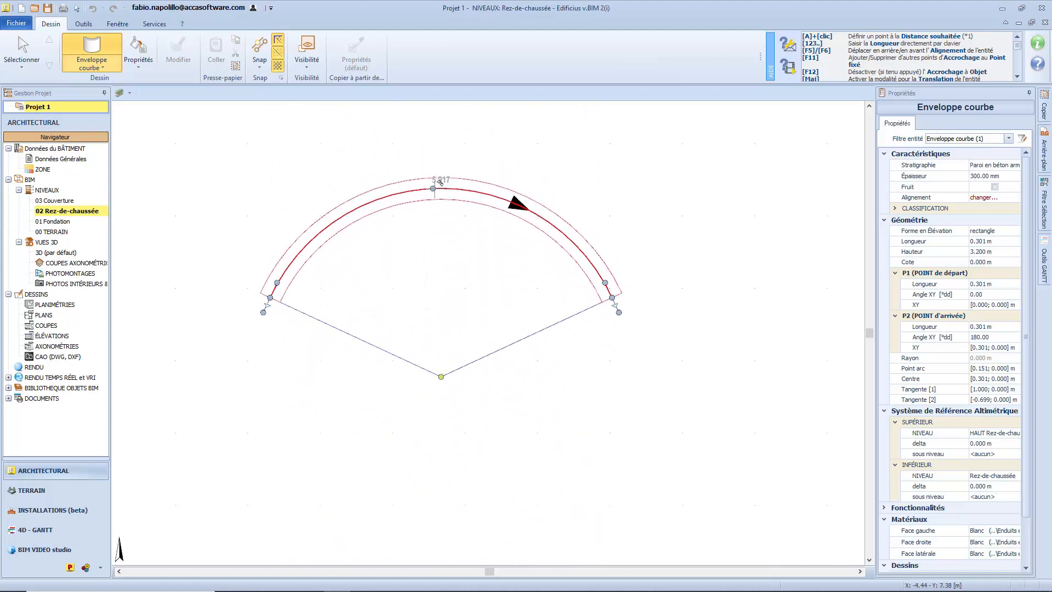
pyautogui.click(441, 186)
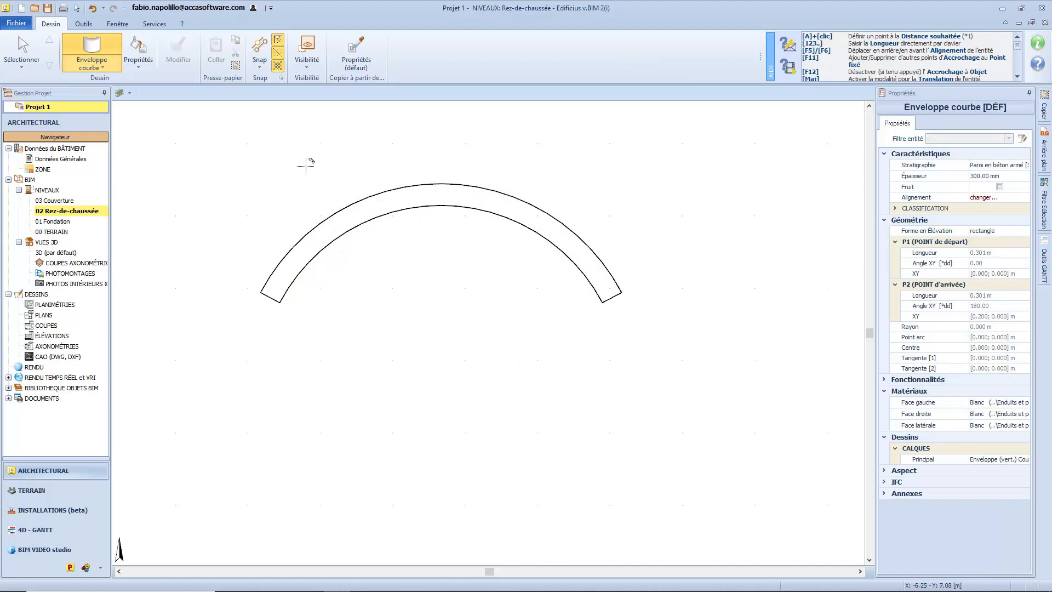
# Step: Select the curved wall and examine its properties, including the radius (Rayon)
pyautogui.click(23, 46)
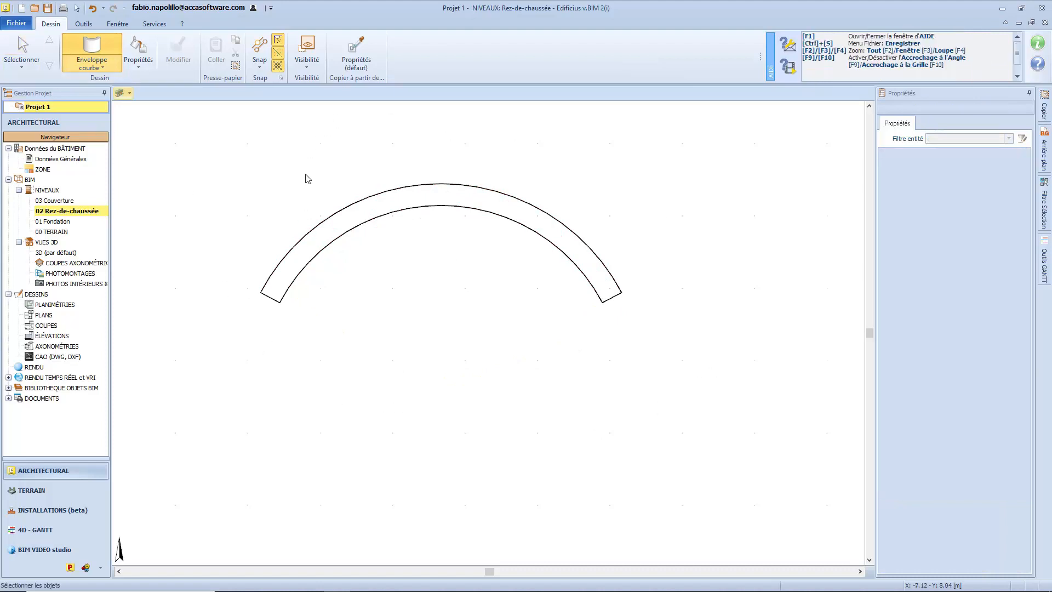
pyautogui.click(439, 206)
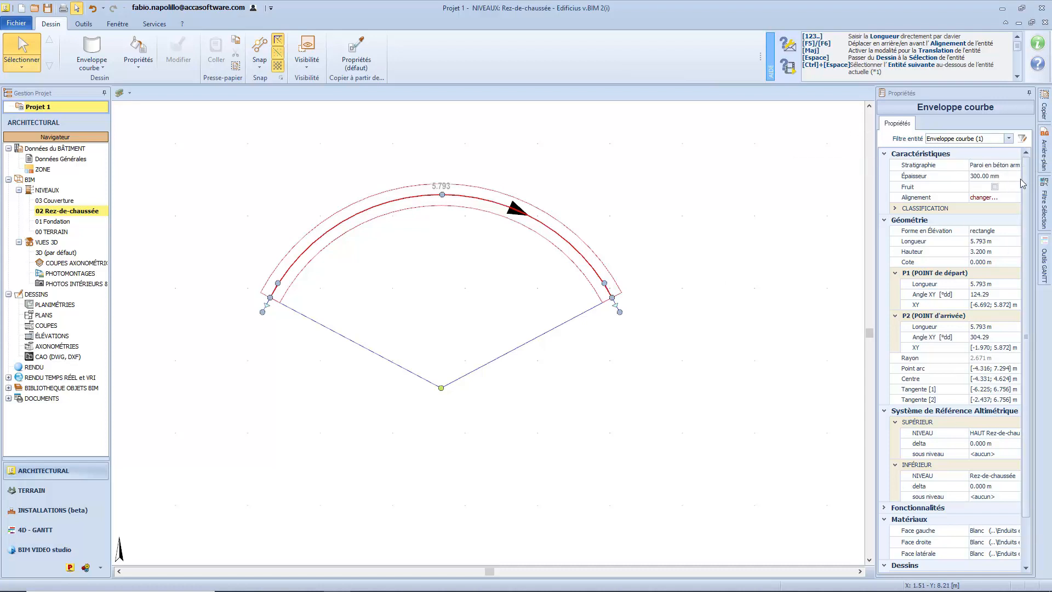
pyautogui.scroll(-2, 1031, 241)
pyautogui.scroll(2, 1009, 190)
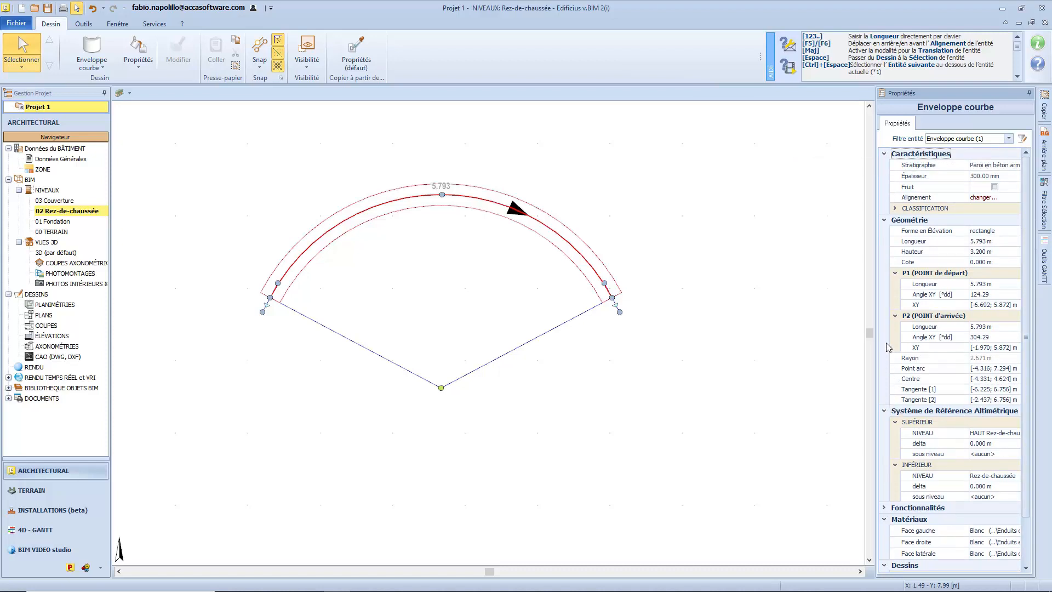
pyautogui.click(983, 359)
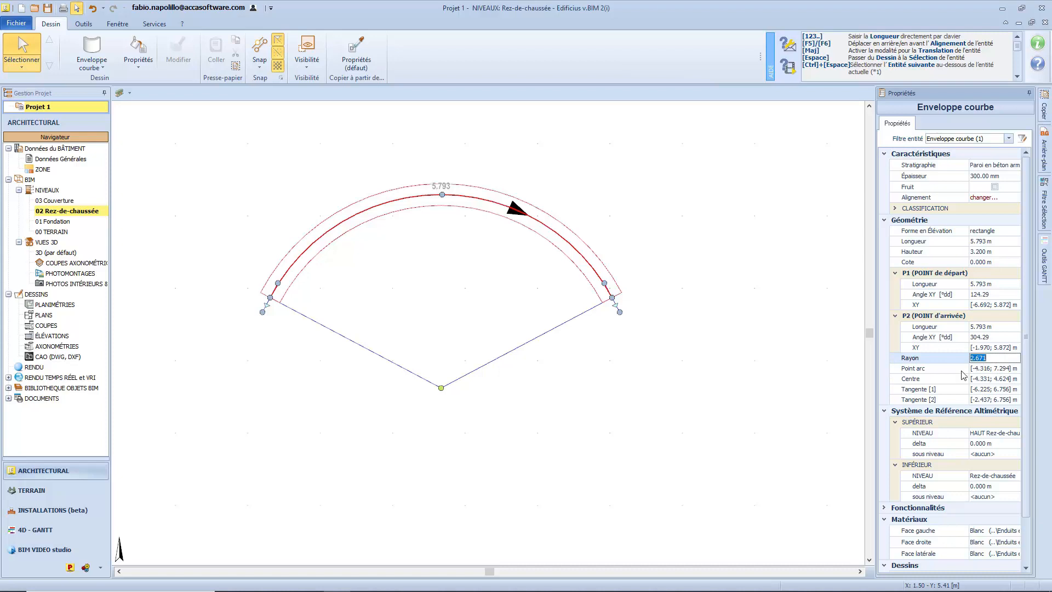
# Step: Set the X coordinate of the curved wall's arc point (Point arc) to -4.000 m
pyautogui.click(962, 370)
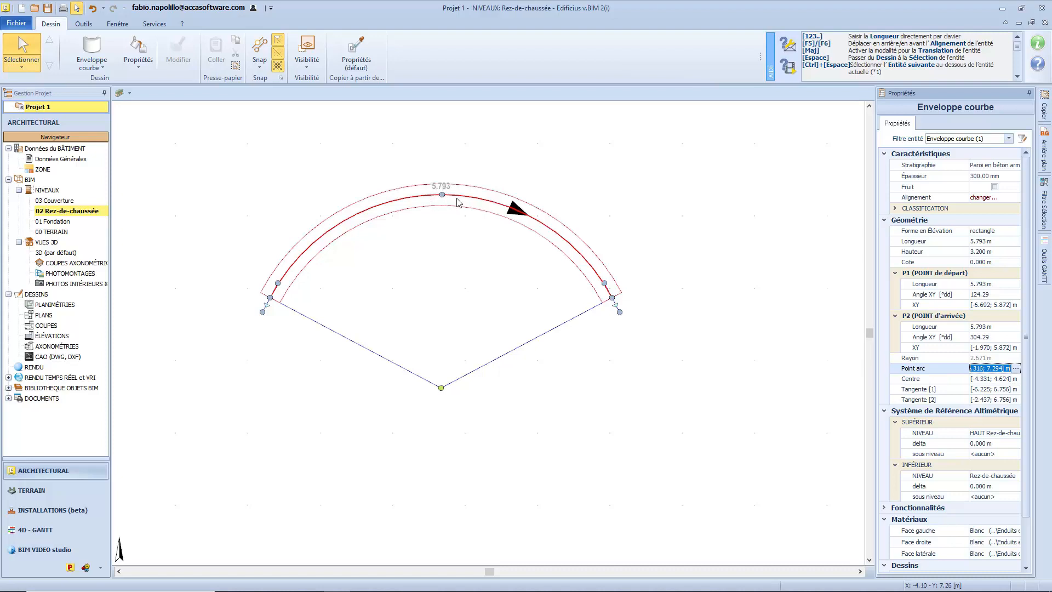
pyautogui.click(1015, 368)
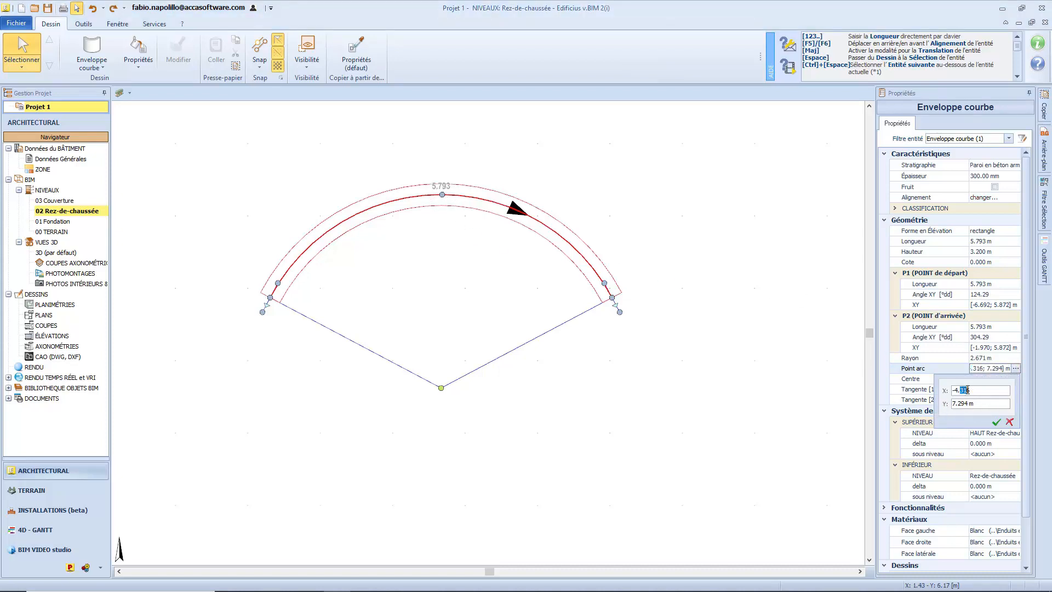
pyautogui.press('Return')
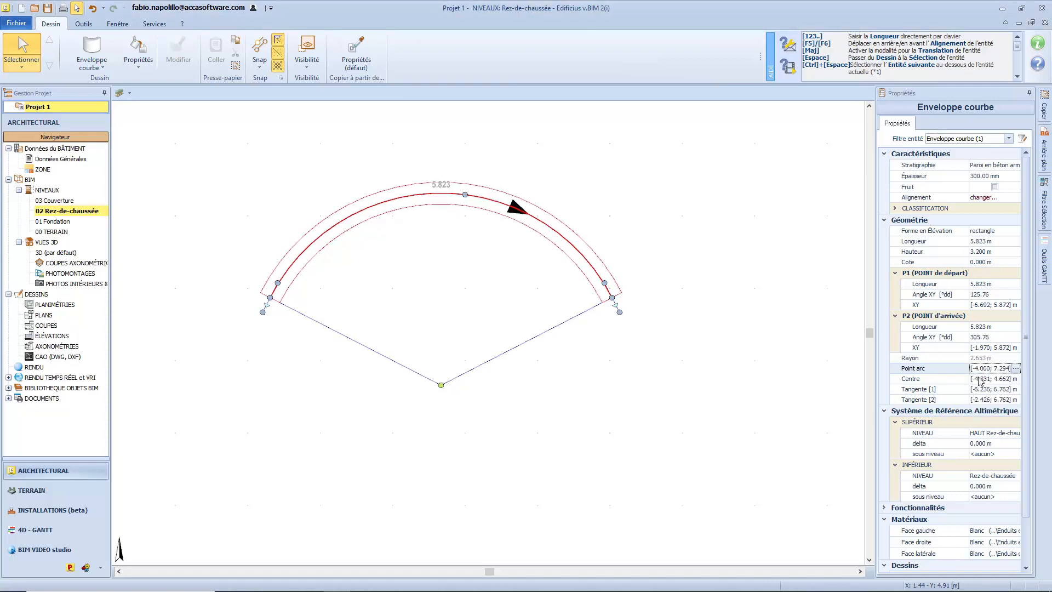
# Step: Set the X coordinate of the curved wall's centre (Centre) to -4.500 m
pyautogui.click(965, 380)
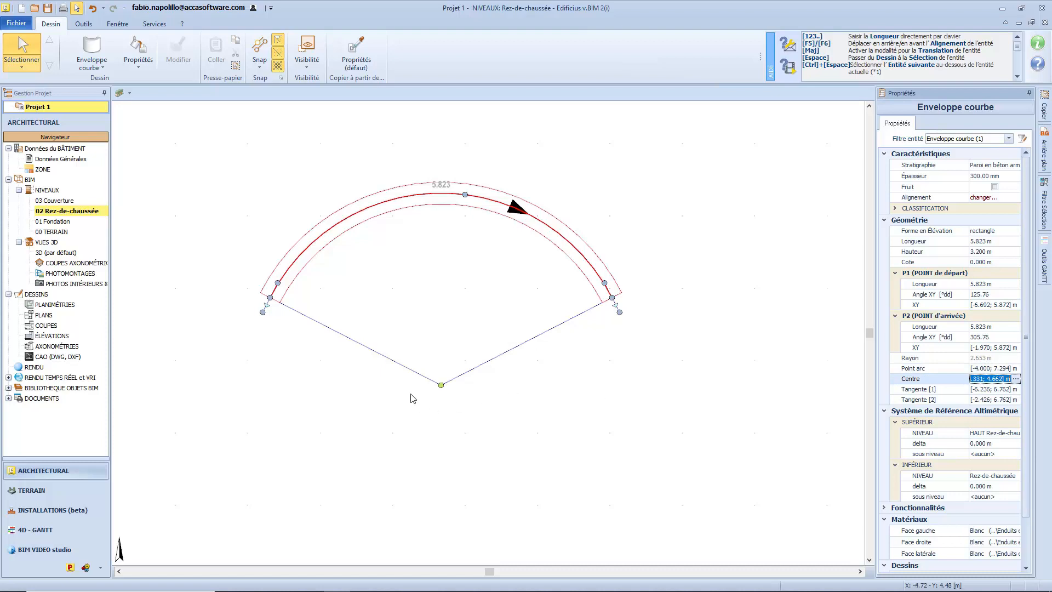
pyautogui.click(1016, 378)
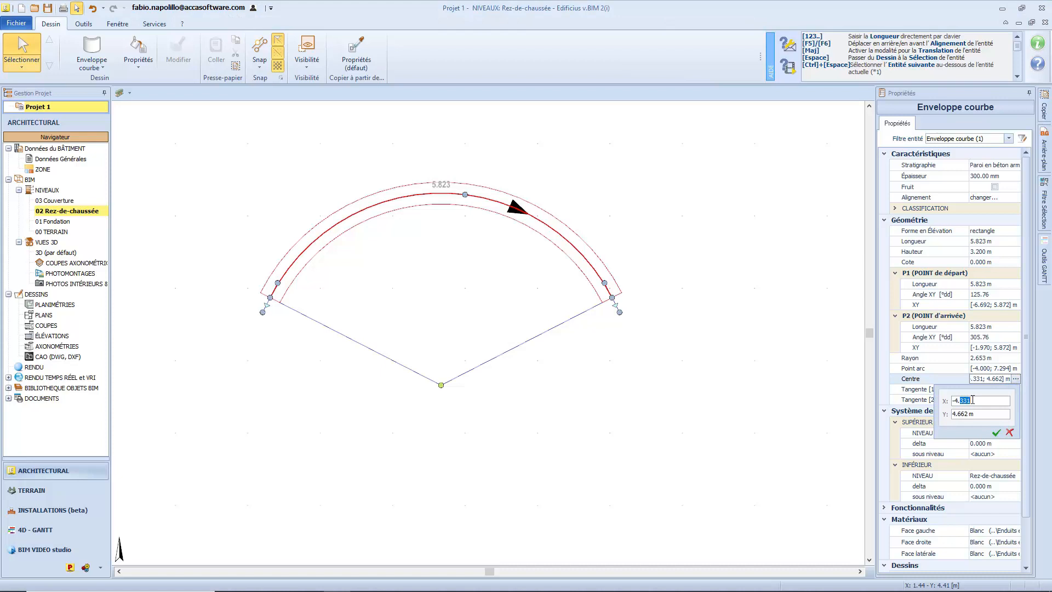
pyautogui.press('Return')
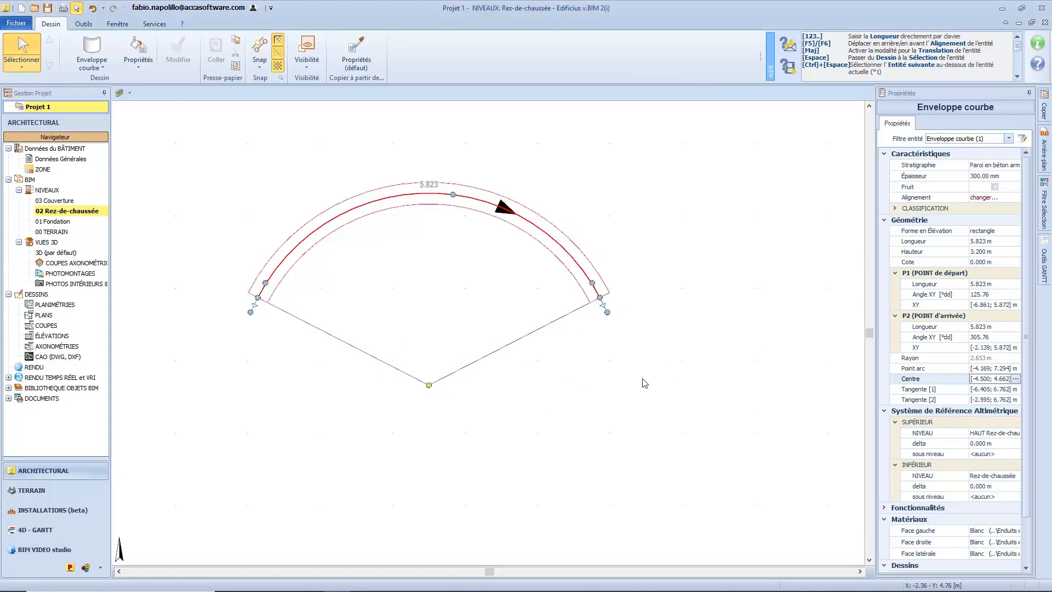
pyautogui.hotkey('ctrl', 'z')
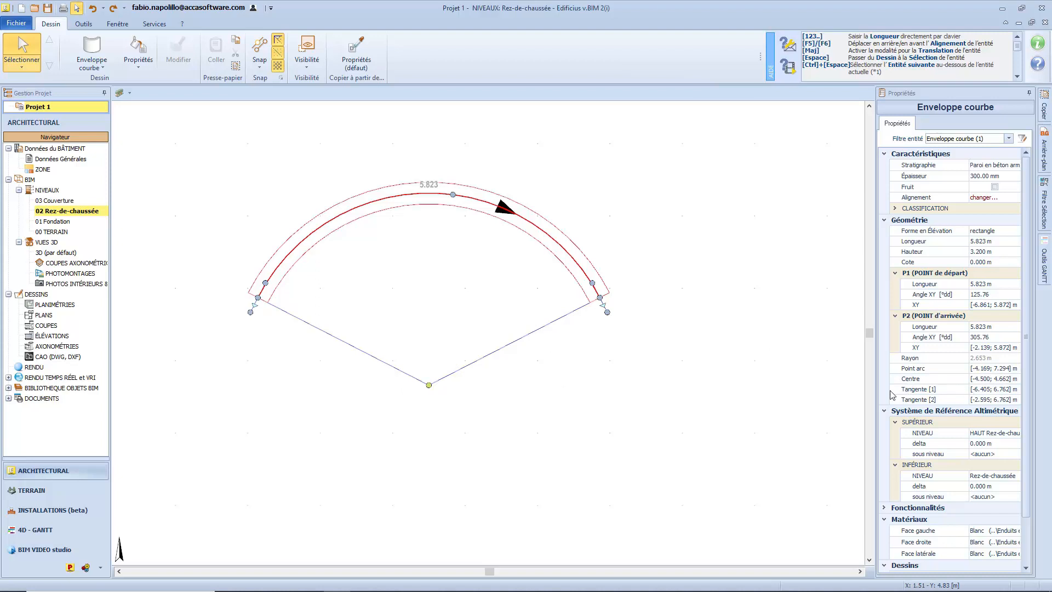
# Step: Set the Y coordinate of the curved wall's first tangent (Tangente [1]) to 6.0 and inspect the flattened arc together with its centre
pyautogui.click(1010, 390)
pyautogui.click(1015, 389)
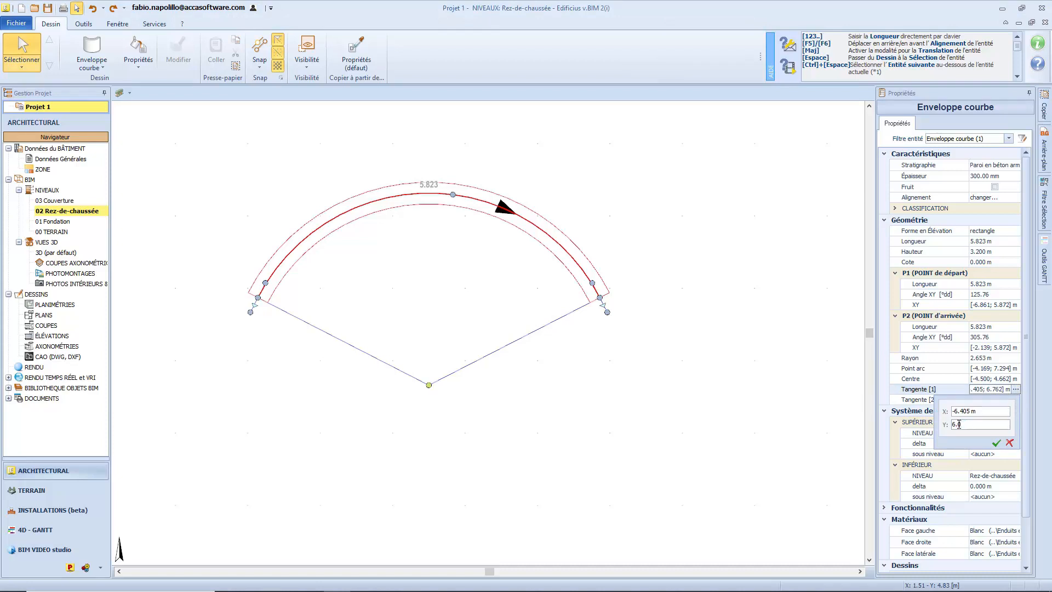
pyautogui.write('6.0')
pyautogui.press('Return')
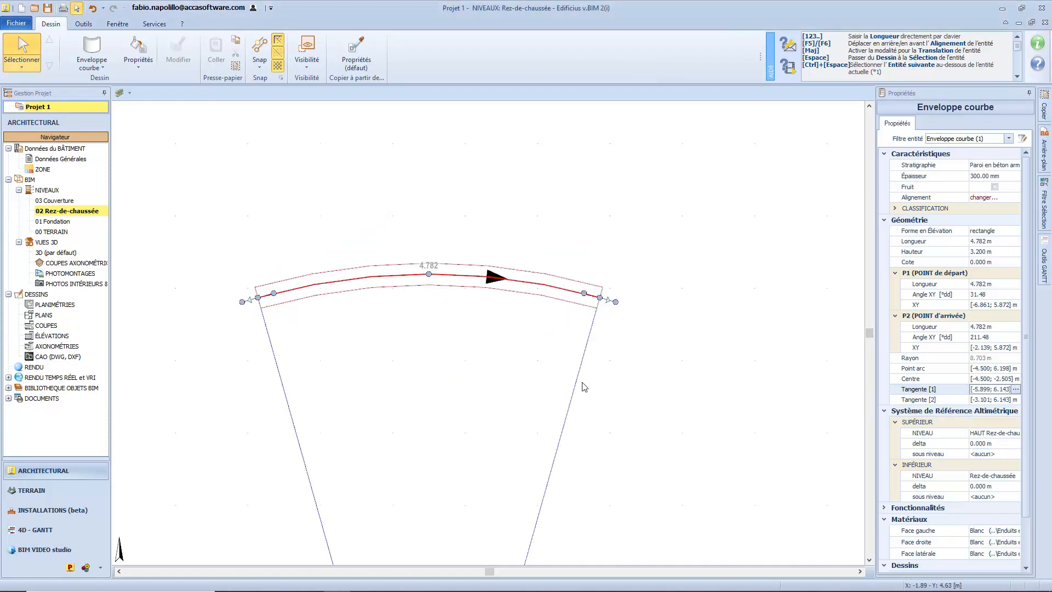
pyautogui.scroll(-3, 534, 381)
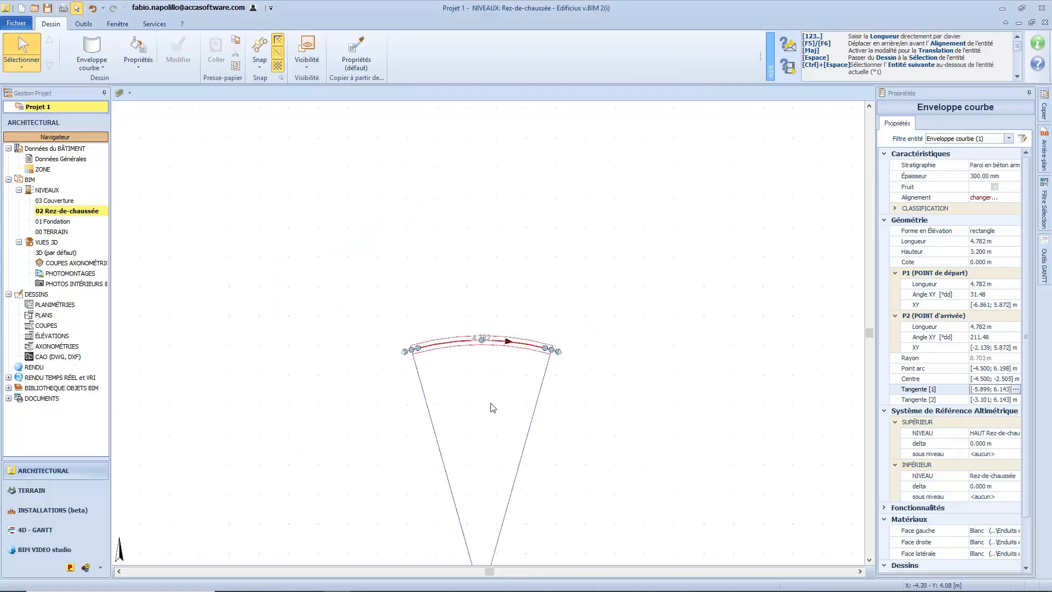
pyautogui.moveTo(511, 406); pyautogui.dragTo(482, 284, button='middle')
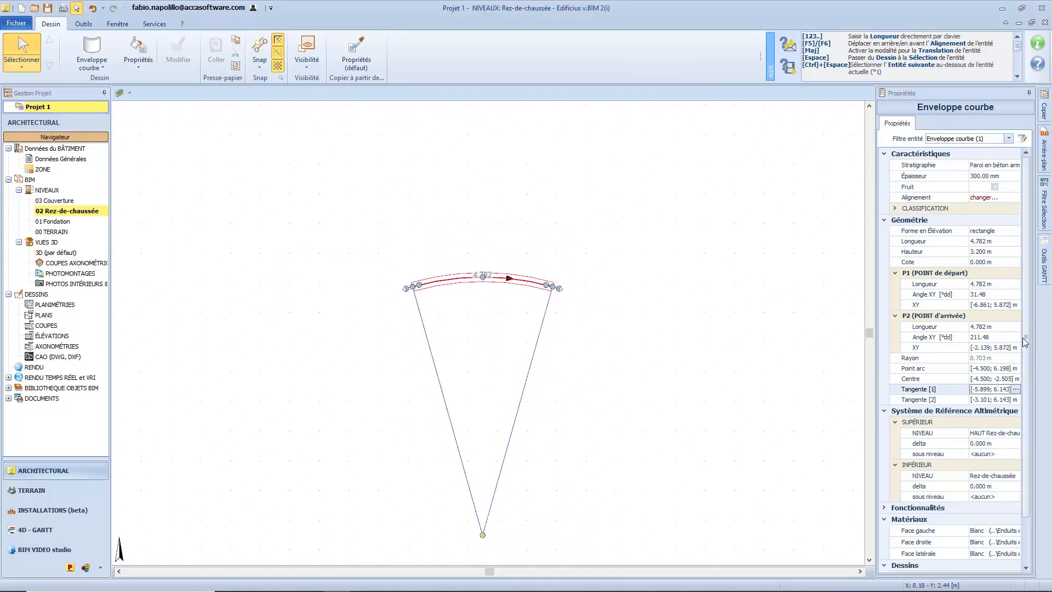
pyautogui.click(992, 392)
pyautogui.scroll(-2, 1018, 388)
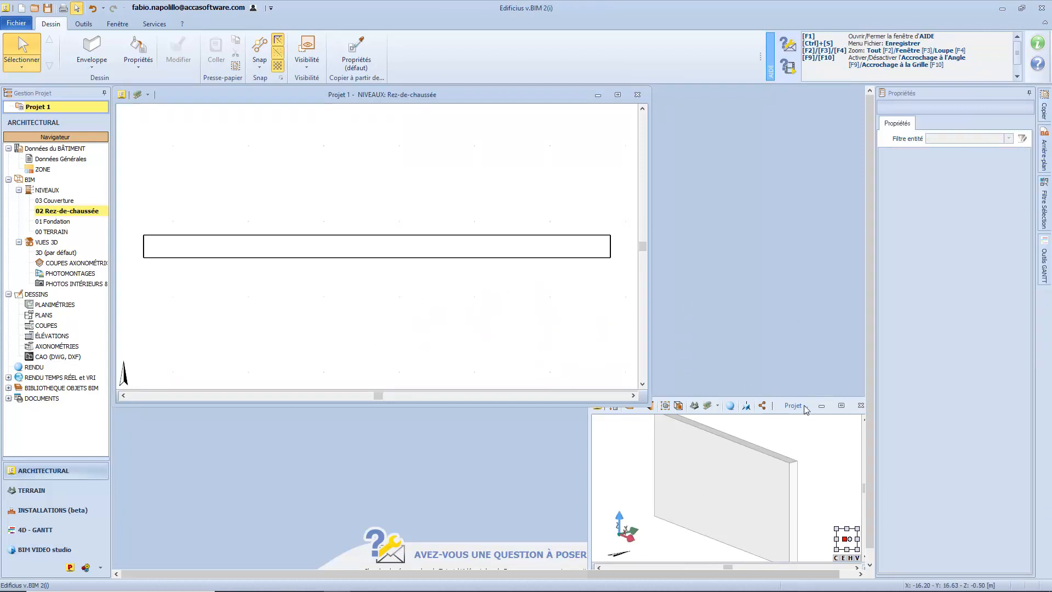
# Step: Enlarge the 3D (par défaut) view, select the straight wall and add an upper profile (profil supérieur) to it
pyautogui.click(776, 413)
pyautogui.hotkey('ctrl', 'F10')
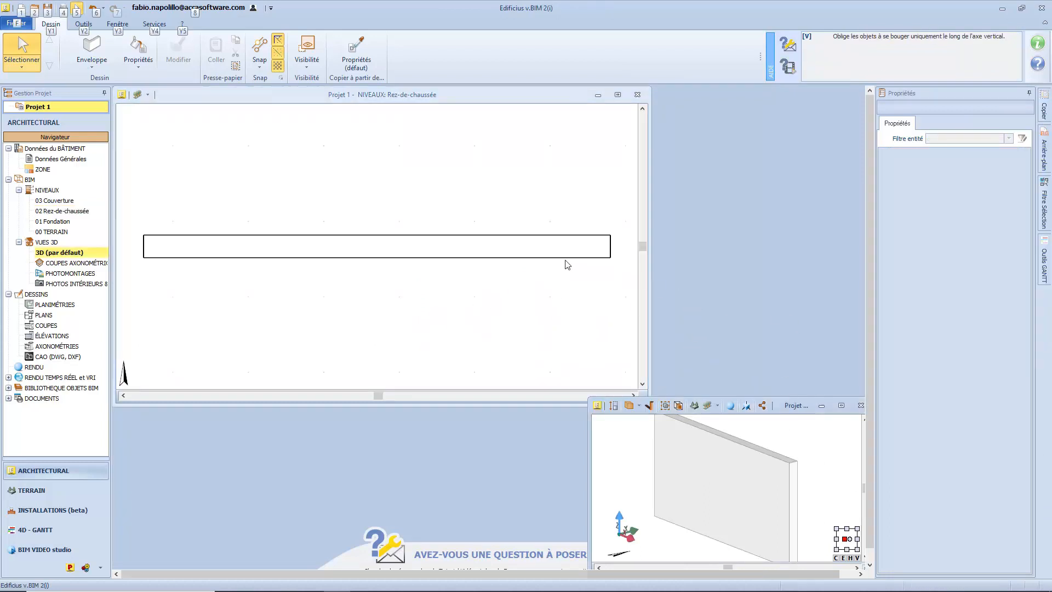
pyautogui.moveTo(606, 354); pyautogui.dragTo(628, 358, button='middle')
pyautogui.click(560, 336)
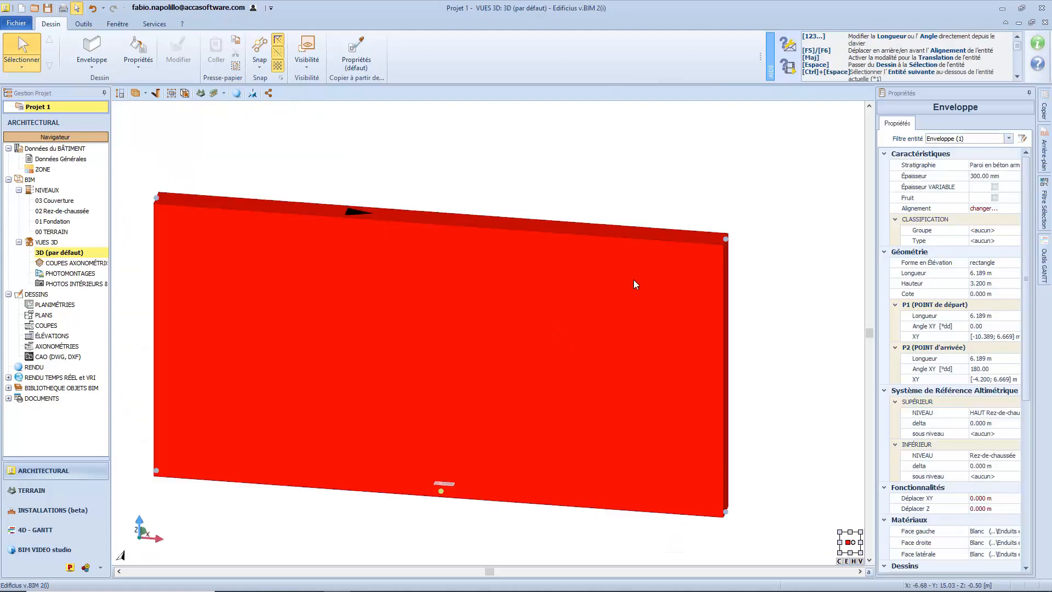
pyautogui.rightClick(413, 315)
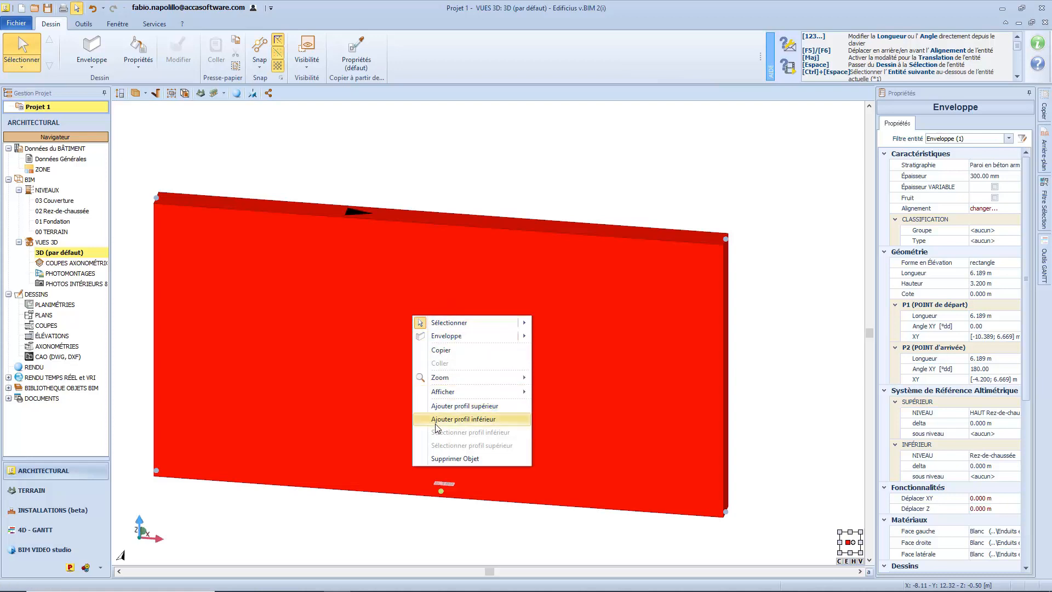
pyautogui.click(500, 406)
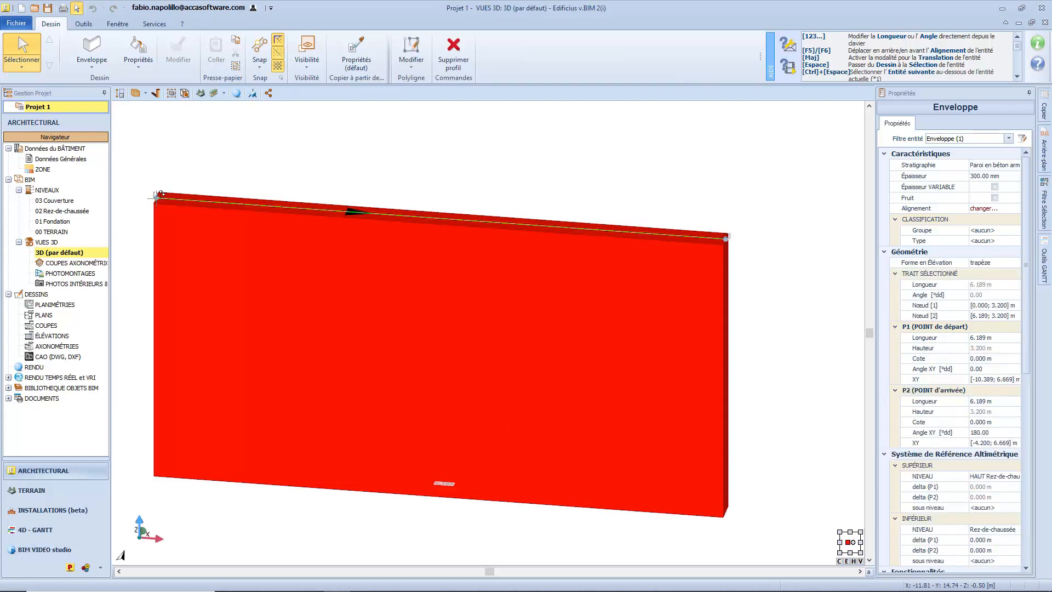
# Step: Slope the upper profile by raising its start node to about 3.848 m and lowering its end node to about 2.147 m
pyautogui.moveTo(160, 194); pyautogui.dragTo(171, 138)
pyautogui.moveTo(726, 238); pyautogui.dragTo(728, 330)
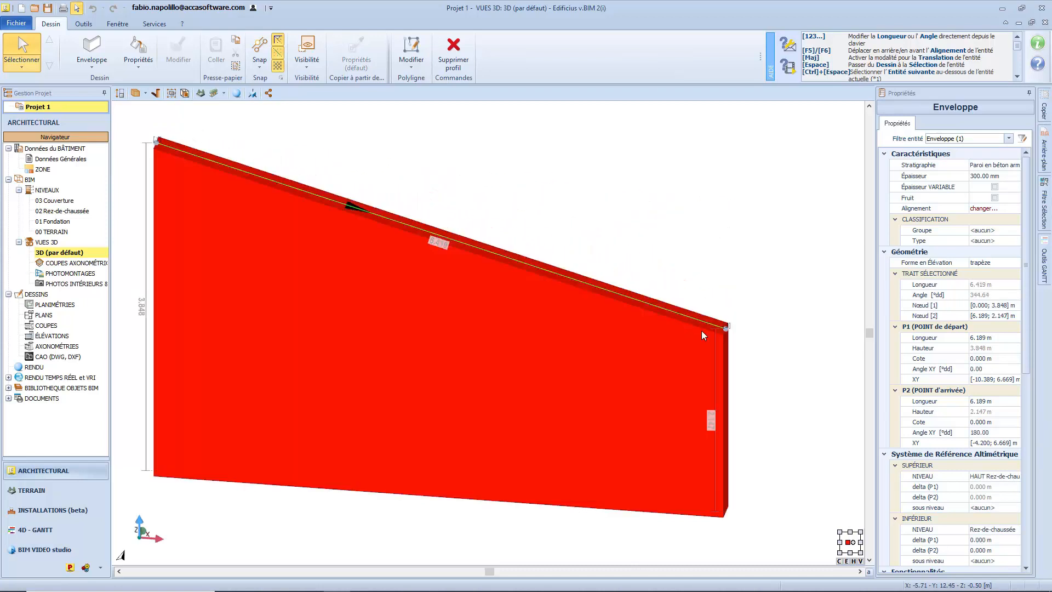
pyautogui.moveTo(458, 320); pyautogui.dragTo(353, 311, button='middle')
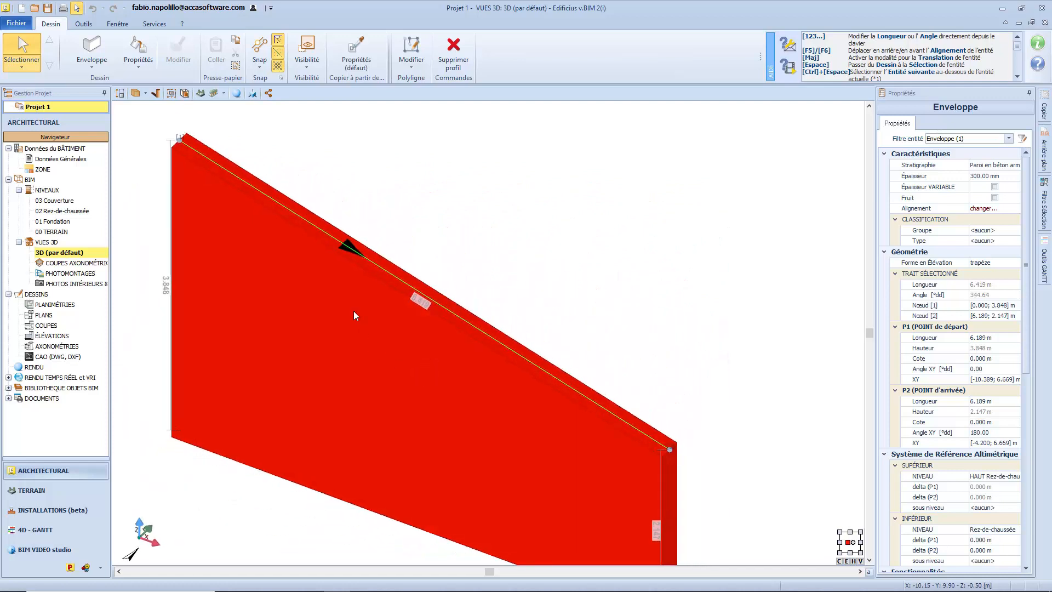
# Step: Insert a node in the middle of the upper profile and raise it to about [3.298; 4.233] m
pyautogui.rightClick(269, 196)
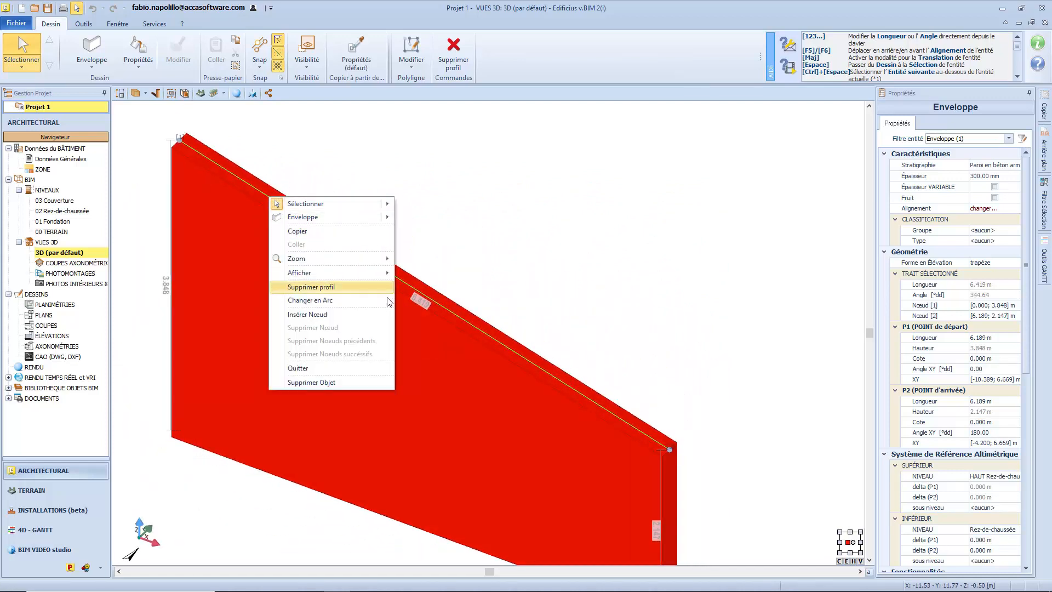
pyautogui.click(336, 315)
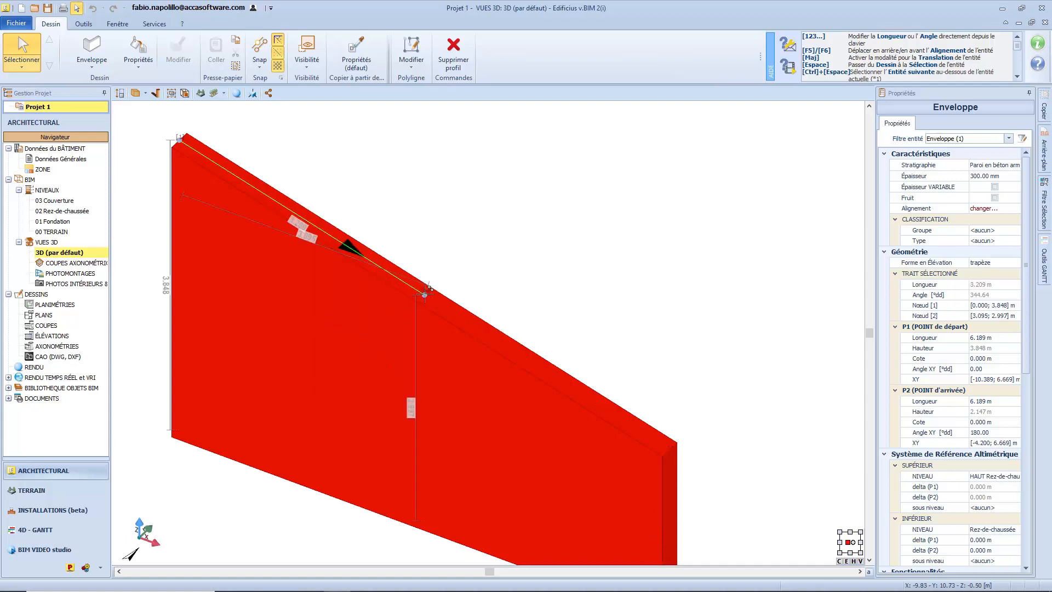
pyautogui.moveTo(429, 288); pyautogui.dragTo(441, 208)
pyautogui.moveTo(351, 296); pyautogui.dragTo(363, 294, button='right')
pyautogui.moveTo(363, 293); pyautogui.dragTo(437, 364, button='middle')
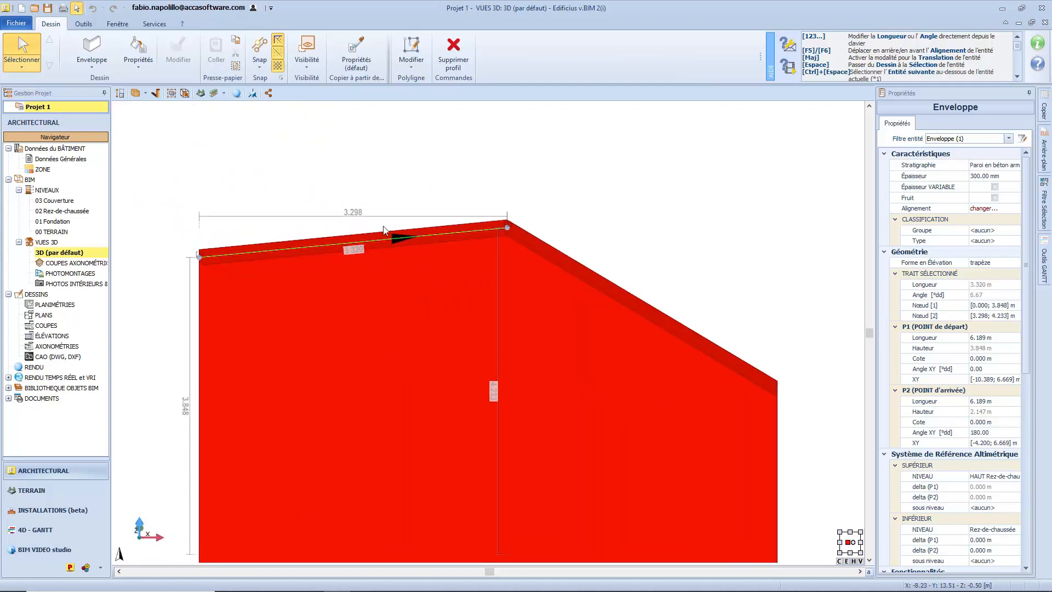
# Step: Insert another node on the upper profile's first segment and move it up to form a peak
pyautogui.click(421, 66)
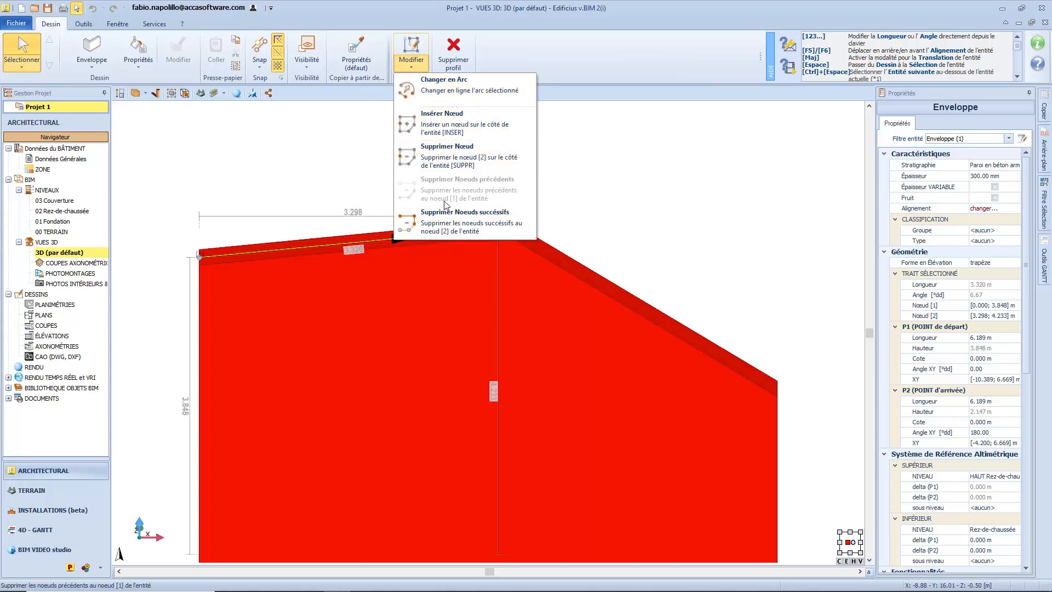
pyautogui.click(436, 129)
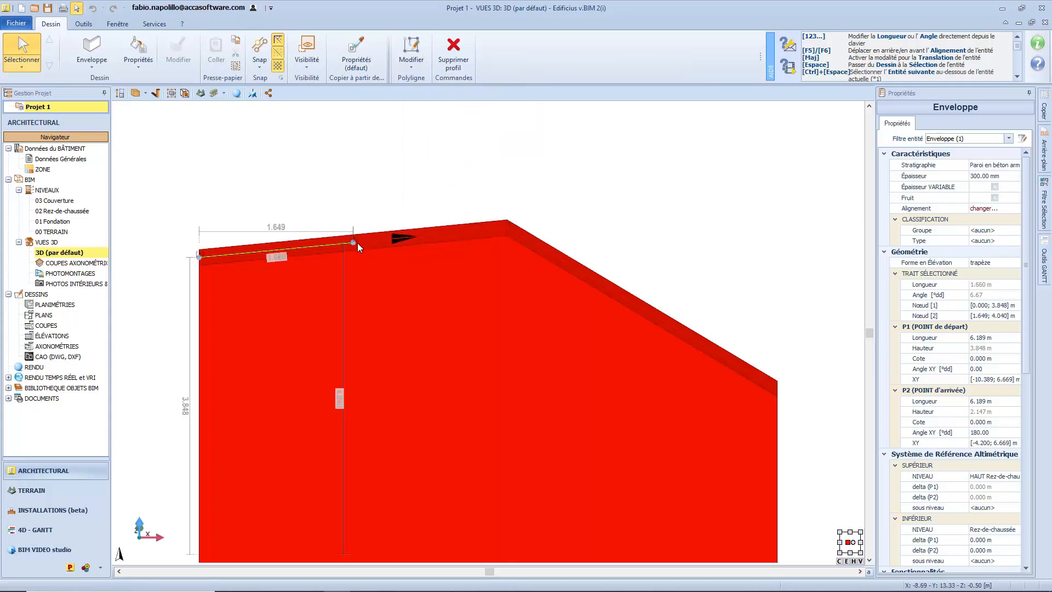
pyautogui.moveTo(353, 242); pyautogui.dragTo(376, 212)
# Step: Insert a node on the upper profile's last sloping segment and move it outward to about [5.112; 3.547] m
pyautogui.moveTo(551, 271); pyautogui.dragTo(424, 265, button='middle')
pyautogui.click(470, 271)
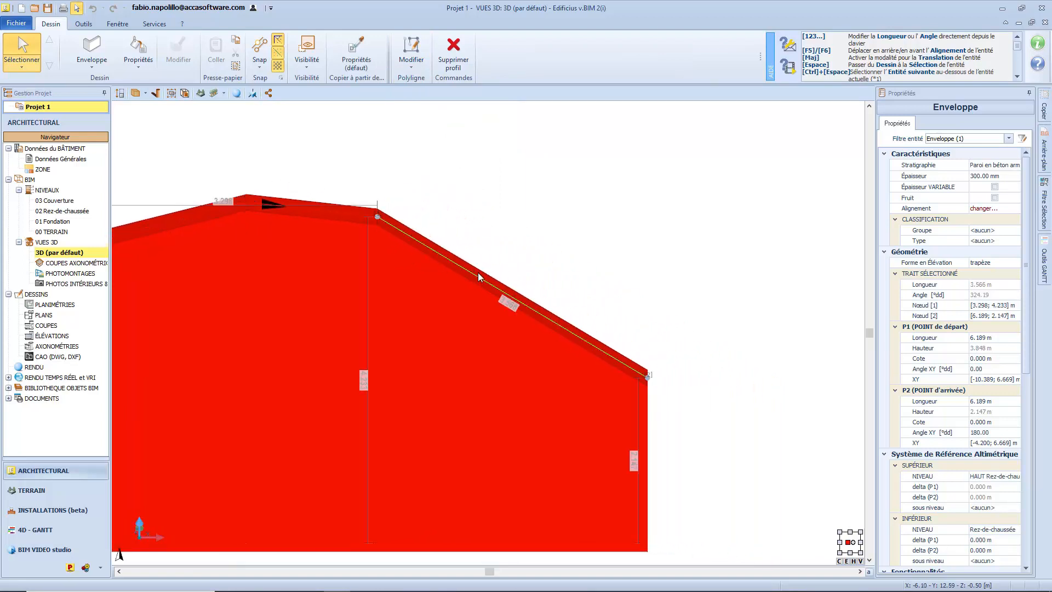
pyautogui.click(505, 320)
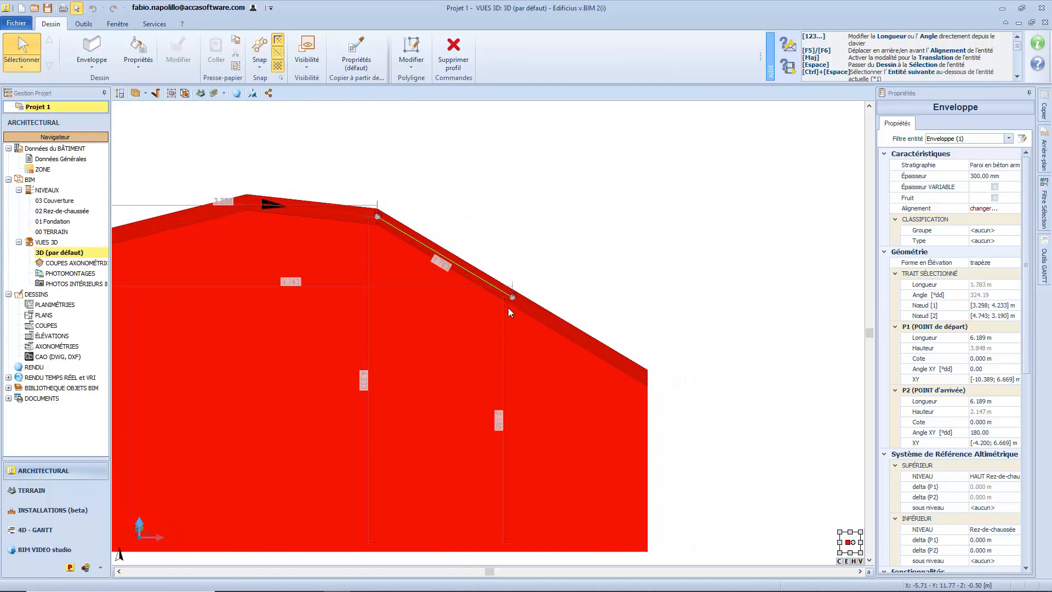
pyautogui.click(512, 297)
pyautogui.moveTo(539, 243); pyautogui.dragTo(547, 269)
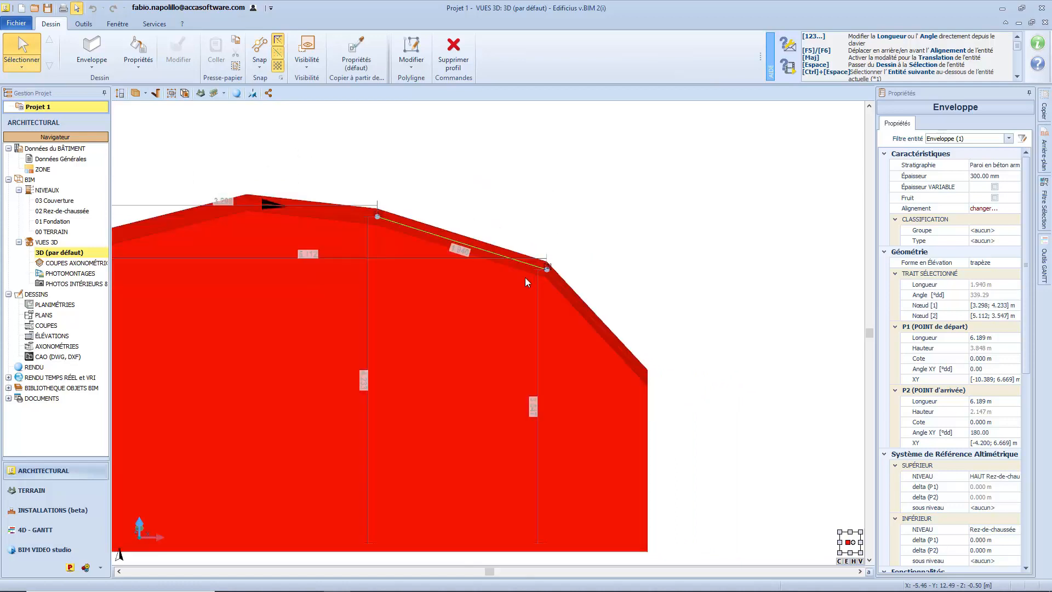
# Step: Change the selected upper profile segment into an arc and bulge it upward, with its arc point at about [4.039; 4.321] m
pyautogui.rightClick(445, 236)
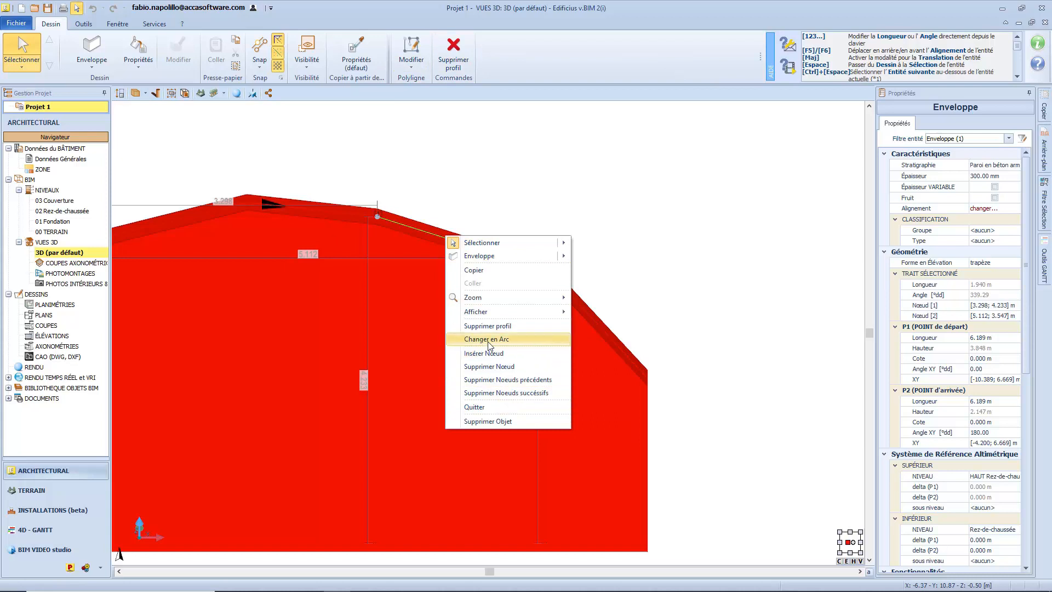
pyautogui.click(536, 338)
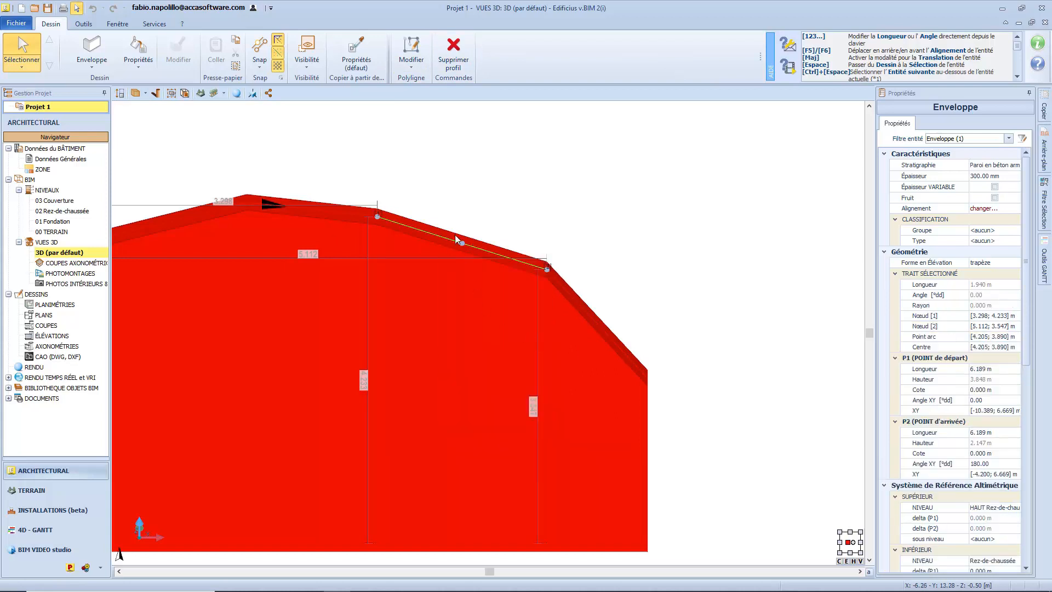
pyautogui.click(474, 175)
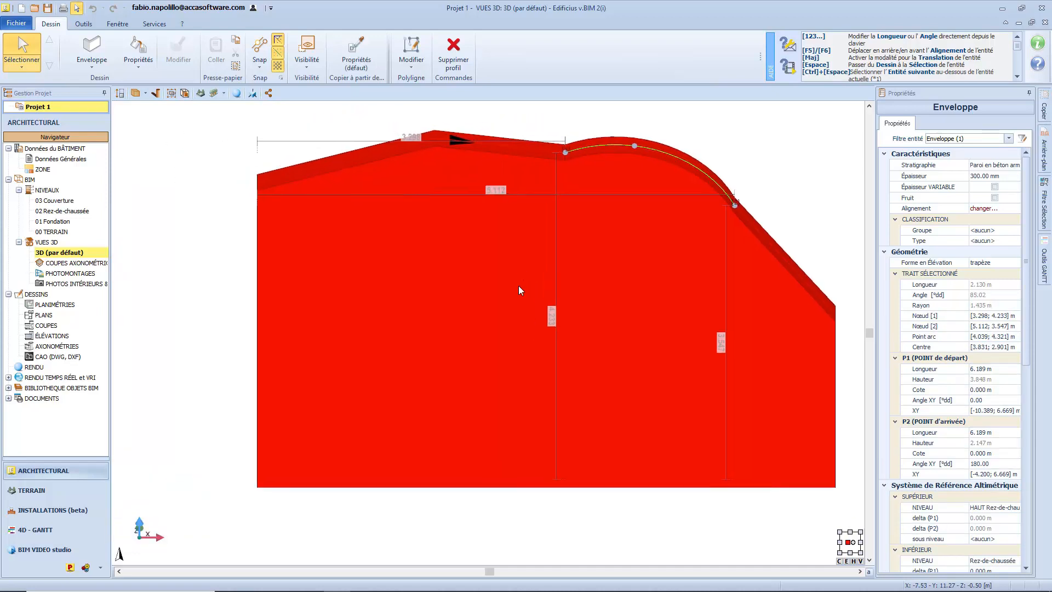
# Step: Add a lower profile to the wall and lower its start node to about -1.645 m and its end node to about -0.855 m
pyautogui.scroll(-1, 505, 318)
pyautogui.moveTo(515, 342); pyautogui.dragTo(482, 343, button='middle')
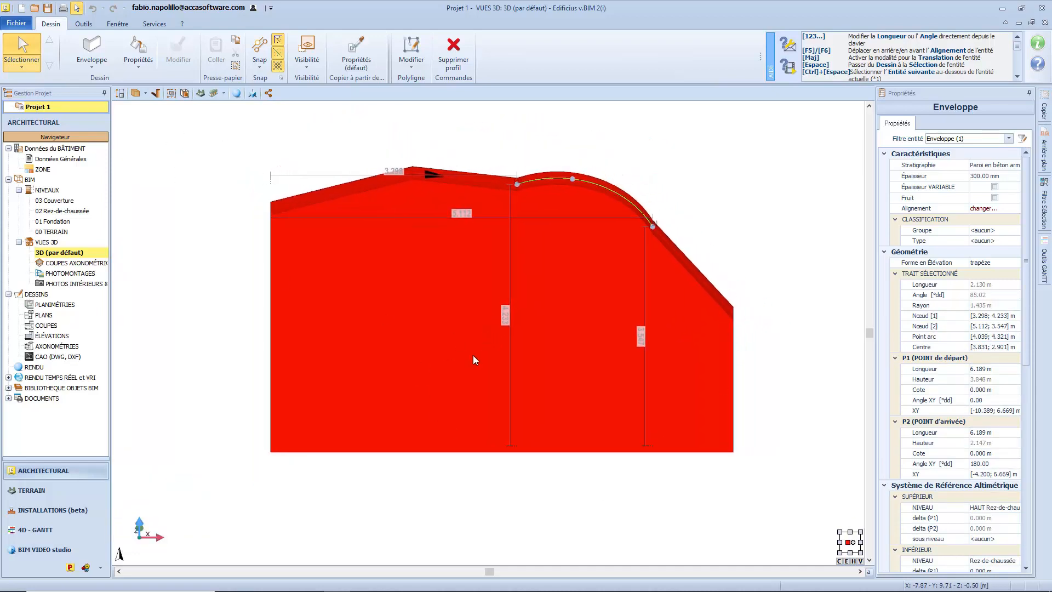
pyautogui.rightClick(481, 385)
pyautogui.click(564, 493)
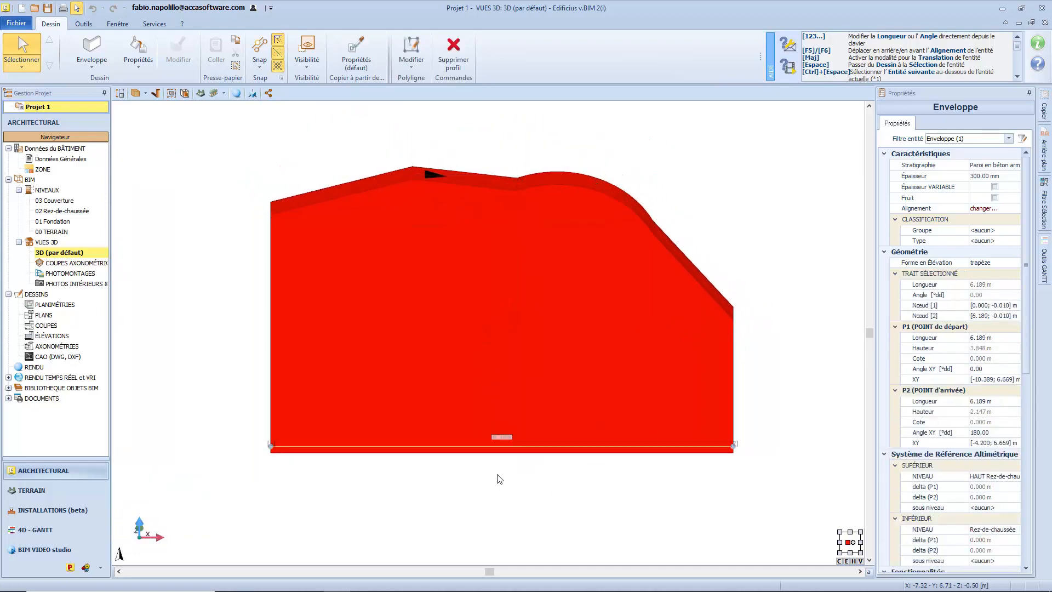
pyautogui.moveTo(498, 474); pyautogui.dragTo(500, 353, button='middle')
pyautogui.moveTo(276, 328); pyautogui.dragTo(273, 423)
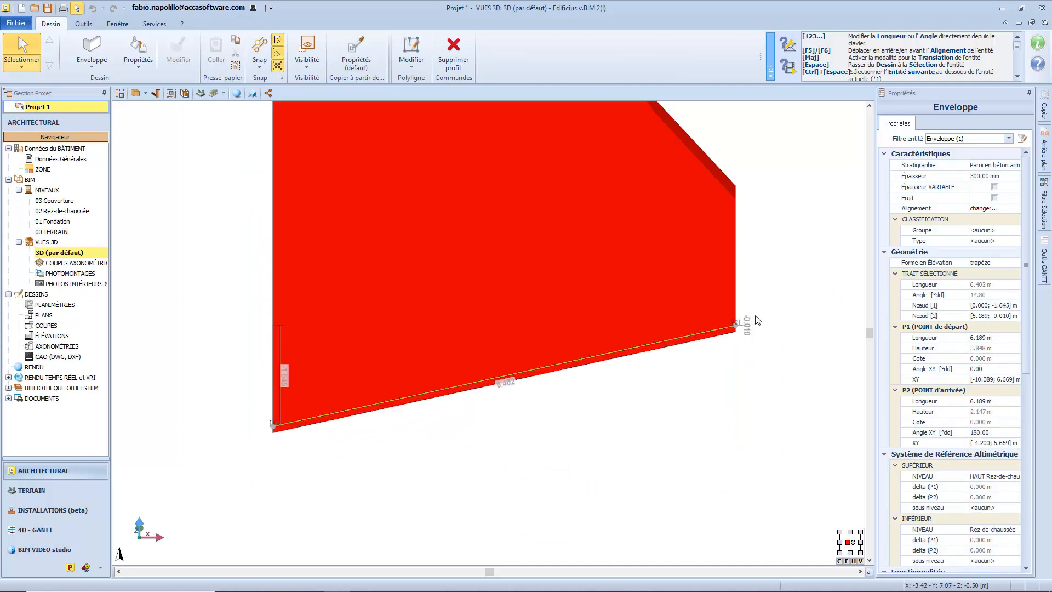
pyautogui.moveTo(736, 325); pyautogui.dragTo(712, 373)
# Step: Insert a node in the middle of the lower profile and pull it down to about [3.241; -2.532] m
pyautogui.rightClick(500, 408)
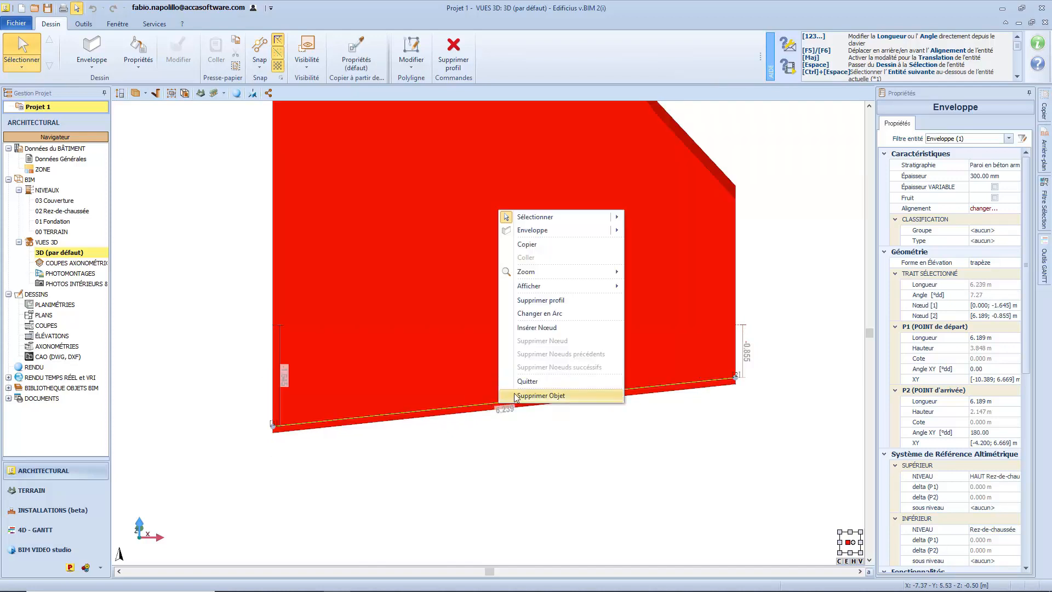
pyautogui.click(541, 335)
pyautogui.moveTo(507, 398); pyautogui.dragTo(521, 476)
pyautogui.scroll(-2, 490, 420)
pyautogui.moveTo(497, 408)
pyautogui.mouseDown(button='middle')
pyautogui.moveTo(510, 435)
pyautogui.moveTo(492, 420)
pyautogui.mouseUp(button='middle')
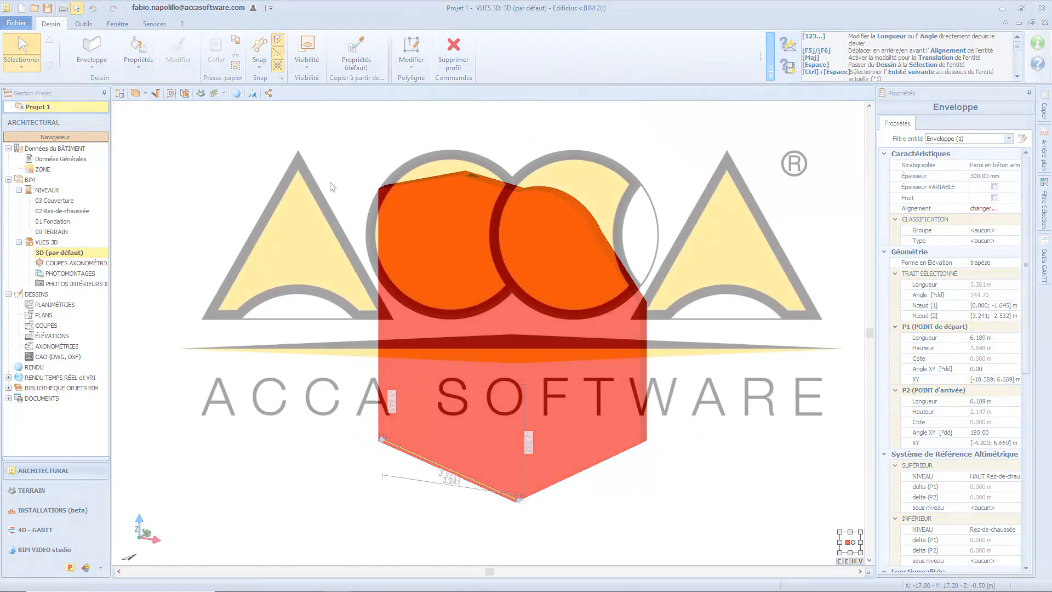